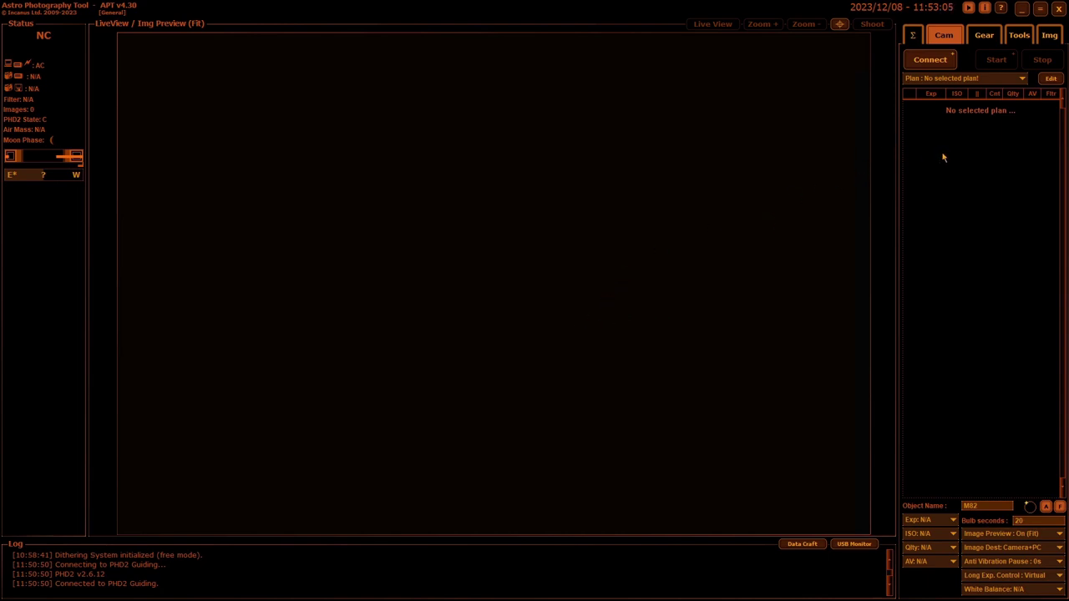
# Open the application settings and add Object Name, Camera Name and Focal Length to the image folder grouping
pyautogui.click(1018, 36)
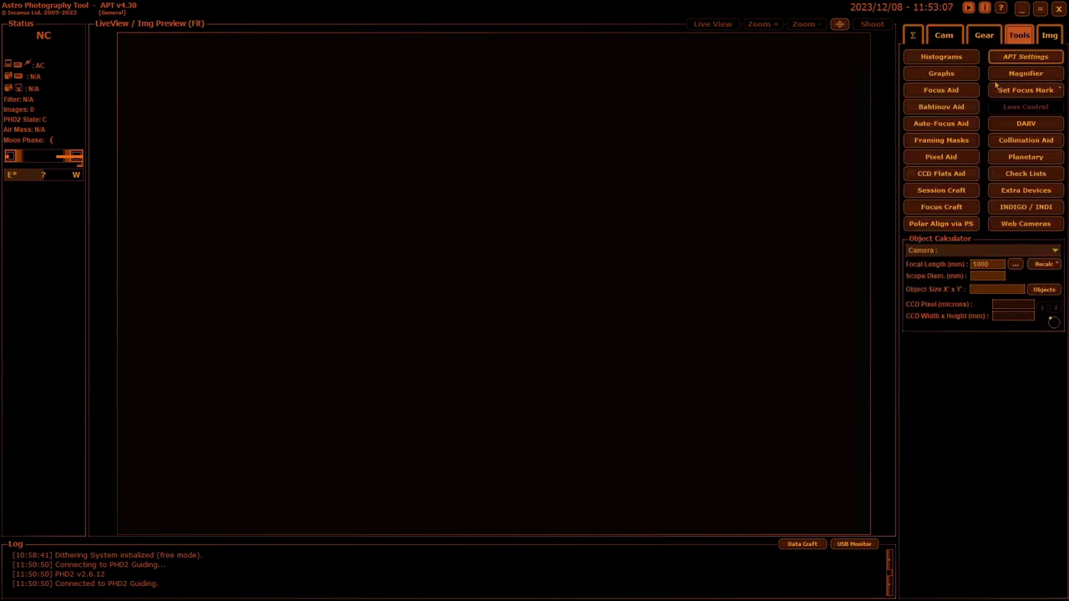
pyautogui.click(1012, 60)
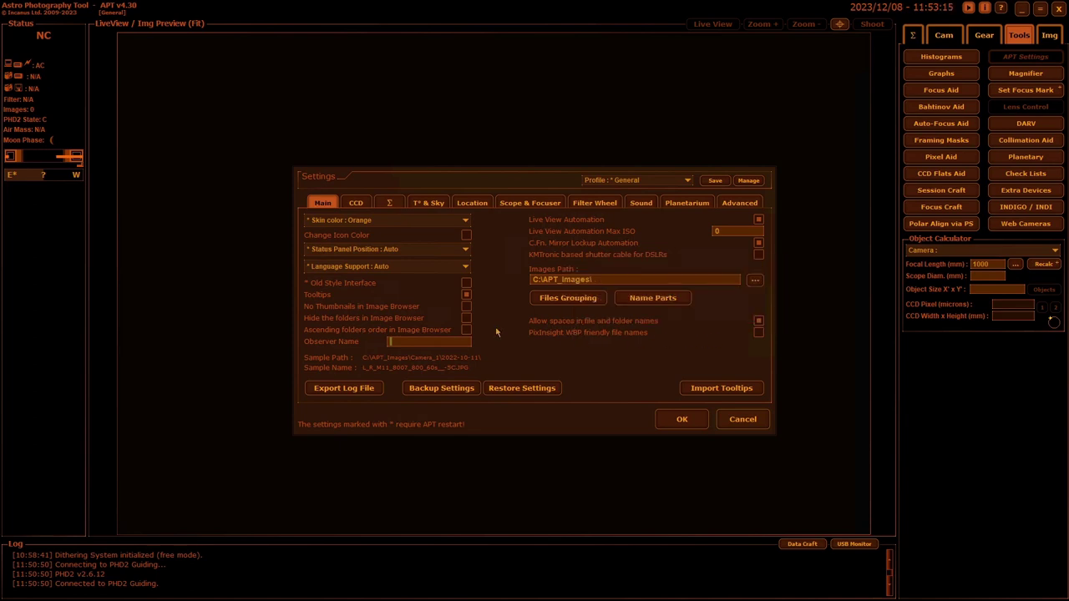
pyautogui.click(571, 304)
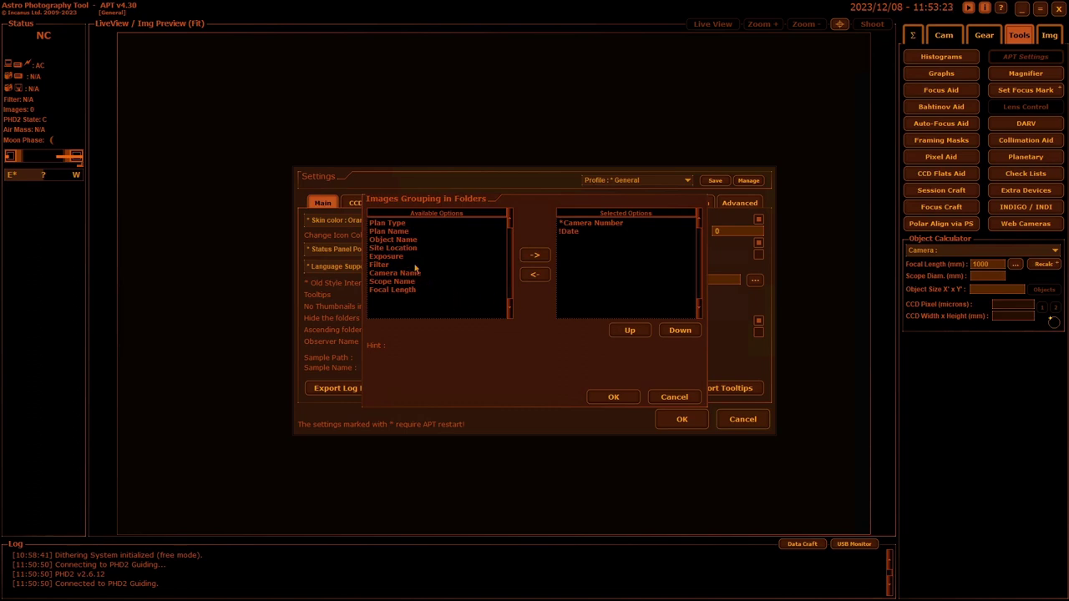
pyautogui.click(400, 242)
pyautogui.click(526, 256)
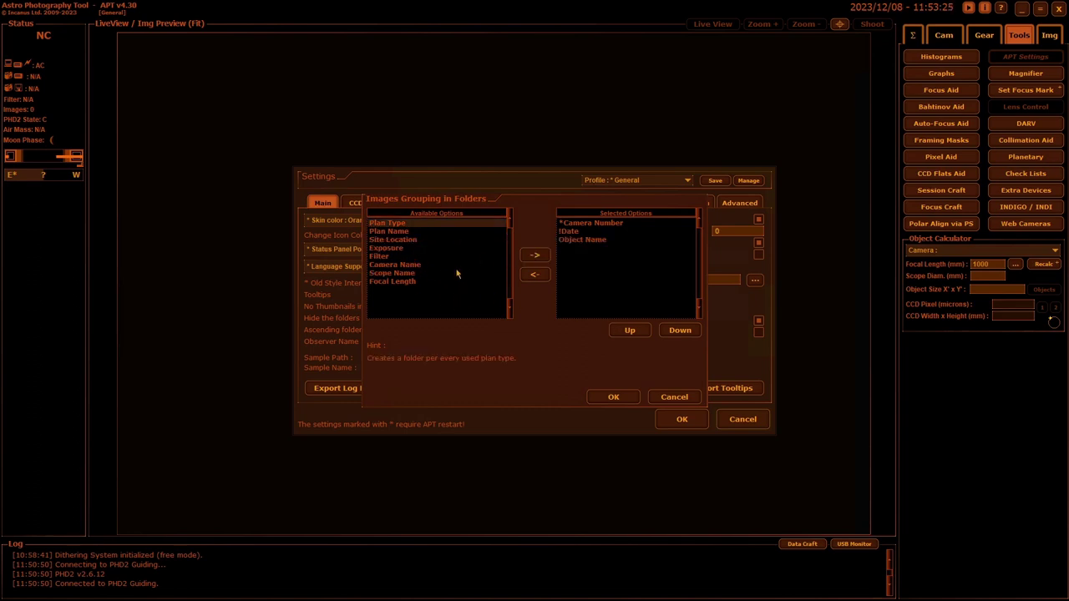
pyautogui.click(408, 266)
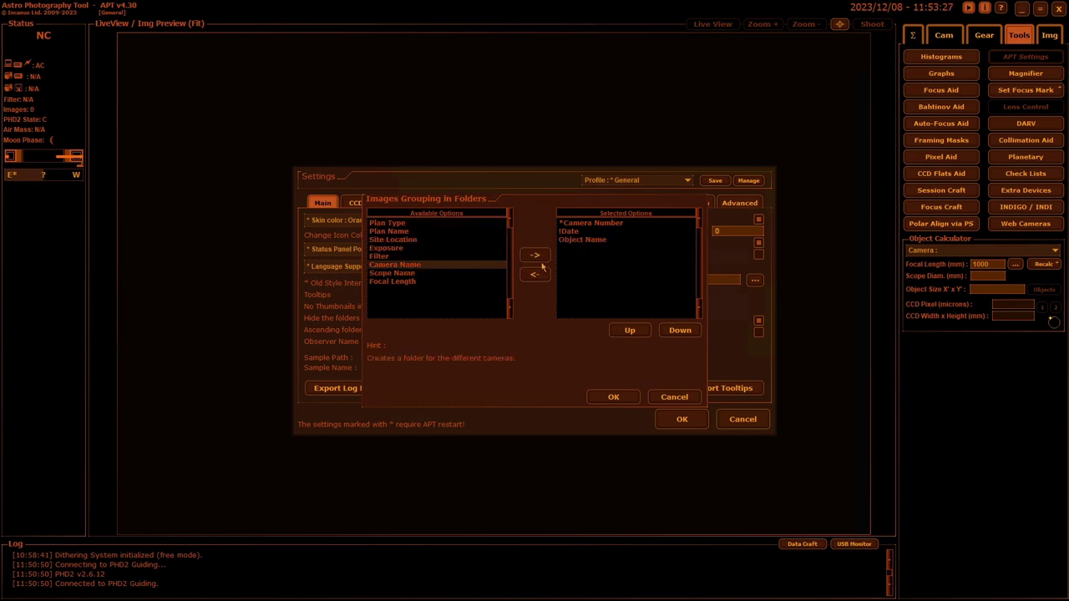
pyautogui.click(535, 255)
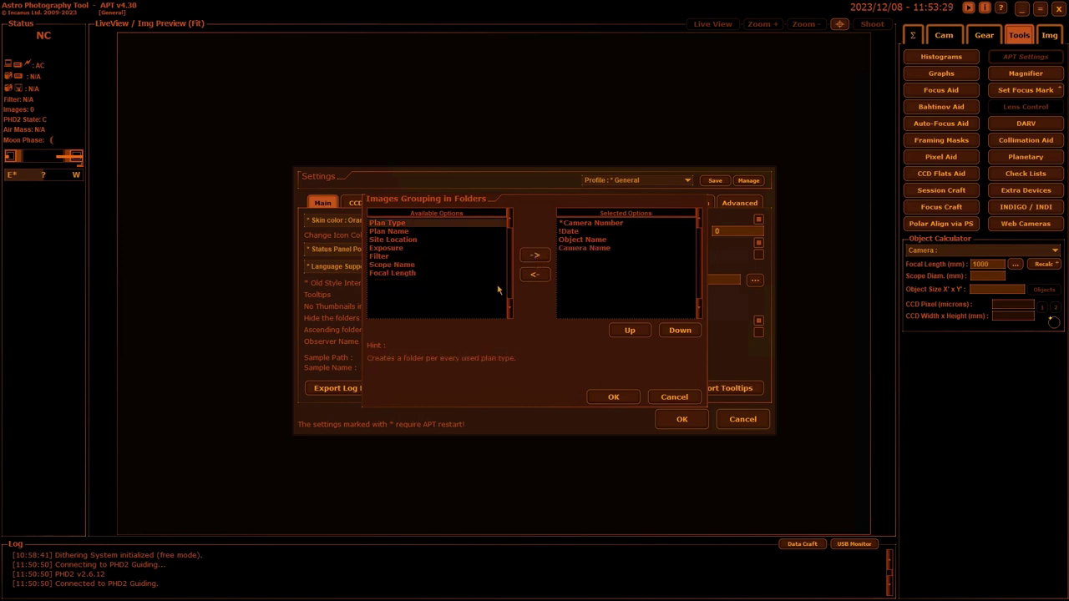
pyautogui.click(404, 274)
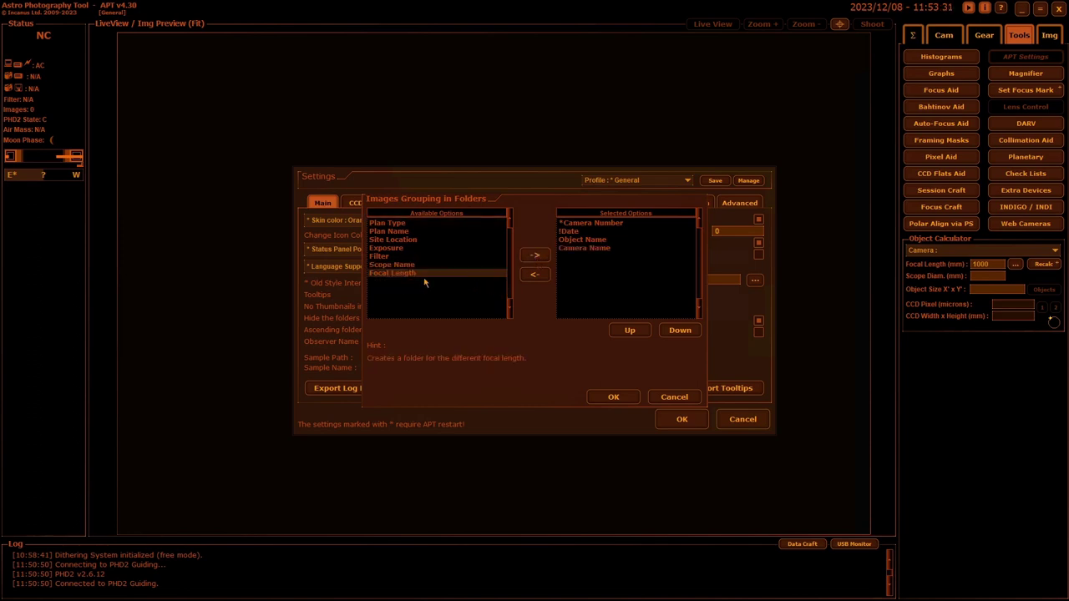
pyautogui.click(540, 260)
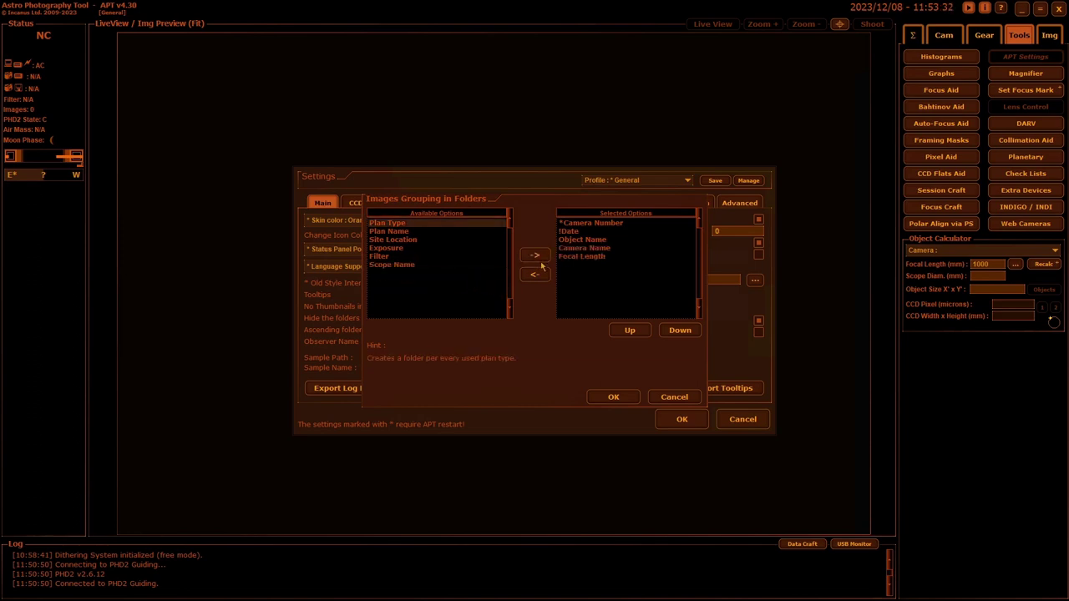
# Reorder the folder grouping so Object Name precedes Date and Focal Length precedes Camera Name, and accept it
pyautogui.click(582, 241)
pyautogui.click(630, 331)
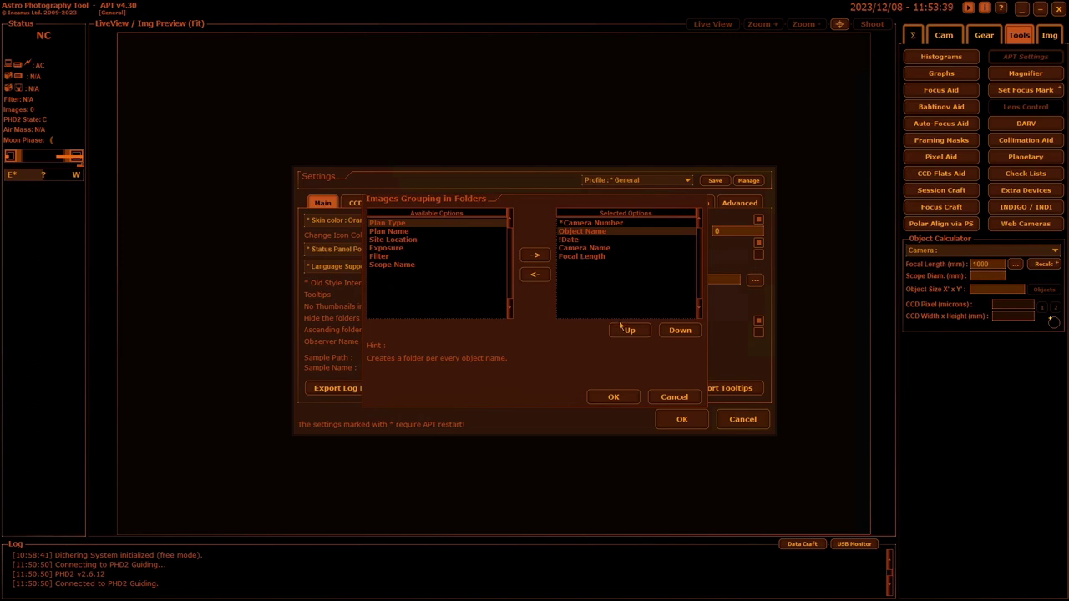
pyautogui.click(588, 257)
pyautogui.click(631, 332)
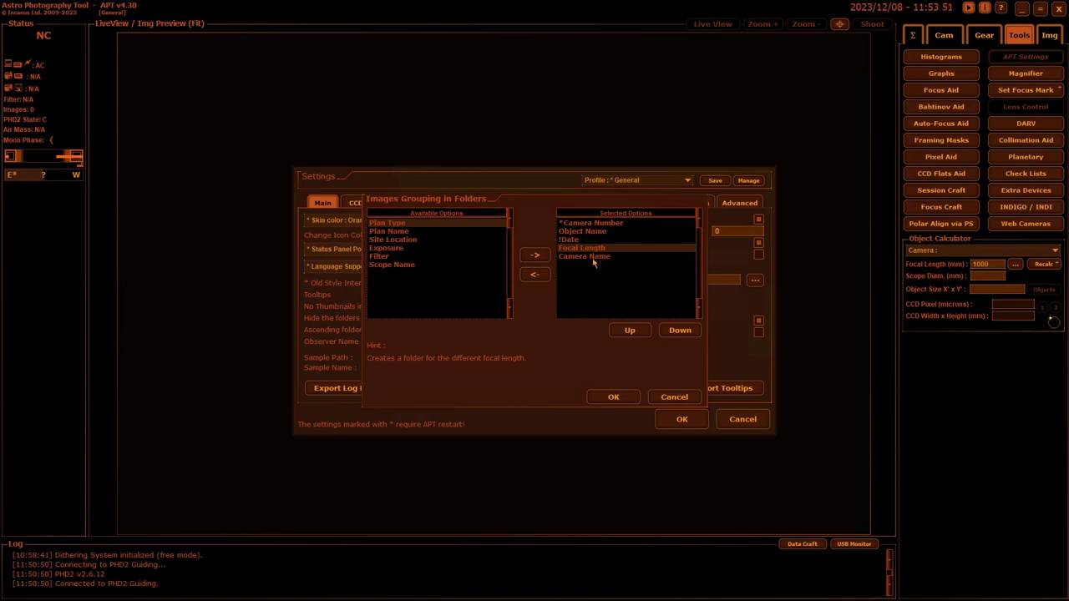
pyautogui.click(611, 397)
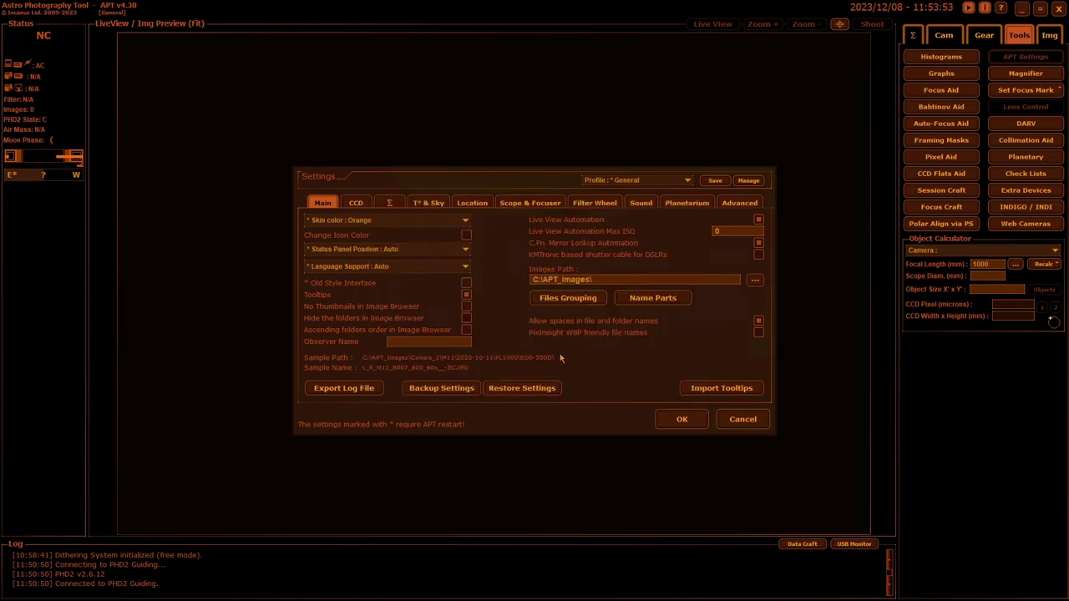
# In the image file name parts, replace Plan Type (Short) with Plan Type (Long) and put it first
pyautogui.click(658, 303)
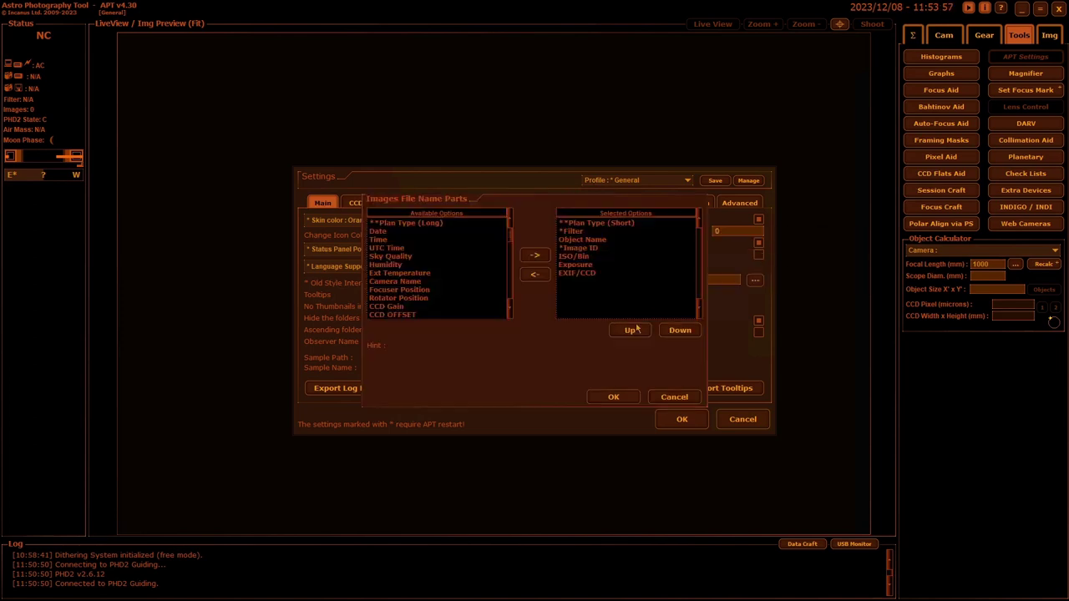
pyautogui.click(428, 223)
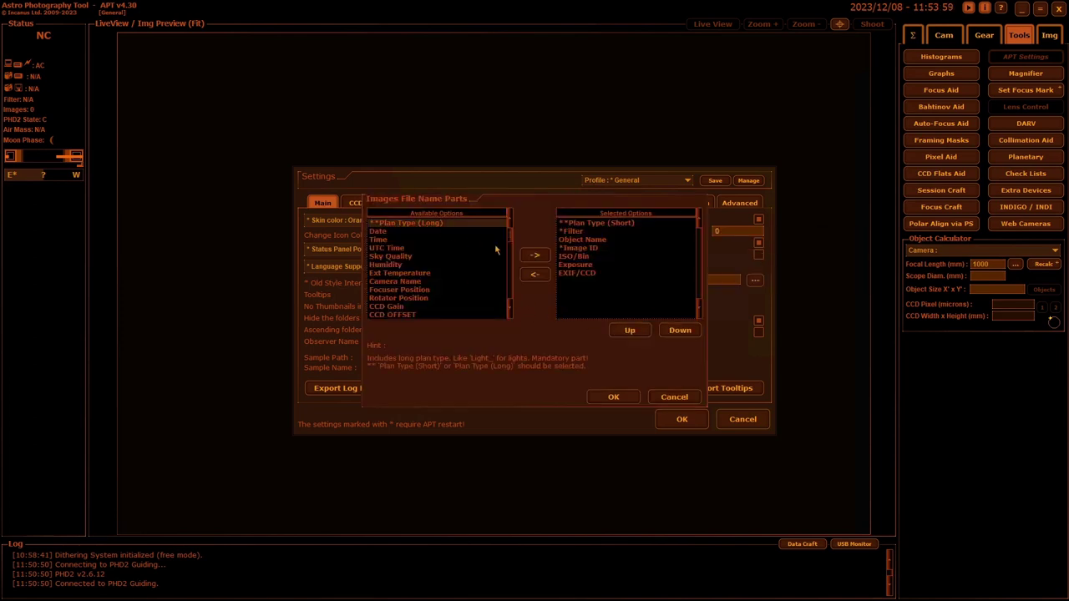
pyautogui.click(535, 255)
pyautogui.click(606, 224)
pyautogui.click(534, 273)
pyautogui.click(588, 274)
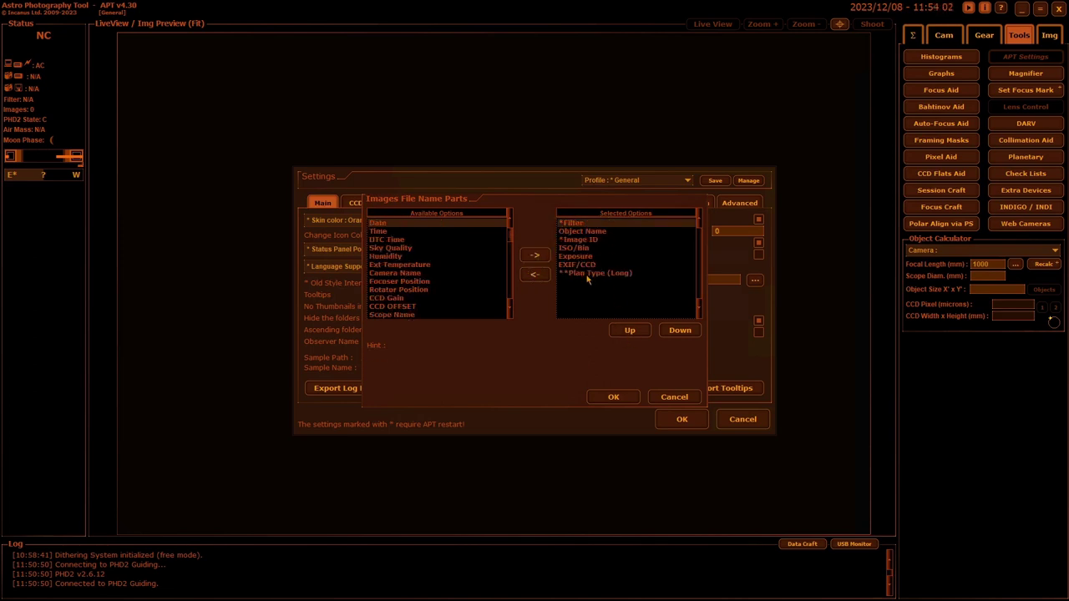
pyautogui.click(632, 332)
pyautogui.click(632, 332)
pyautogui.click(632, 333)
pyautogui.click(633, 332)
pyautogui.click(632, 332)
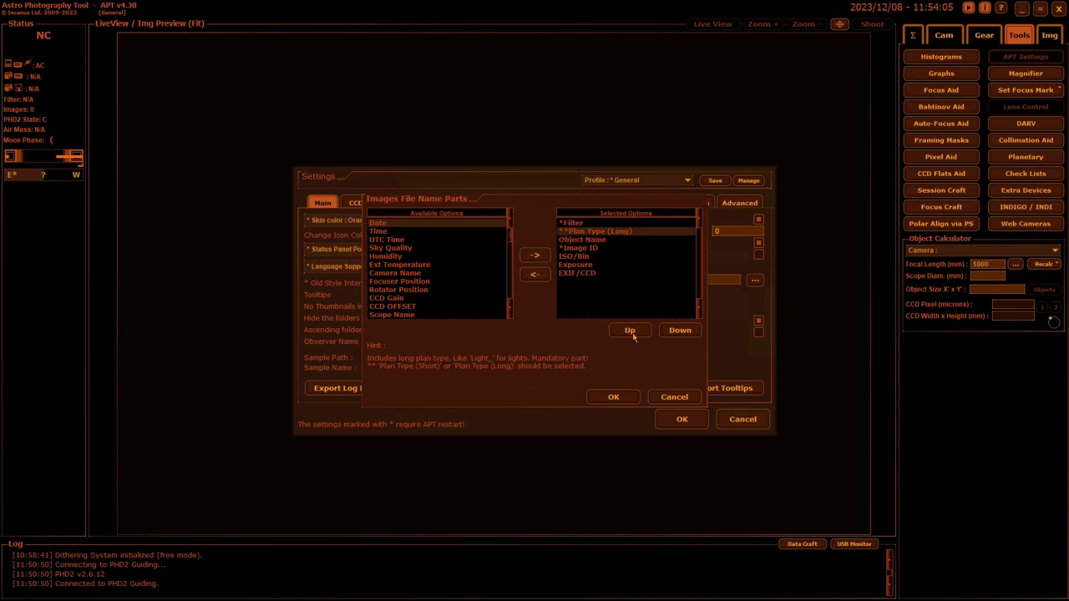
pyautogui.click(633, 333)
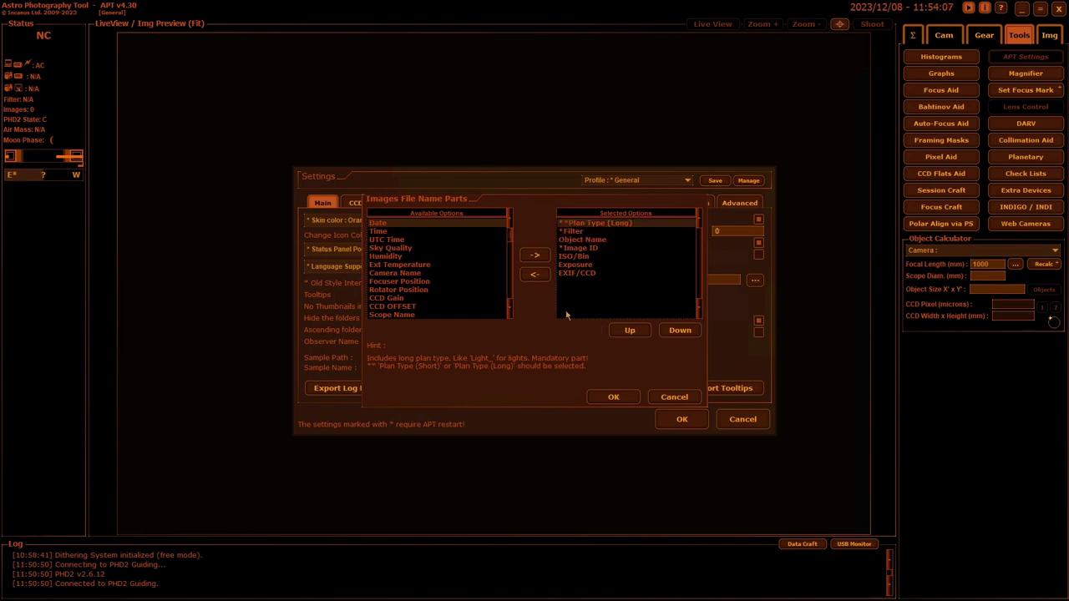
# Move Image ID to the end of the selected name parts and place Exposure directly after Object Name
pyautogui.click(580, 248)
pyautogui.click(677, 331)
pyautogui.click(677, 331)
pyautogui.click(677, 331)
pyautogui.click(575, 256)
pyautogui.click(630, 331)
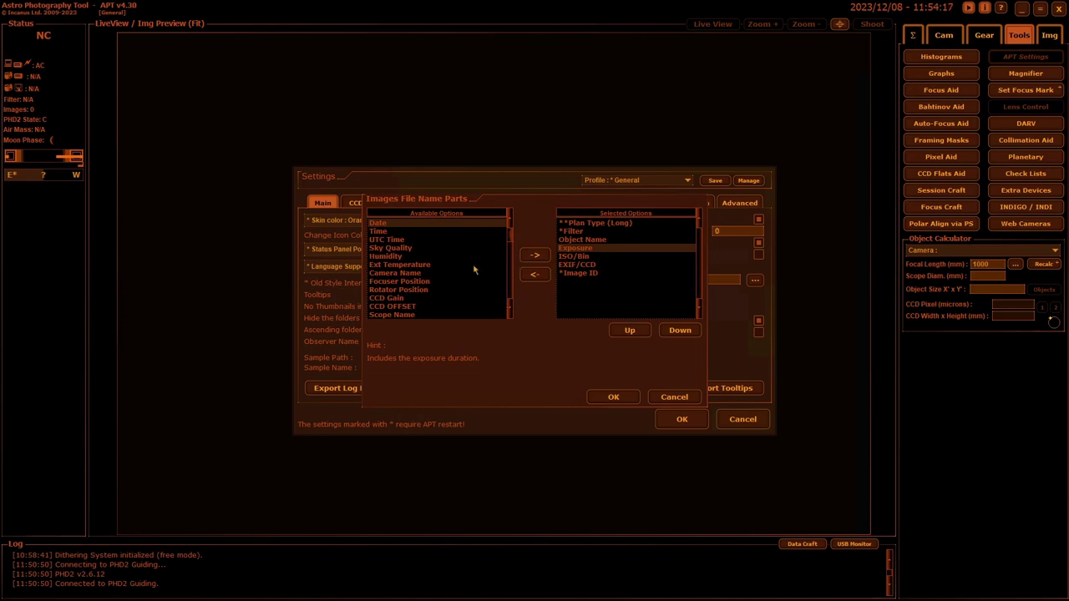
# Add CCD Gain to the file name parts and place it directly after Exposure
pyautogui.click(394, 300)
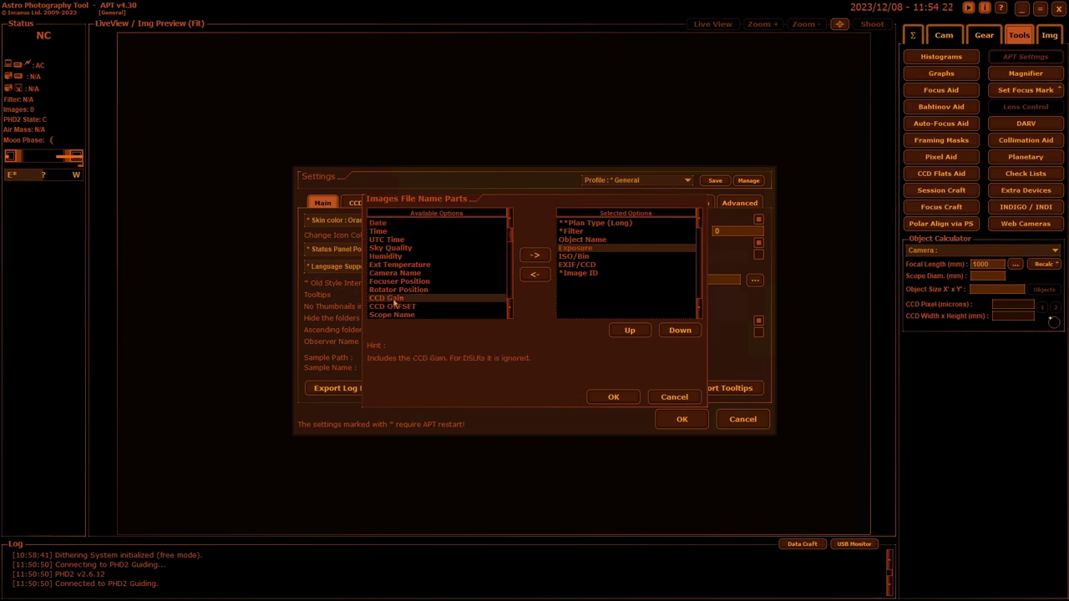
pyautogui.click(534, 255)
pyautogui.scroll(-2, 433, 312)
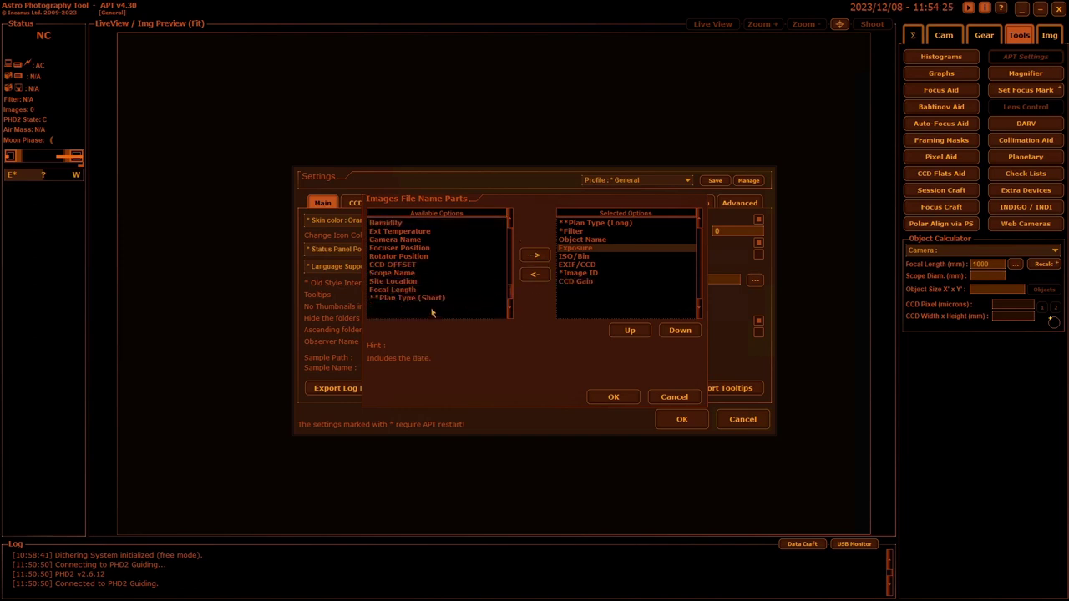
pyautogui.scroll(2, 432, 312)
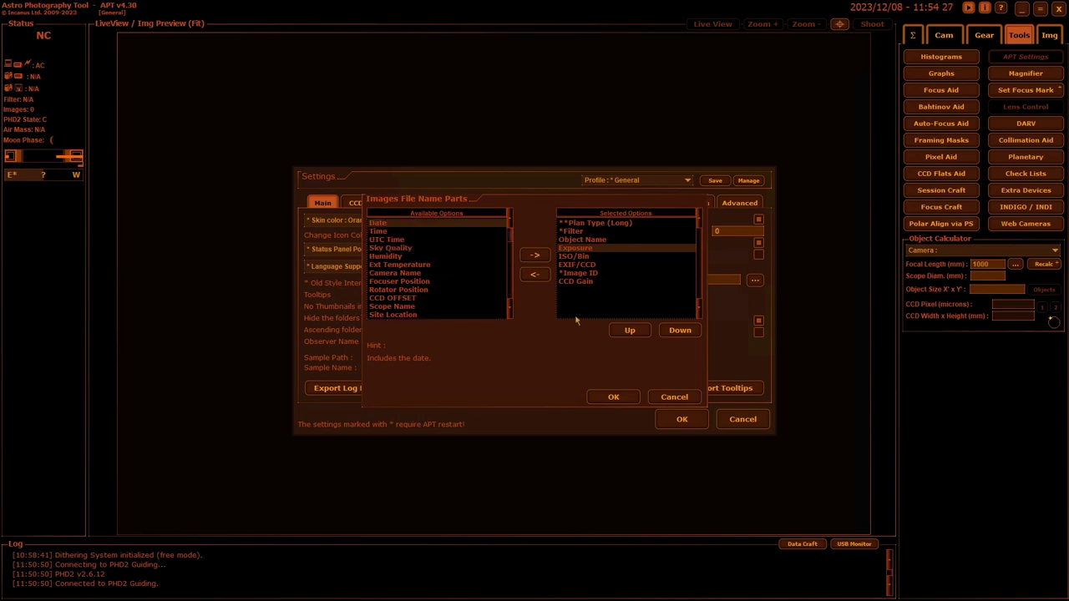
pyautogui.click(585, 284)
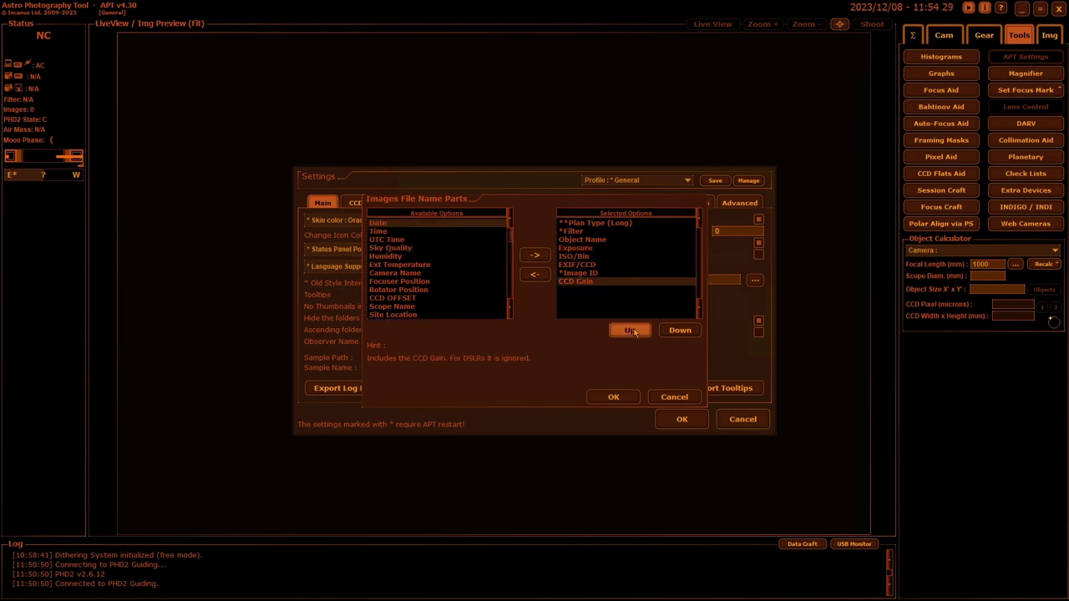
pyautogui.click(632, 330)
pyautogui.click(632, 330)
pyautogui.click(632, 329)
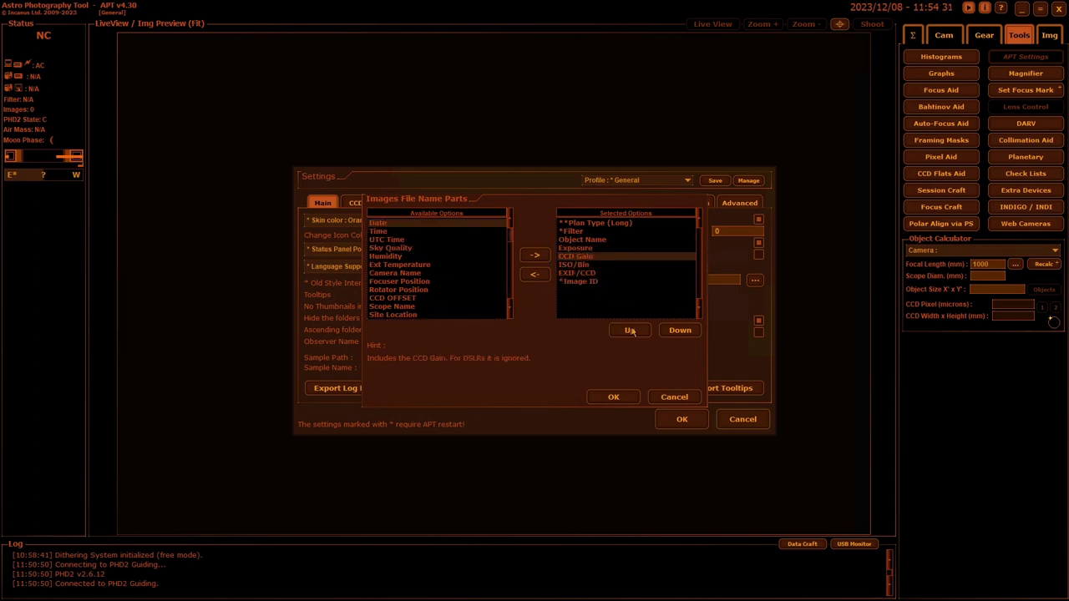
# Try ordering the file name parts with Exposure and CCD Gain ahead of Object Name
pyautogui.click(633, 329)
pyautogui.click(632, 330)
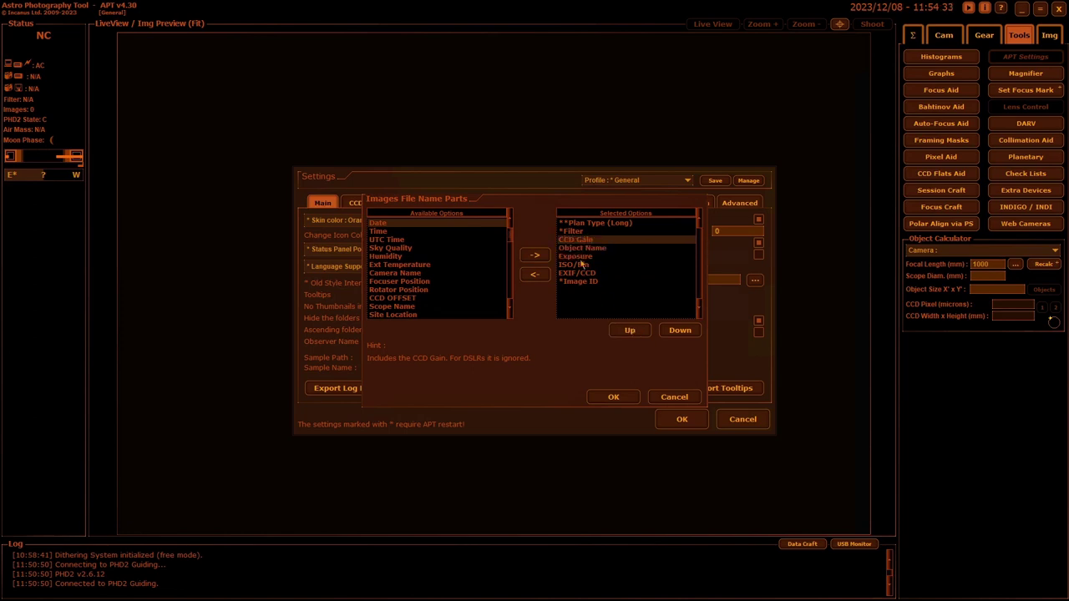
pyautogui.click(576, 256)
pyautogui.click(632, 330)
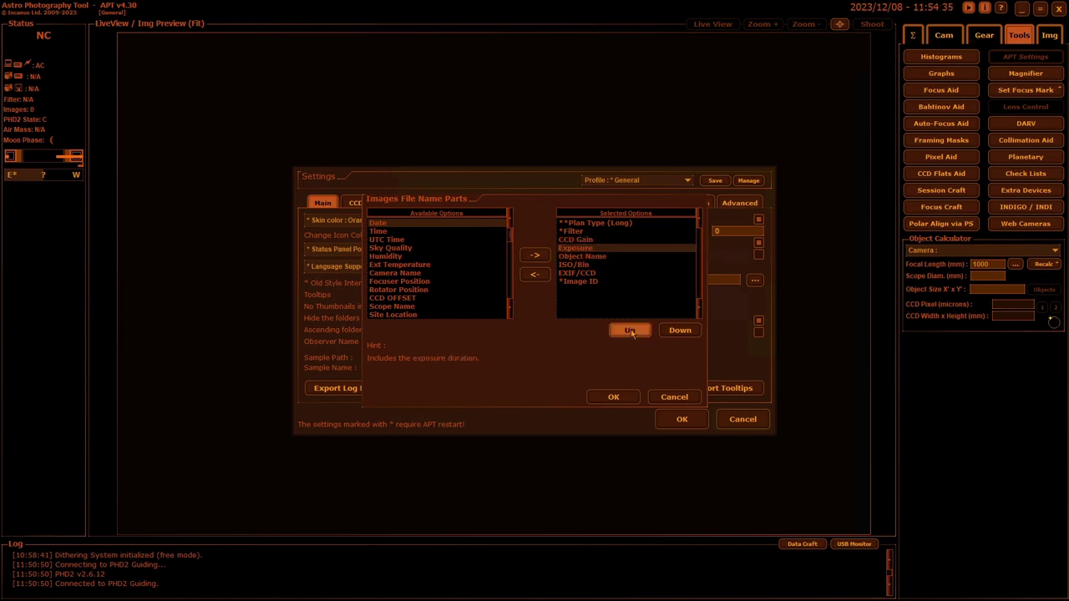
pyautogui.click(632, 329)
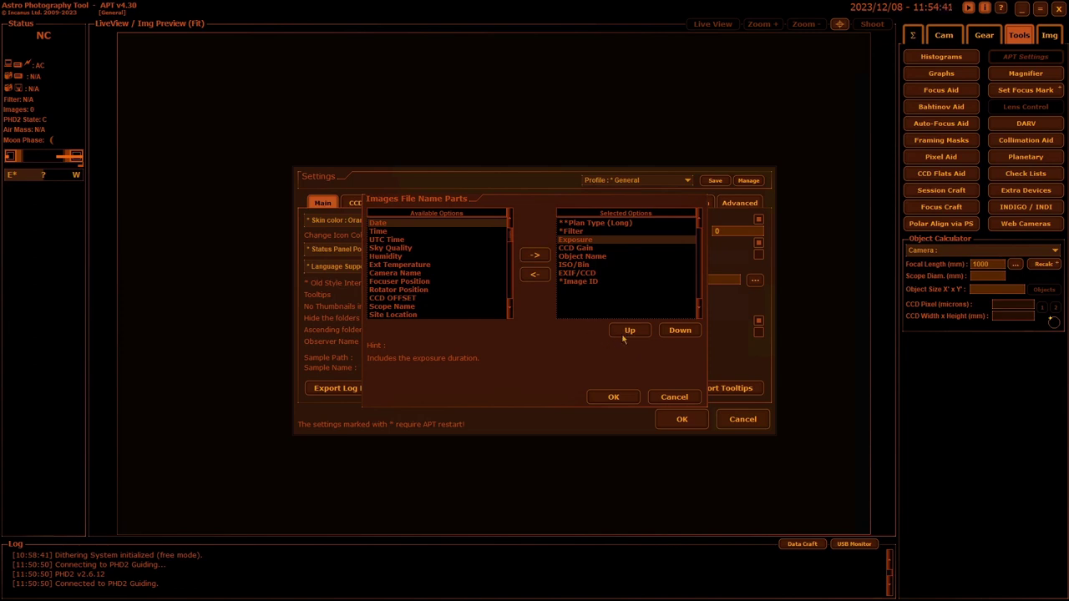
# Move Object Name up to directly after Filter and accept the file name parts
pyautogui.click(583, 256)
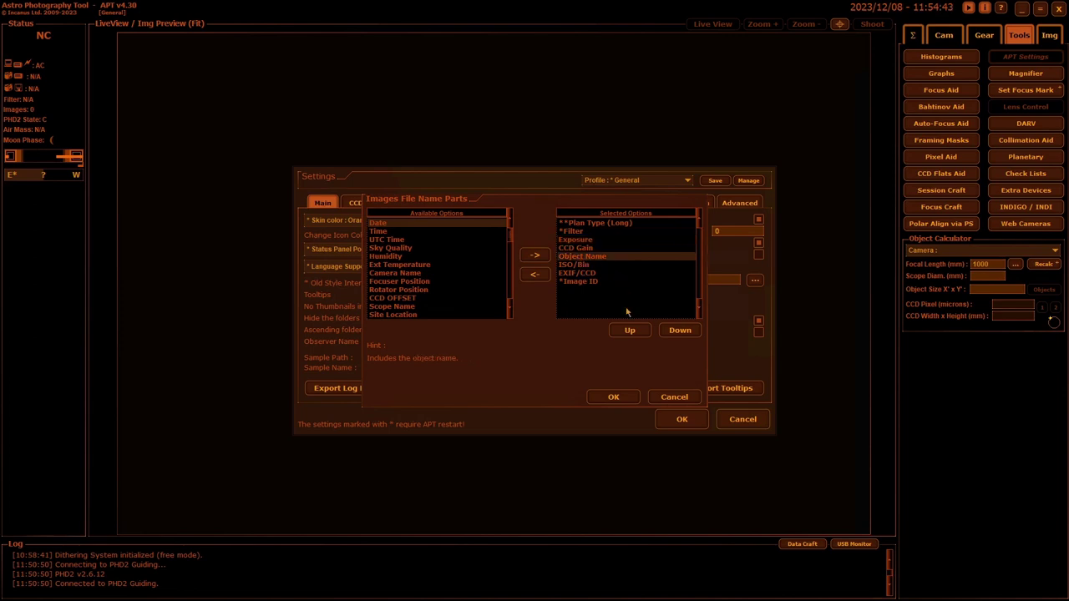
pyautogui.click(630, 332)
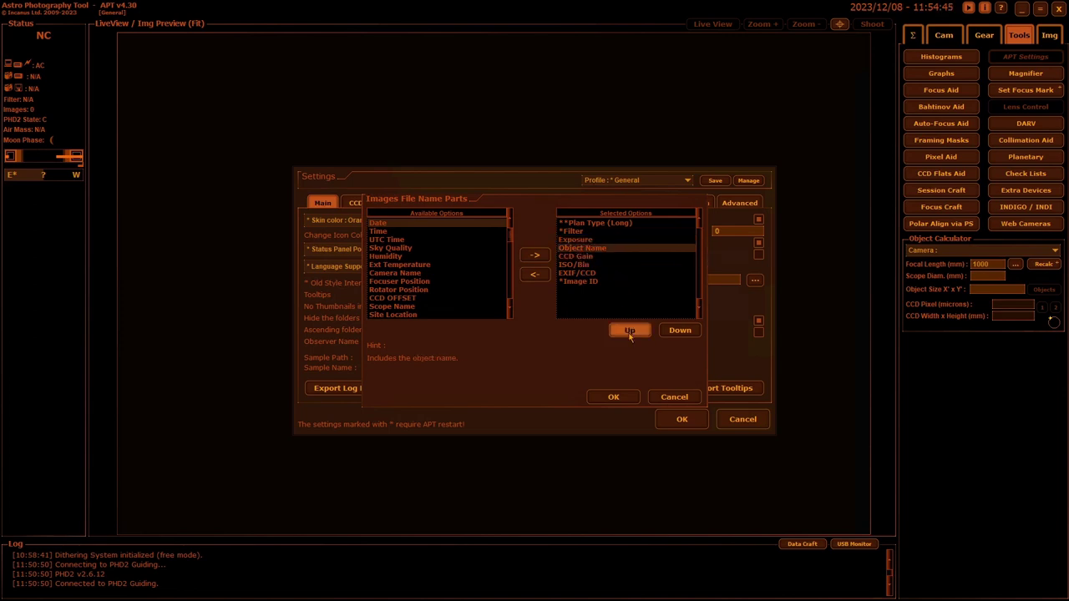
pyautogui.click(629, 331)
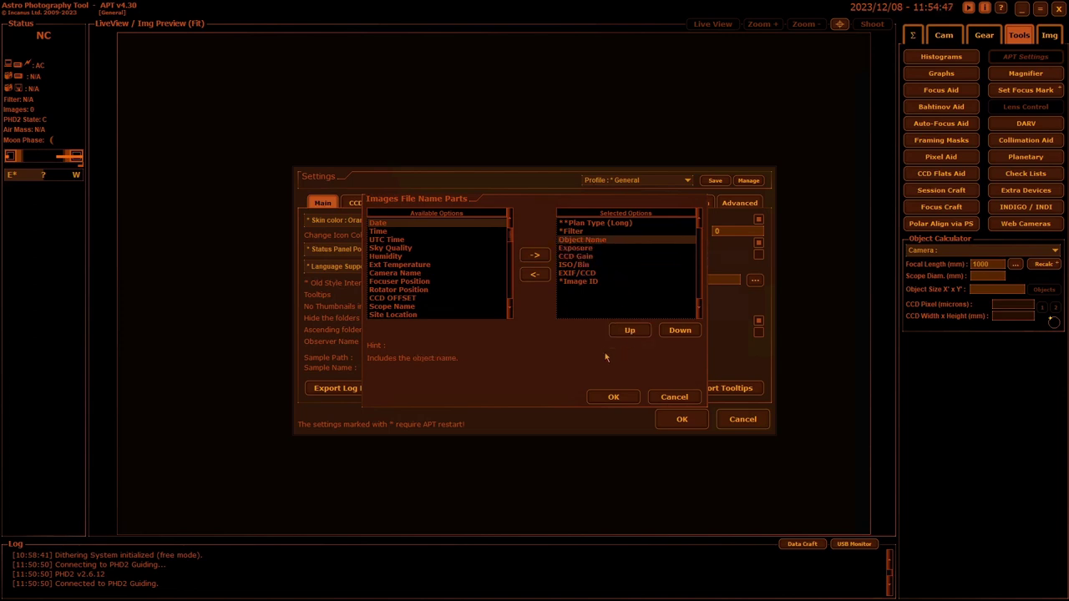
pyautogui.click(614, 398)
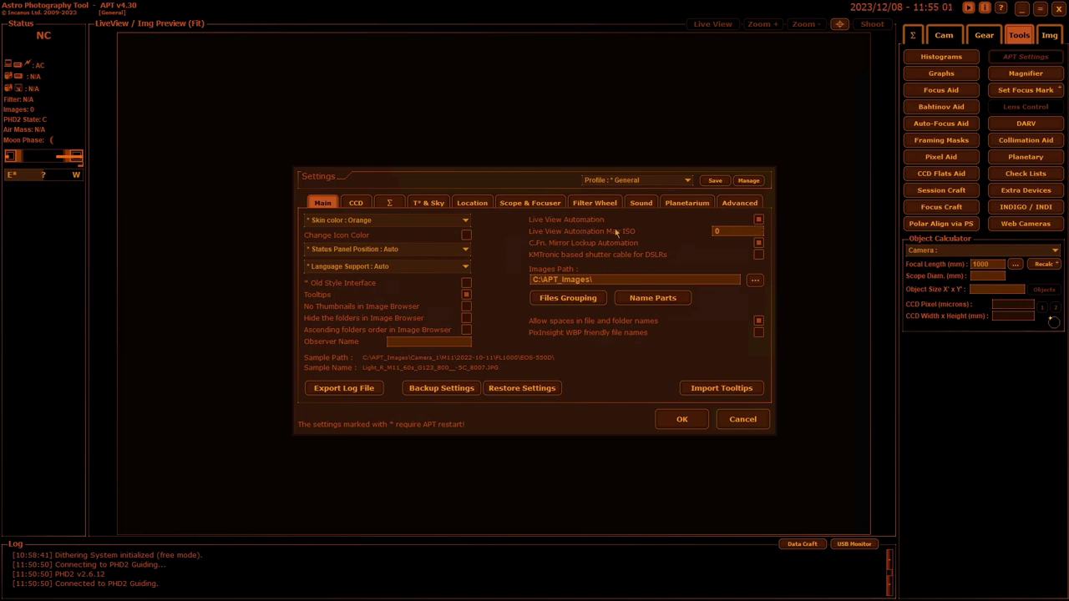
# Set Live View Automation Max ISO to 6400
pyautogui.doubleClick(726, 235)
pyautogui.write('6400')
pyautogui.doubleClick(732, 231)
pyautogui.click(738, 234)
pyautogui.click(357, 204)
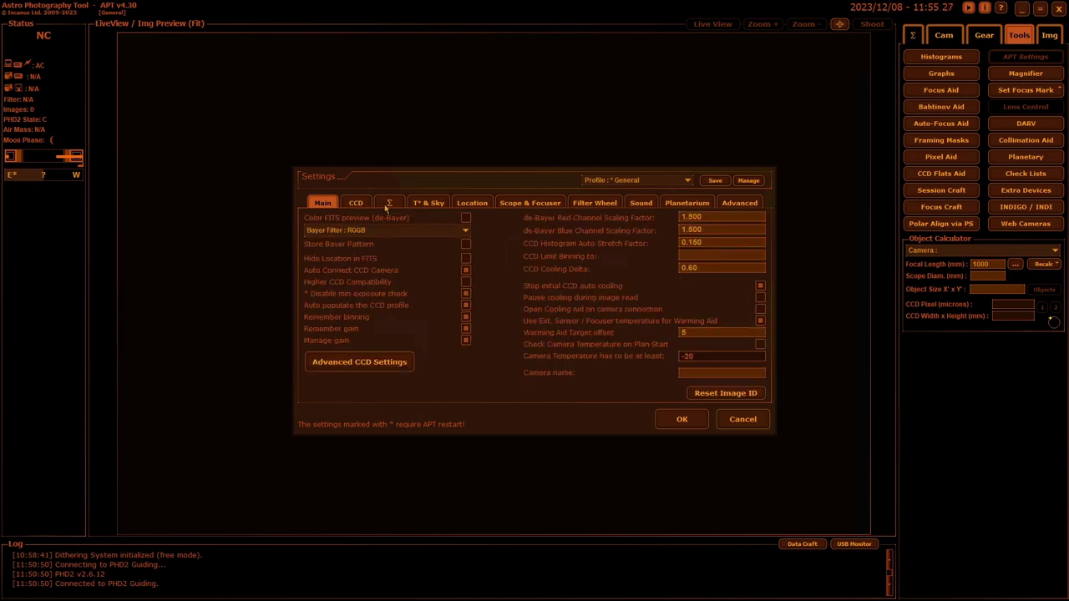
pyautogui.click(390, 203)
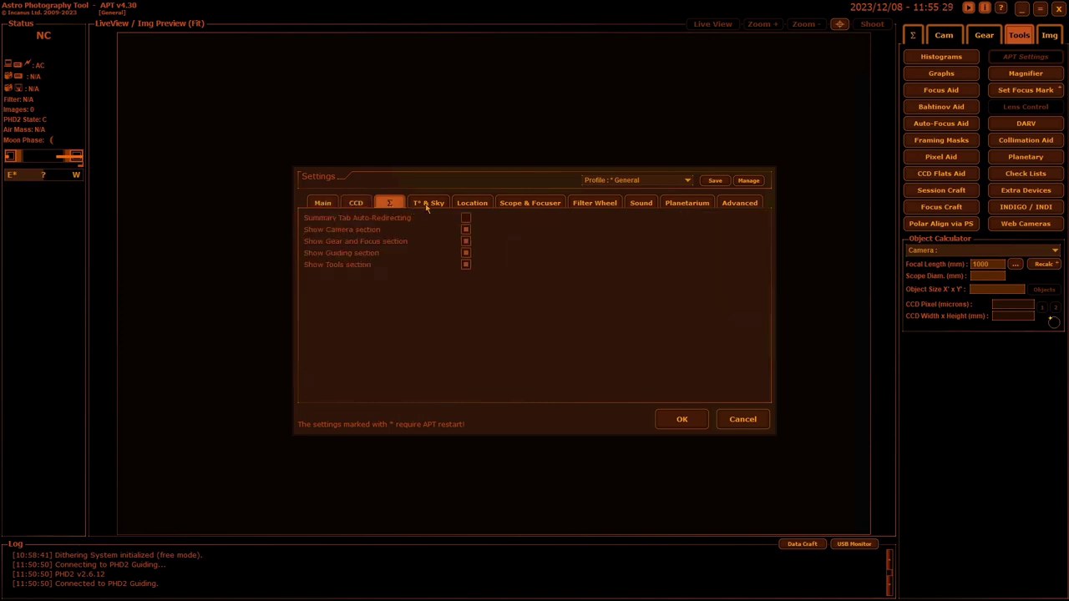
pyautogui.click(426, 203)
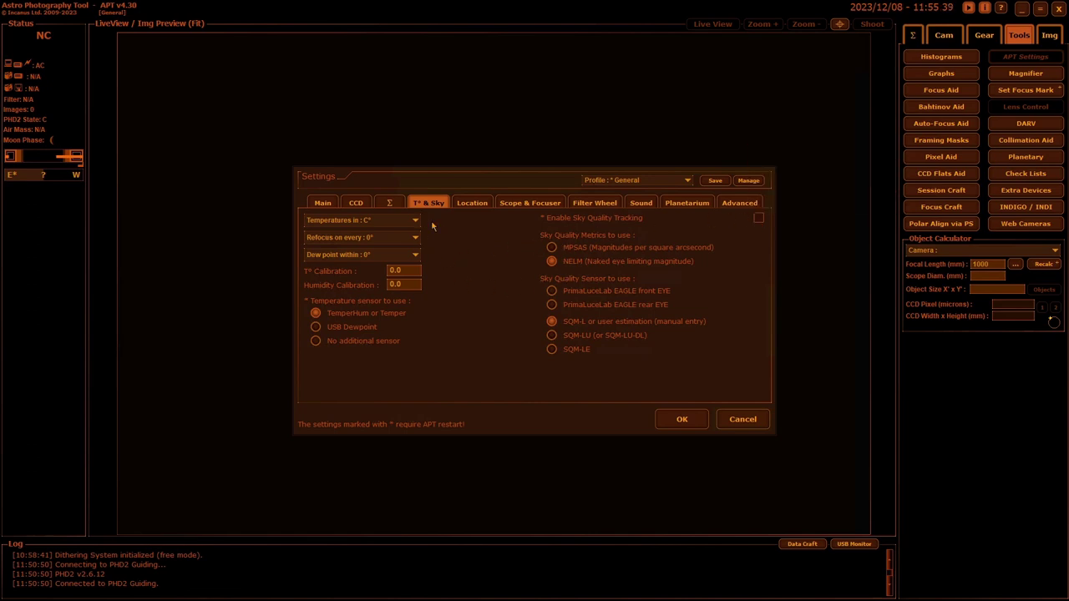
# Set the hemisphere to Southern in the location settings
pyautogui.click(472, 205)
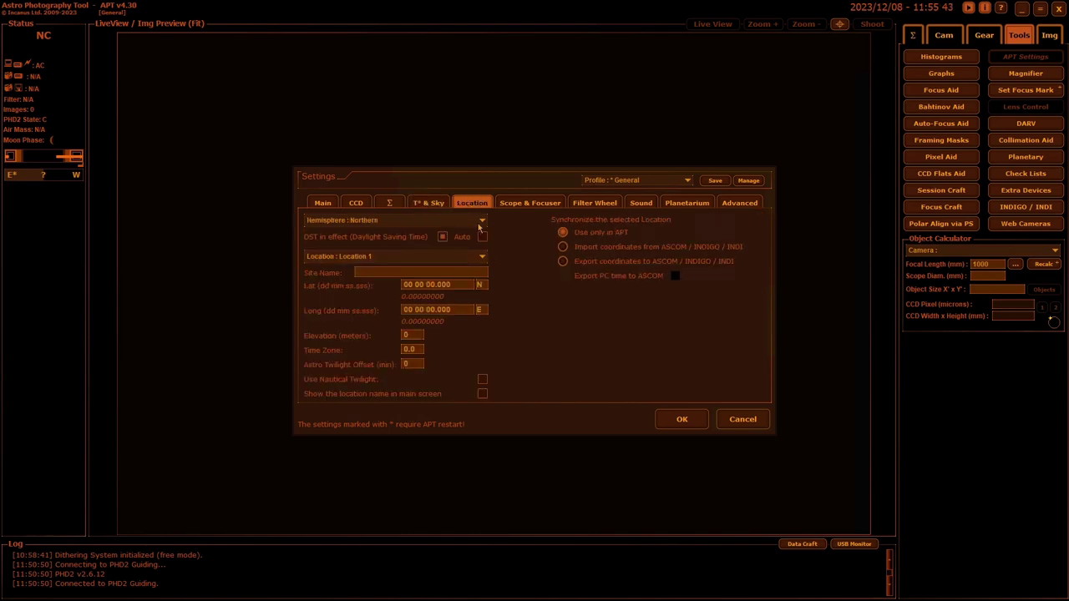
pyautogui.click(479, 222)
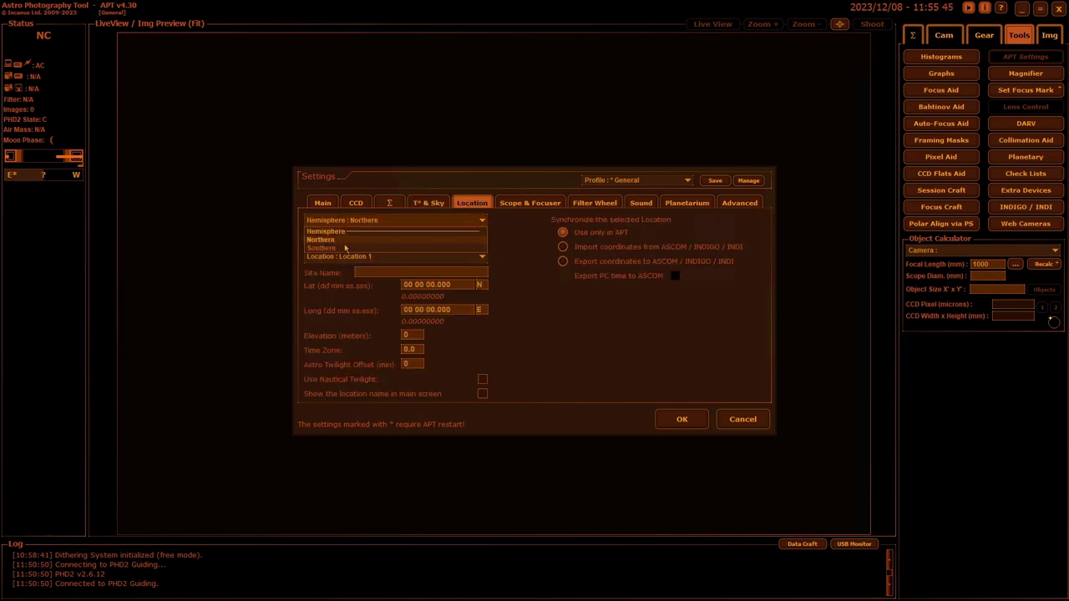
pyautogui.click(344, 248)
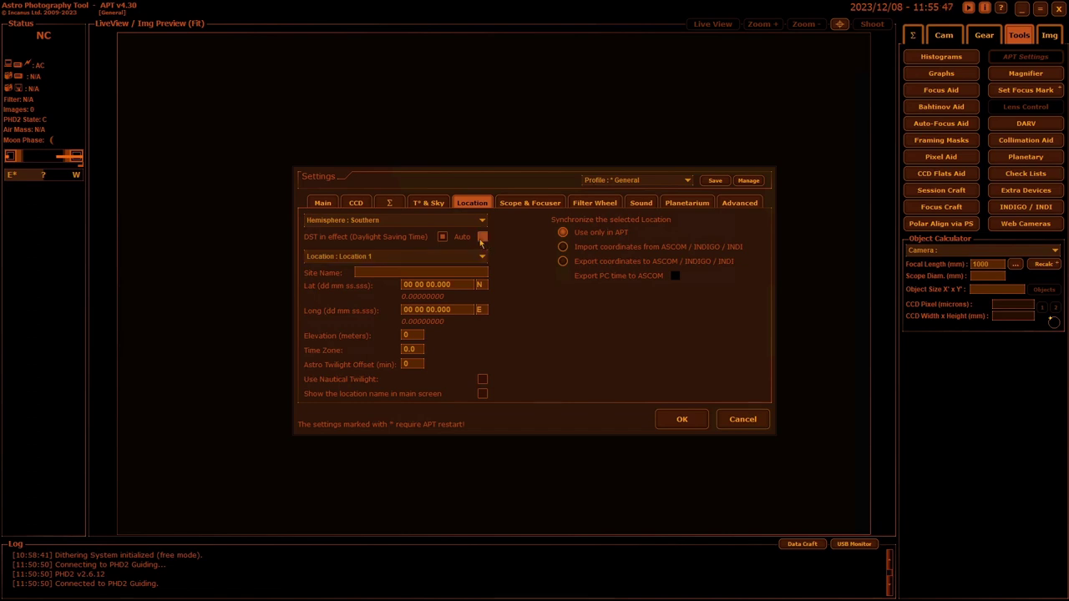
# Enable automatic daylight saving time and name the Location 20 site Not Home
pyautogui.click(482, 238)
pyautogui.click(482, 258)
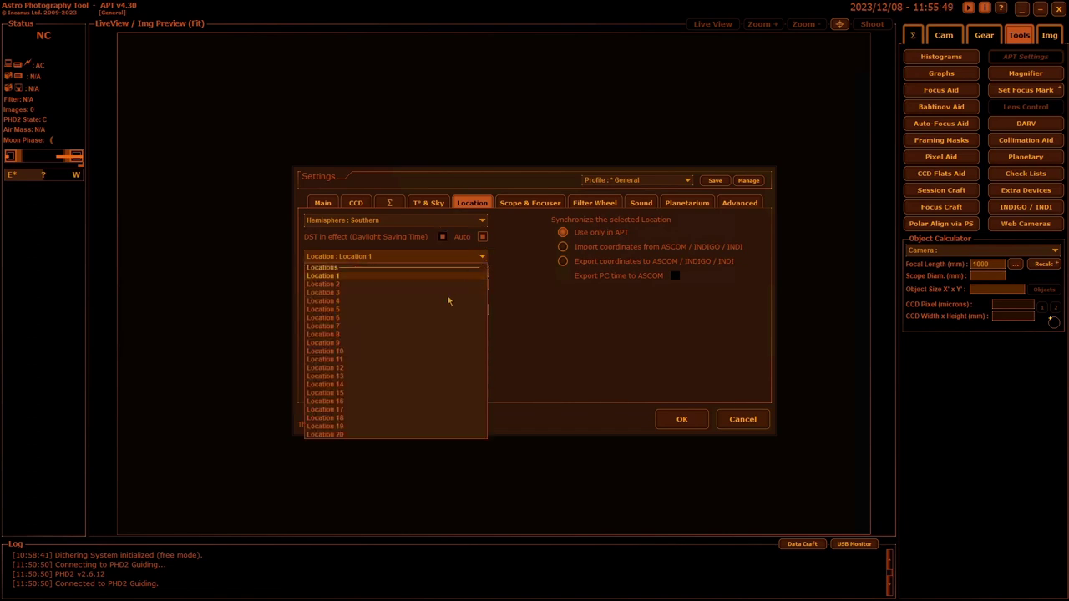
pyautogui.click(368, 435)
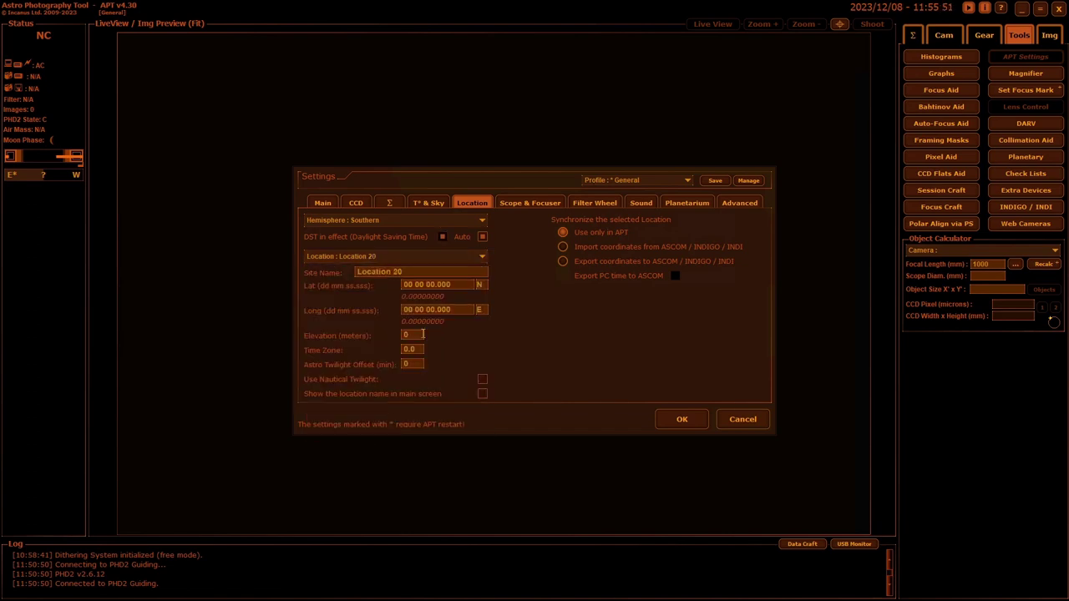
pyautogui.moveTo(405, 273); pyautogui.dragTo(284, 268)
pyautogui.write('Not Home')
# Set the site's latitude to -36, longitude to 151 and elevation to 25 meters
pyautogui.moveTo(455, 287); pyautogui.dragTo(371, 279)
pyautogui.write('-36')
pyautogui.press('Tab')
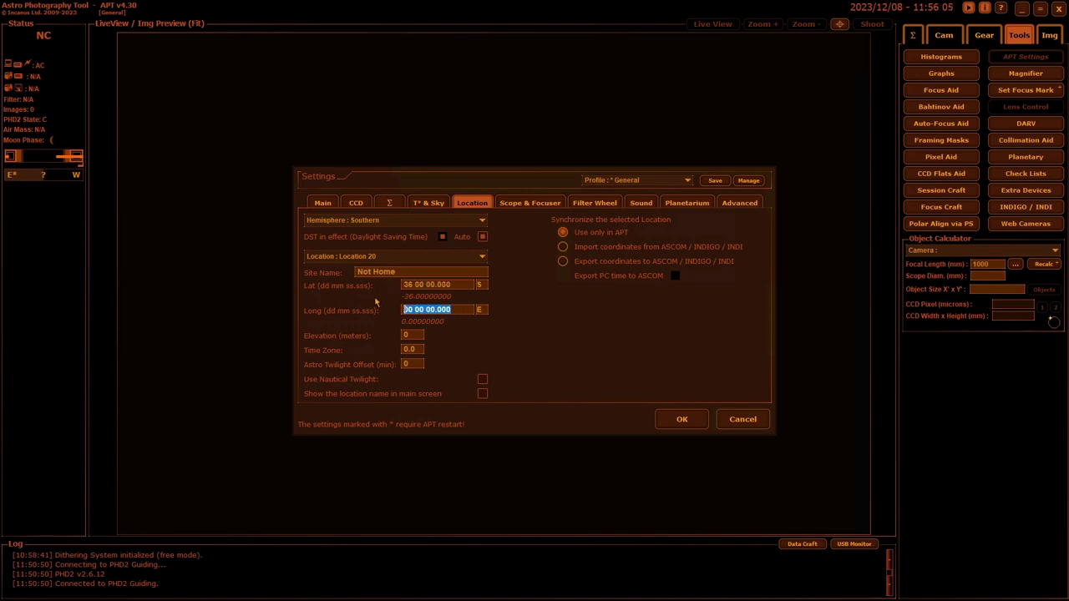
pyautogui.write('151')
pyautogui.click(409, 335)
pyautogui.moveTo(413, 336); pyautogui.dragTo(404, 334)
pyautogui.write('25')
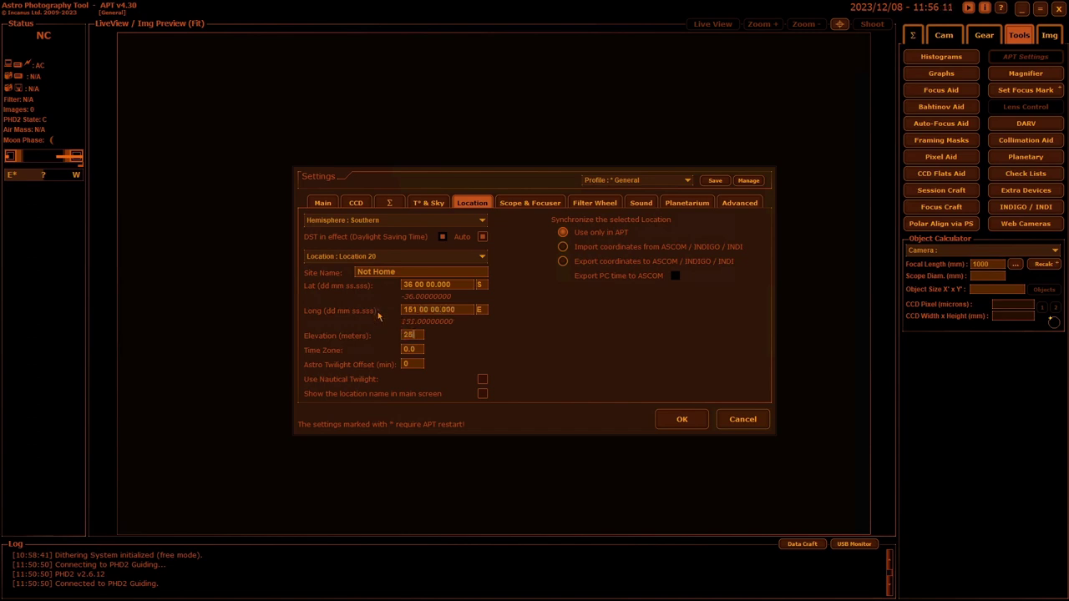
# Enter 1 for the site's time zone and set the Astro Twilight Offset to 20 minutes
pyautogui.click(407, 350)
pyautogui.write('1')
pyautogui.doubleClick(405, 364)
pyautogui.write('20')
# Synchronize the location by exporting its coordinates to ASCOM / INDIGO / INDI and the PC time to ASCOM
pyautogui.click(562, 263)
pyautogui.click(674, 275)
# In the scope settings, enable Autohide Meridian Flip Clock, the 'Above horizon' check and Mount Tracking Watch-Dog, with a 3-second low level pause after GoTo
pyautogui.click(531, 204)
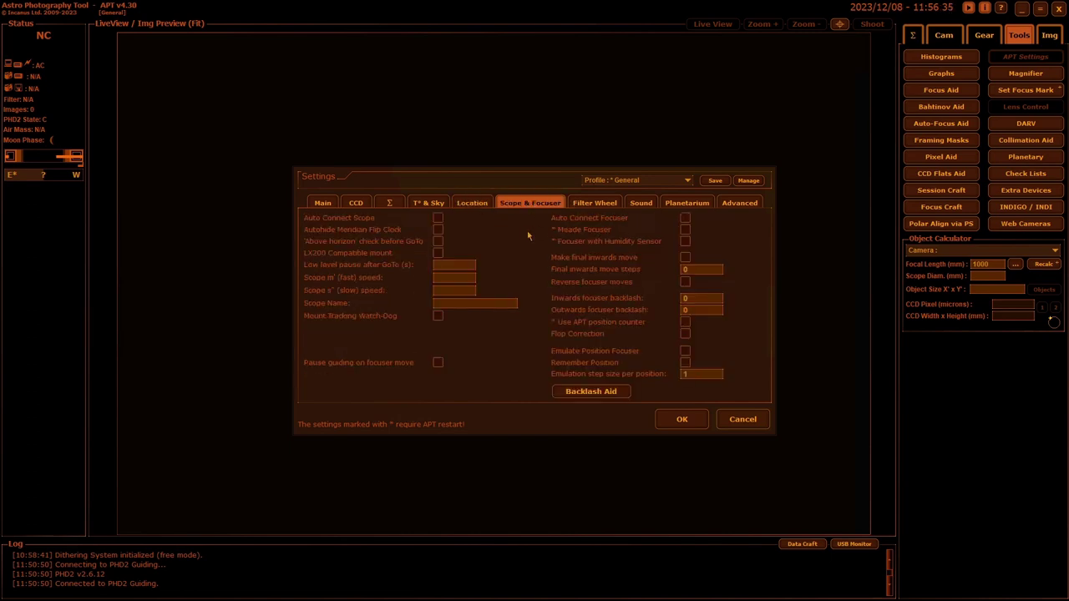
pyautogui.click(438, 229)
pyautogui.click(437, 242)
pyautogui.write('3')
pyautogui.click(437, 318)
# Choose Stellarium as the planetarium application to connect to
pyautogui.click(601, 204)
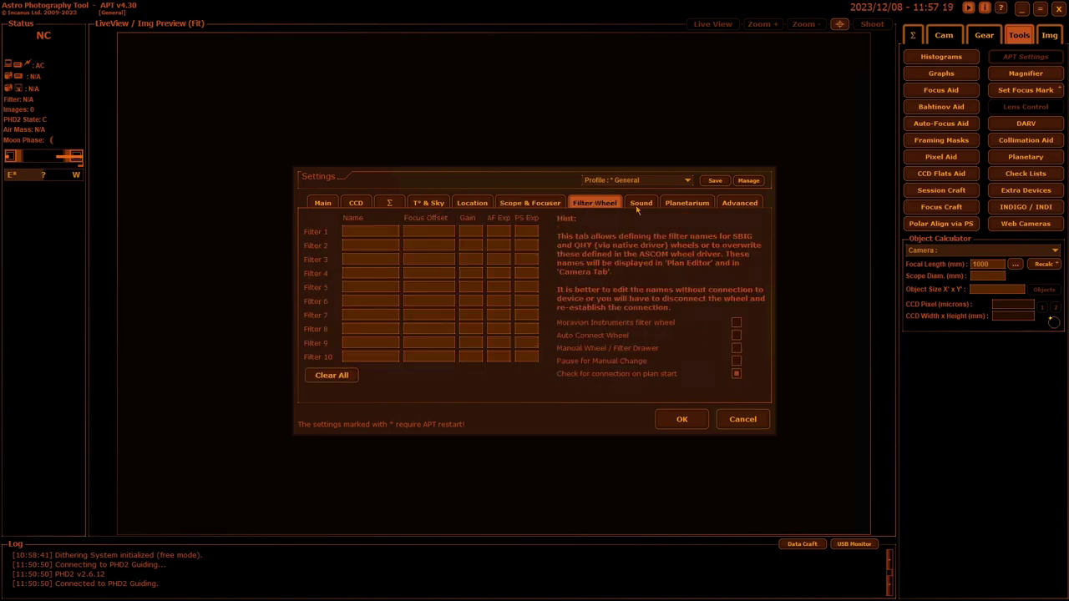
pyautogui.click(640, 204)
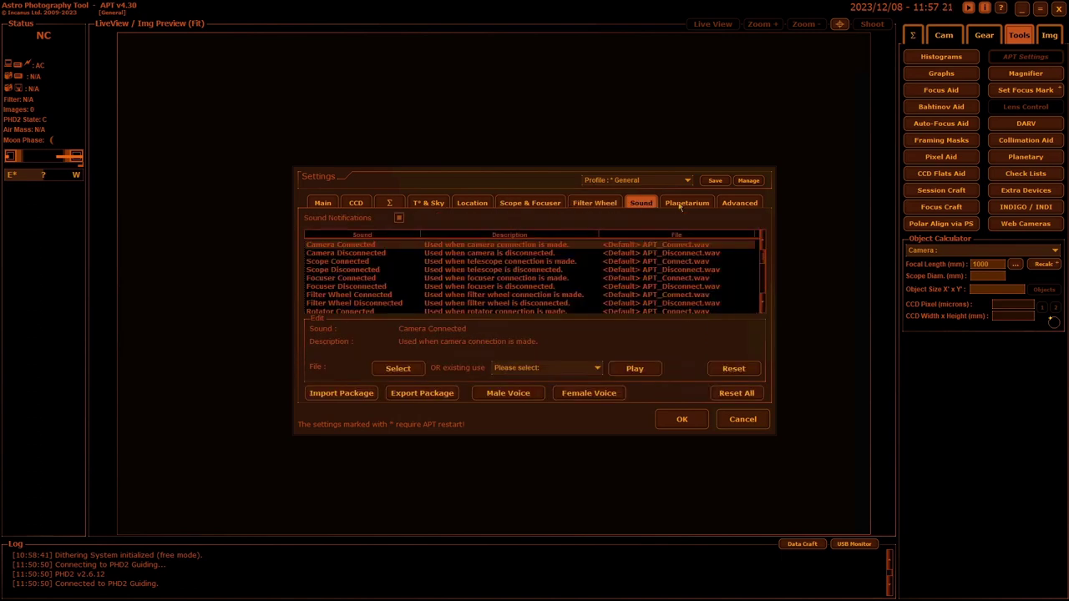
pyautogui.click(681, 205)
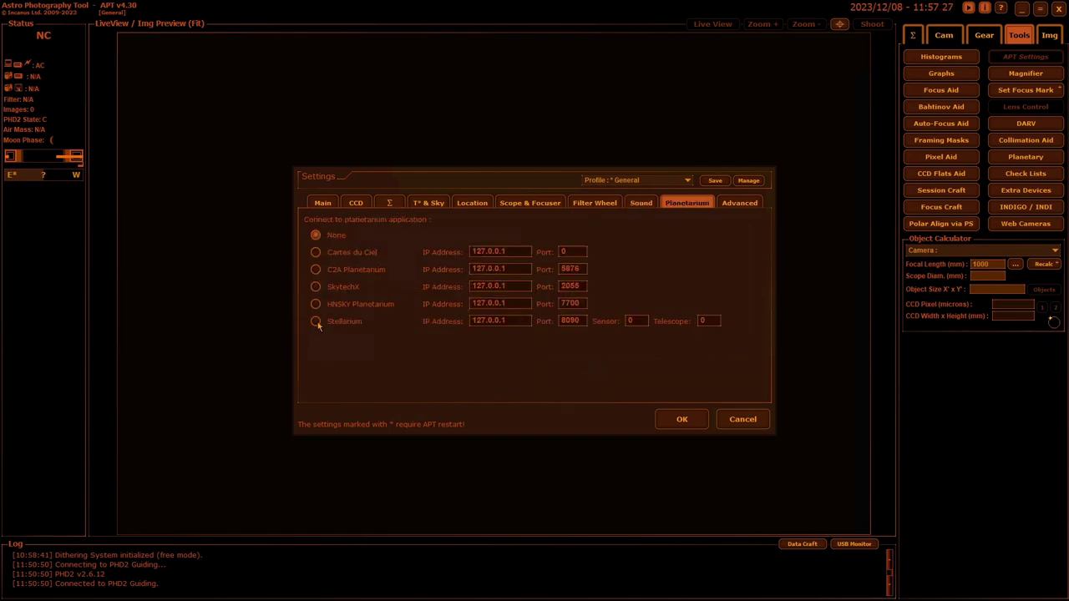
pyautogui.click(317, 323)
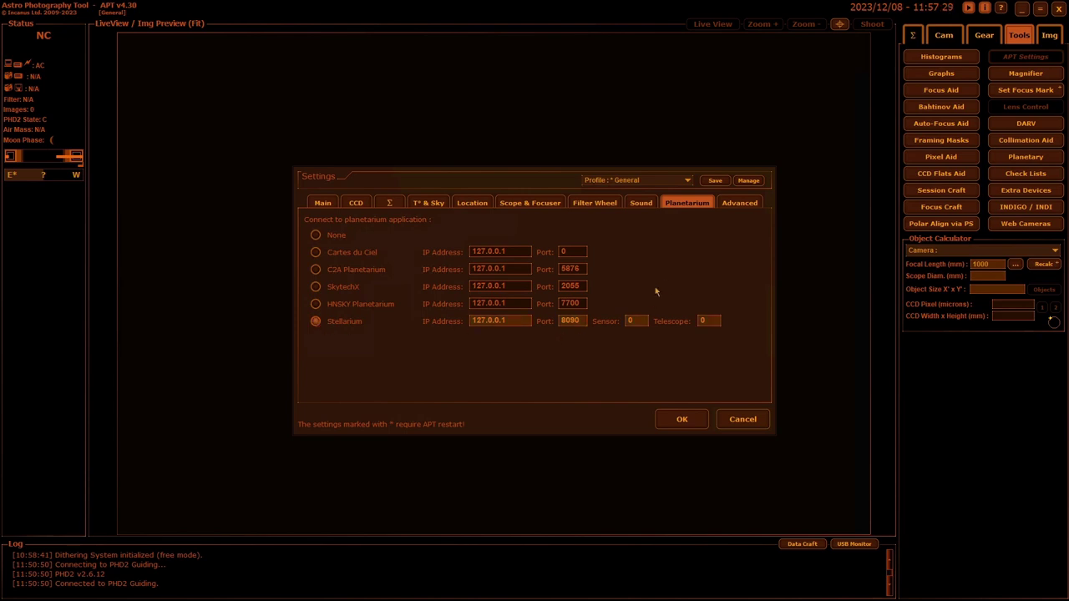
# Enable Advanced Flat/Bias plans, Don't remember Object Name and Disable Keys Thingy, disable Determine Lens Focal Length, and accept the settings
pyautogui.click(739, 203)
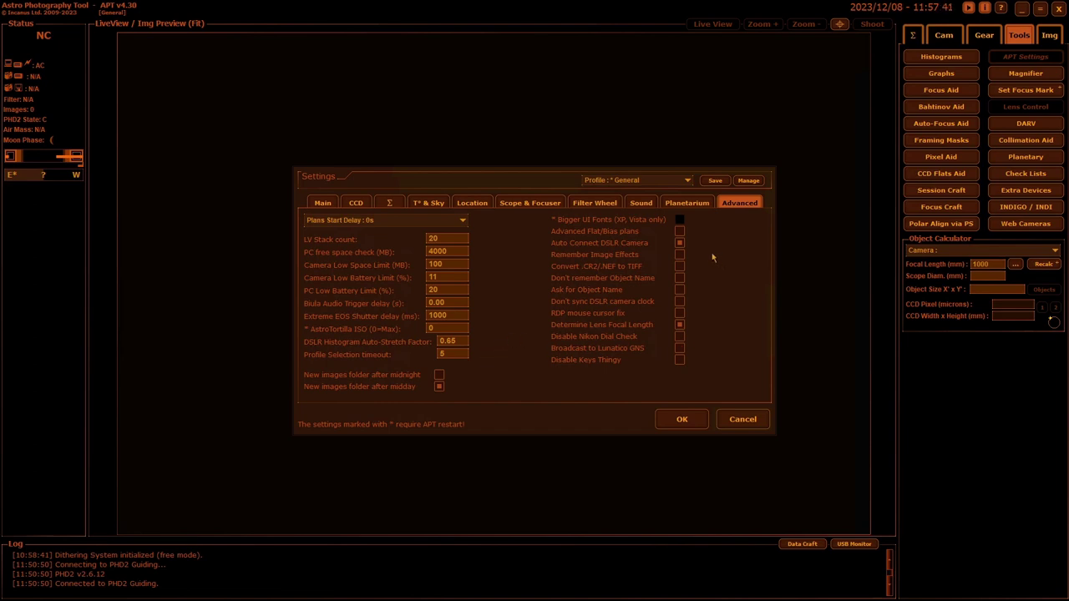
pyautogui.click(679, 232)
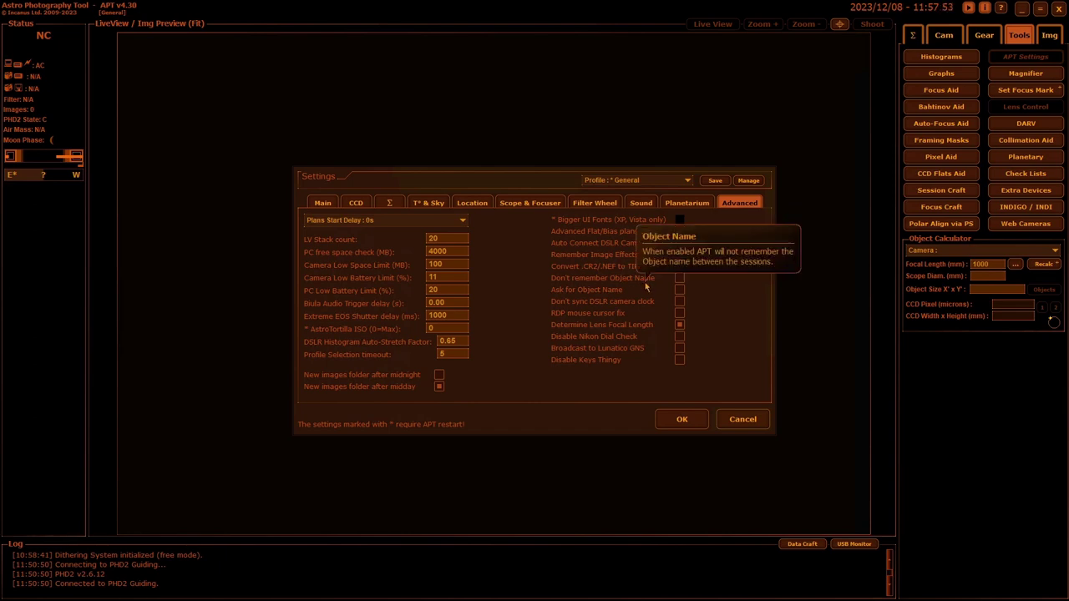
pyautogui.click(679, 277)
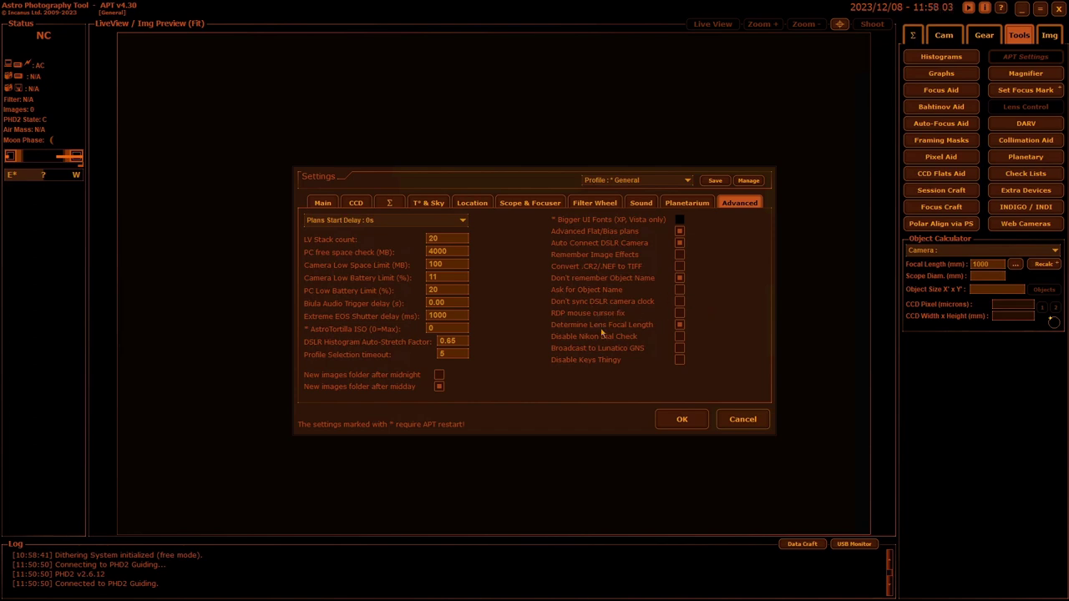
pyautogui.moveTo(679, 330)
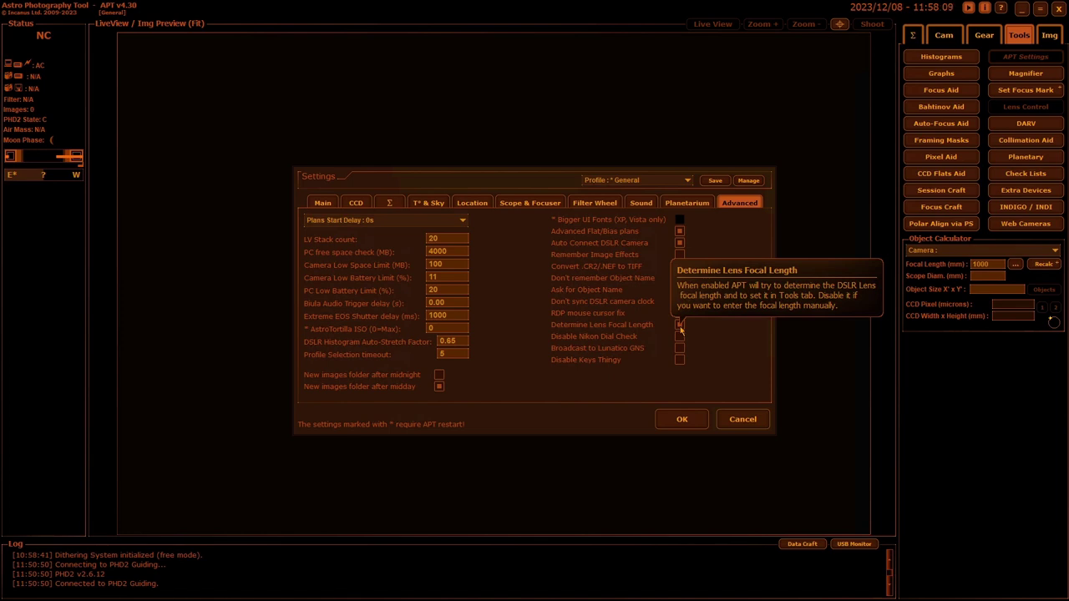
pyautogui.click(681, 329)
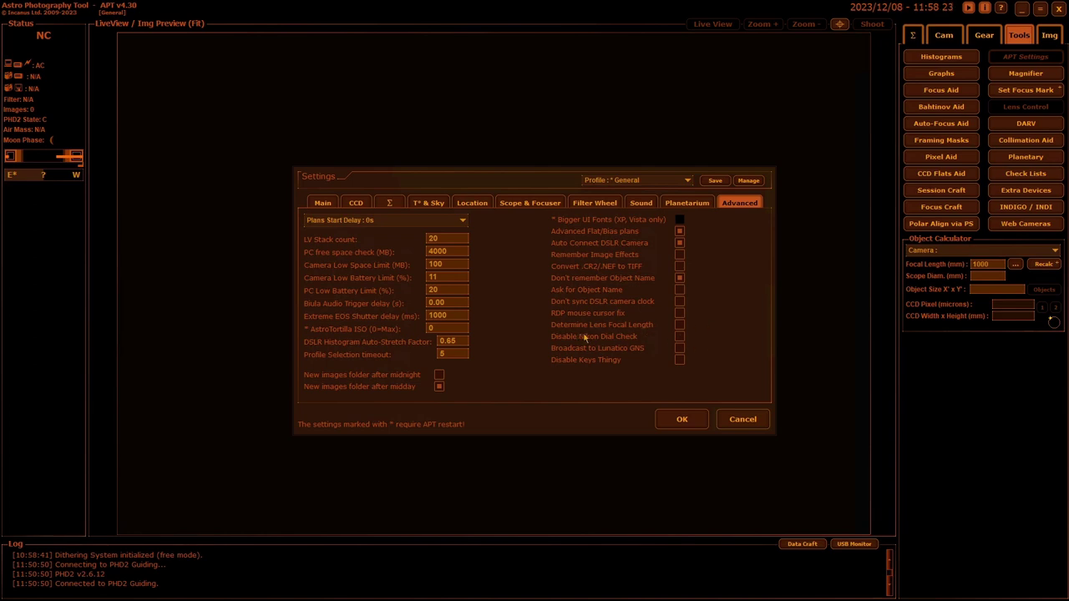
pyautogui.click(680, 360)
pyautogui.click(683, 420)
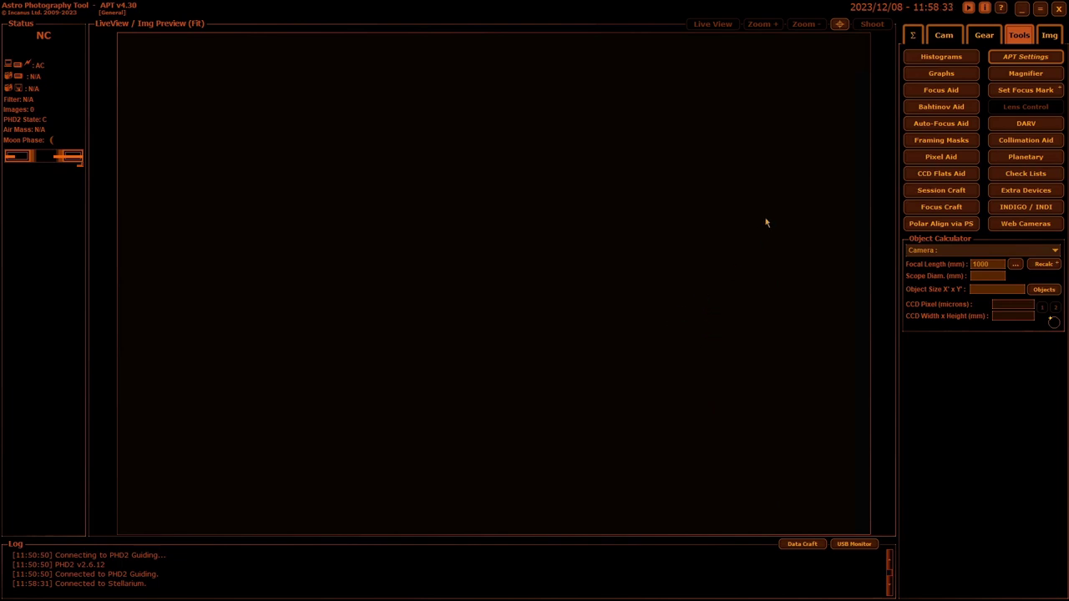
# Open the Point Craft settings and set the ASTAP path to C:\Program Files\astap
pyautogui.click(987, 38)
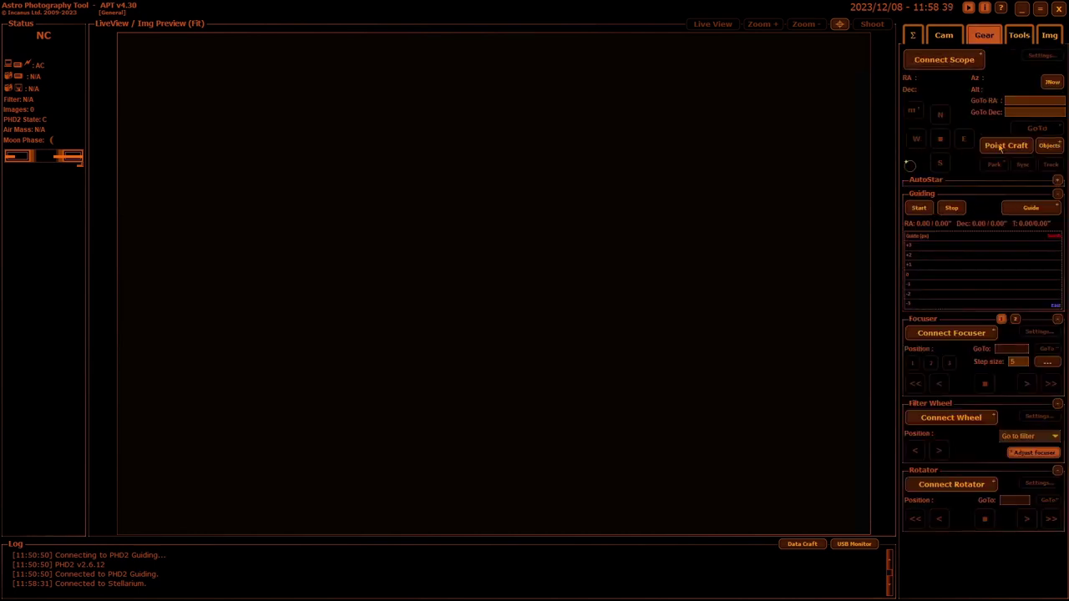
pyautogui.click(1000, 146)
pyautogui.moveTo(787, 47); pyautogui.dragTo(618, 131)
pyautogui.click(672, 370)
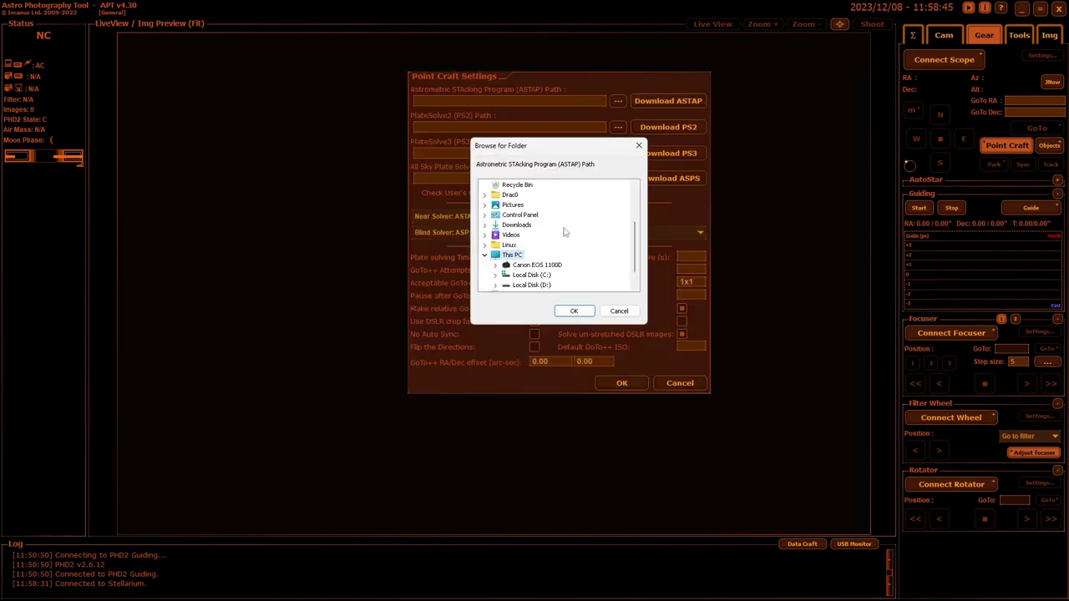
pyautogui.click(494, 275)
pyautogui.click(505, 245)
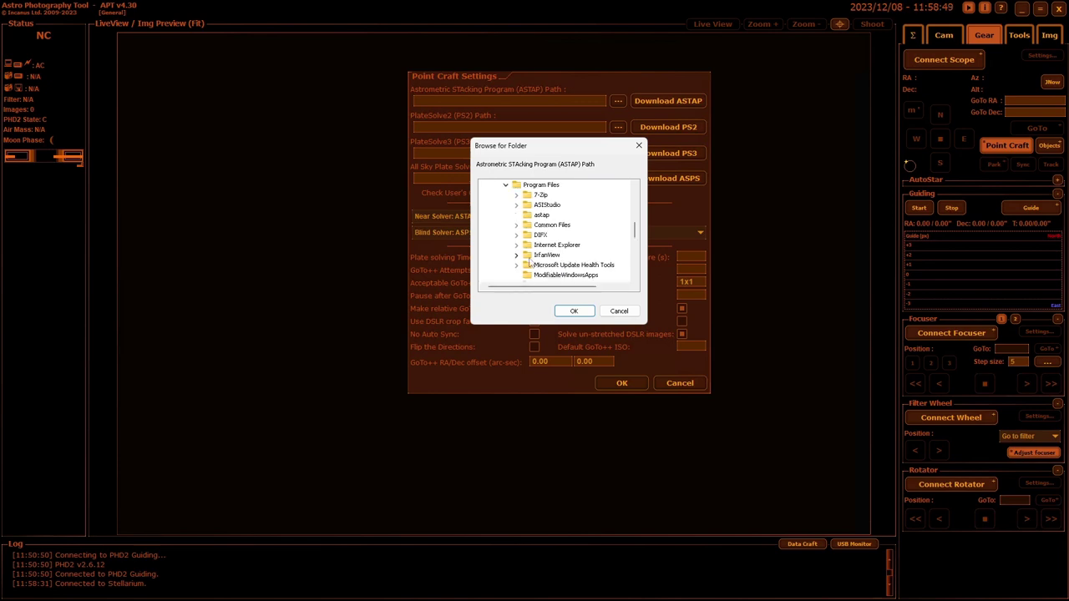
pyautogui.click(573, 309)
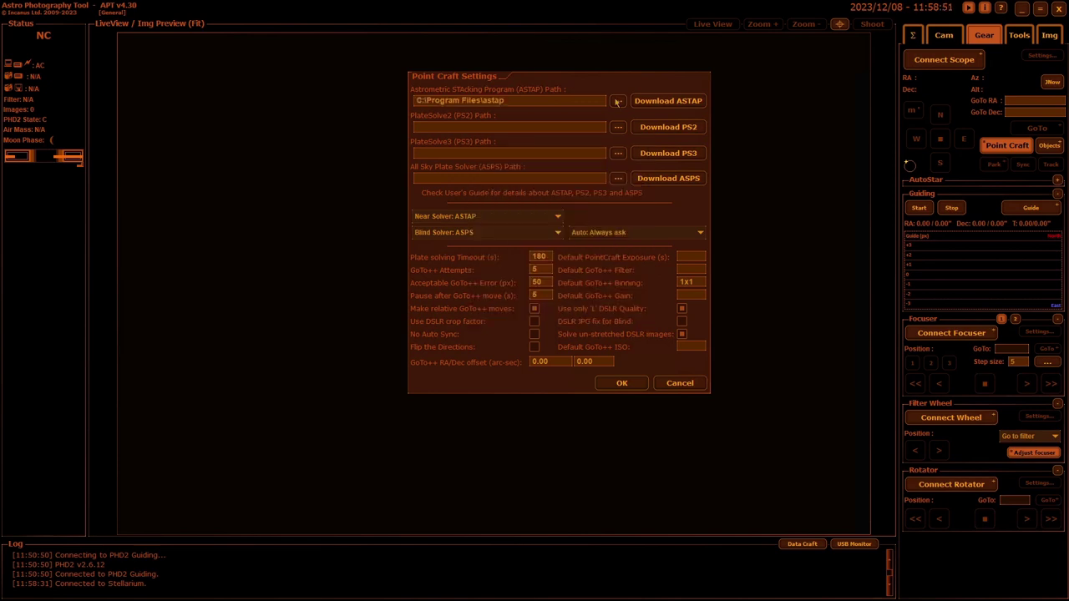
# Set the PlateSolve2 path to the folder C:\AstroTools\PlateSolve2.28
pyautogui.click(617, 127)
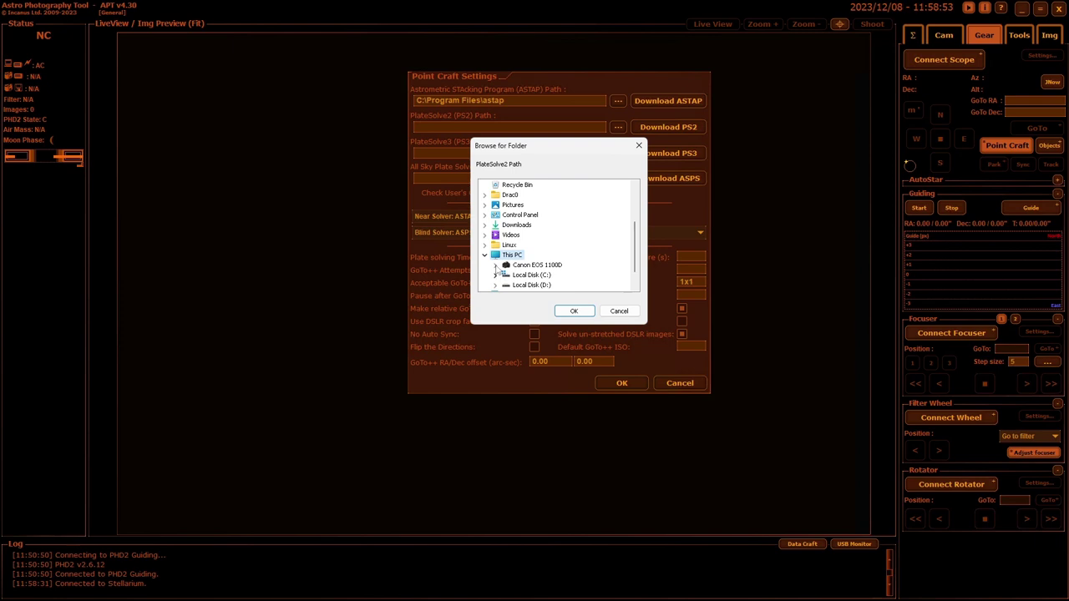
pyautogui.click(496, 266)
pyautogui.click(496, 275)
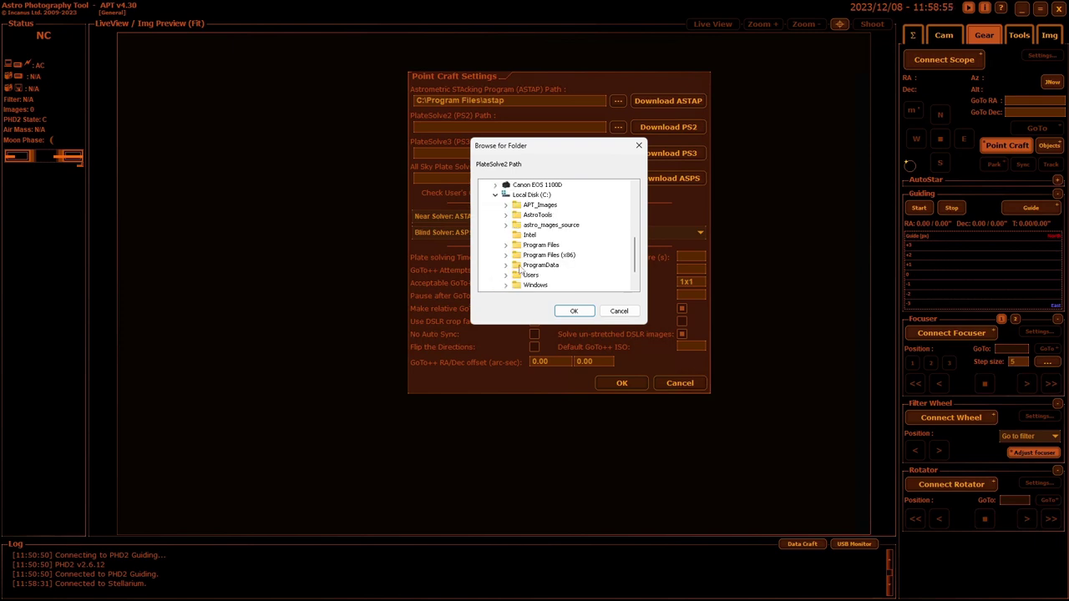
pyautogui.click(505, 214)
pyautogui.click(551, 224)
pyautogui.click(576, 311)
# Set the PlateSolve3 path to the folder C:\AstroTools\PlateSolve3.80
pyautogui.click(617, 153)
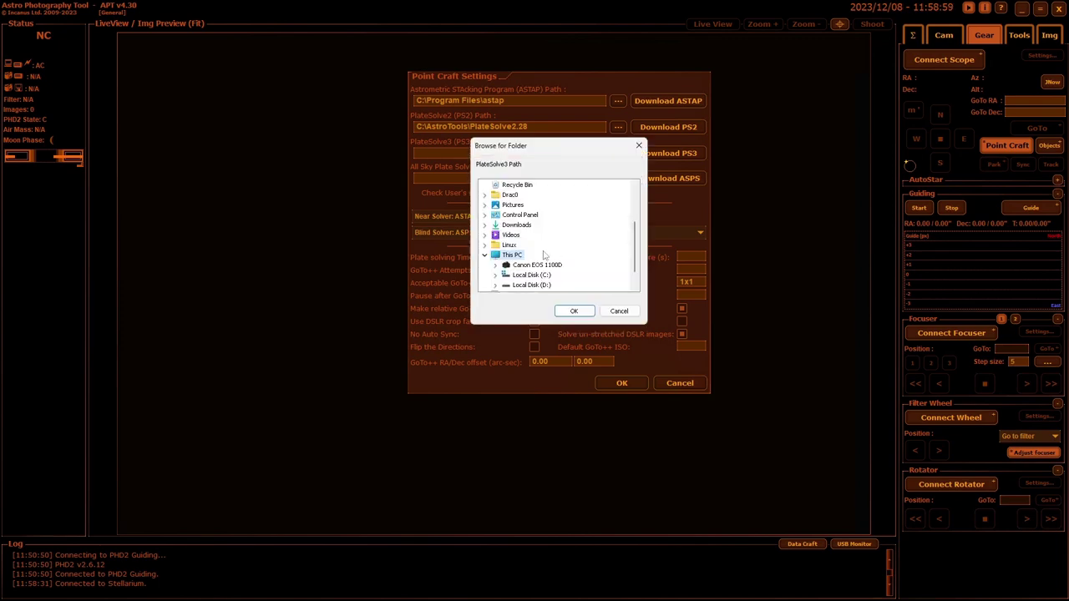
pyautogui.click(496, 275)
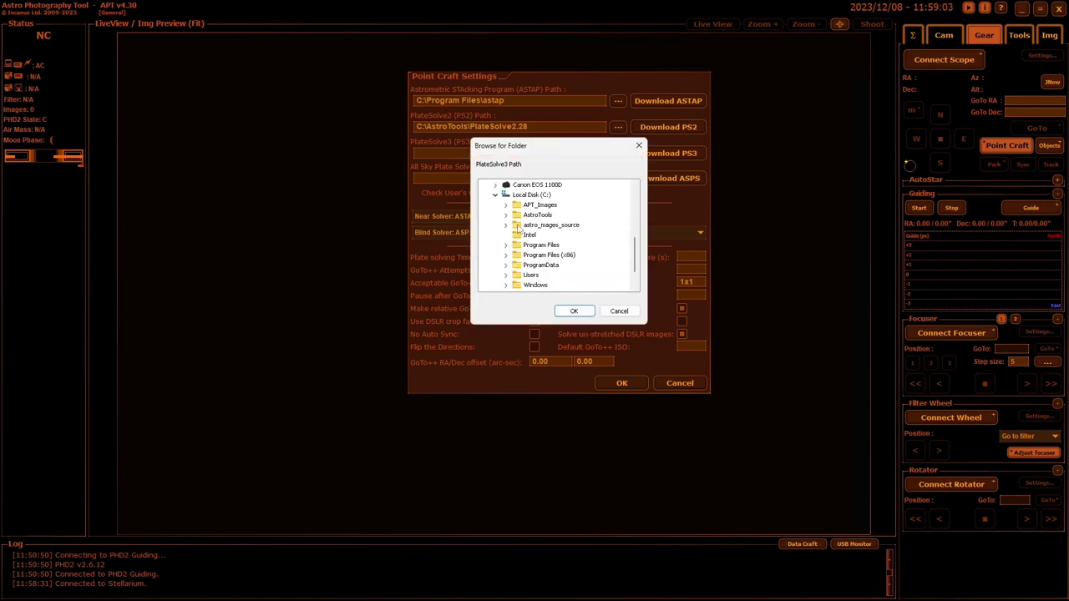
pyautogui.click(505, 214)
pyautogui.click(539, 235)
pyautogui.click(585, 310)
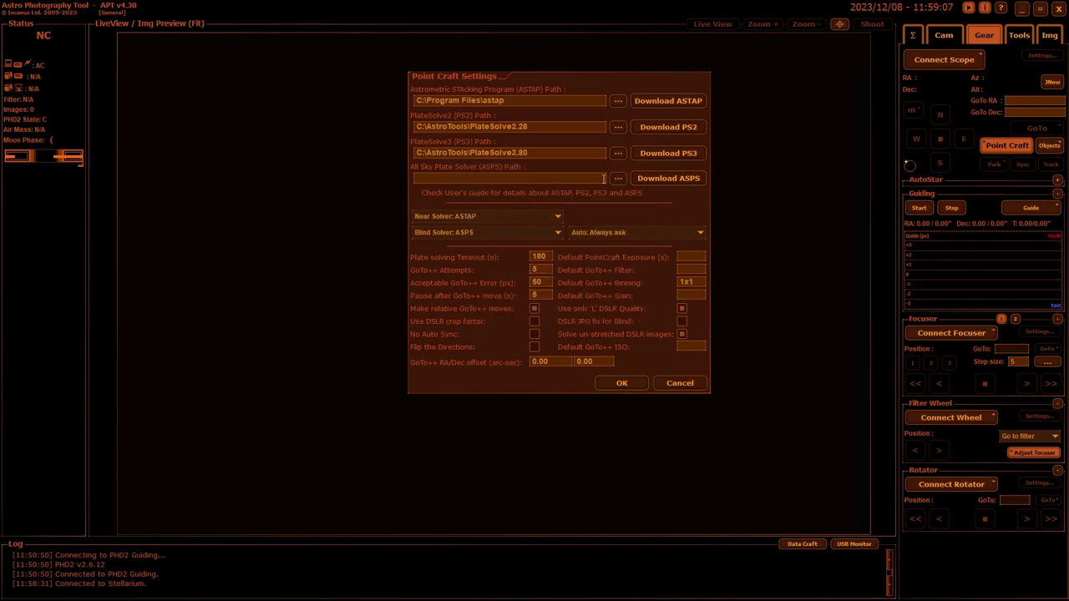
# Set the All Sky Plate Solver path to the folder C:\Program Files (x86)\PlateSolver
pyautogui.click(618, 178)
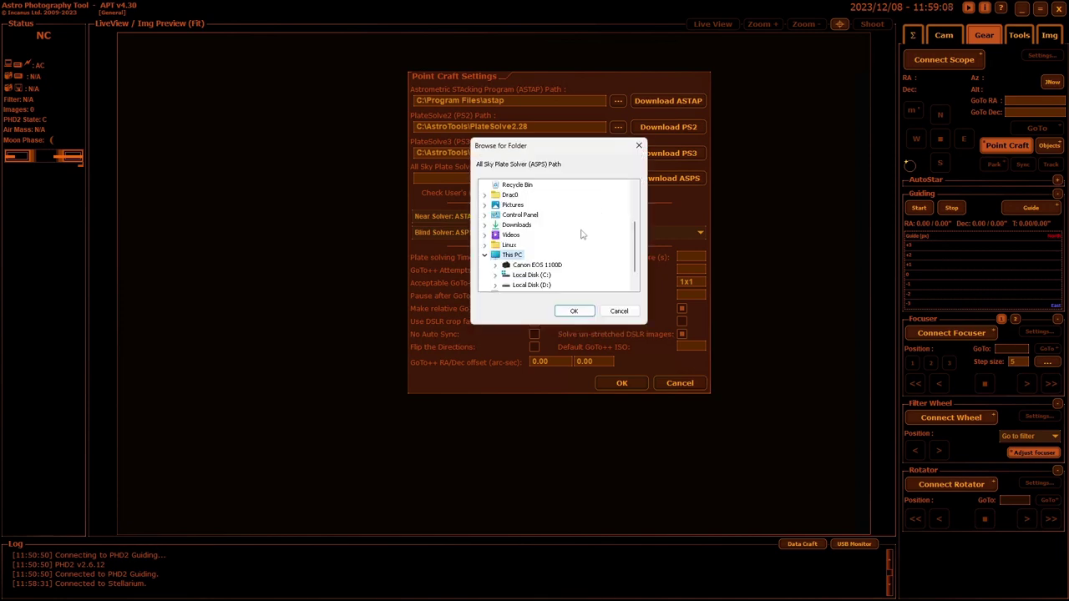
pyautogui.click(496, 274)
pyautogui.scroll(-2, 498, 257)
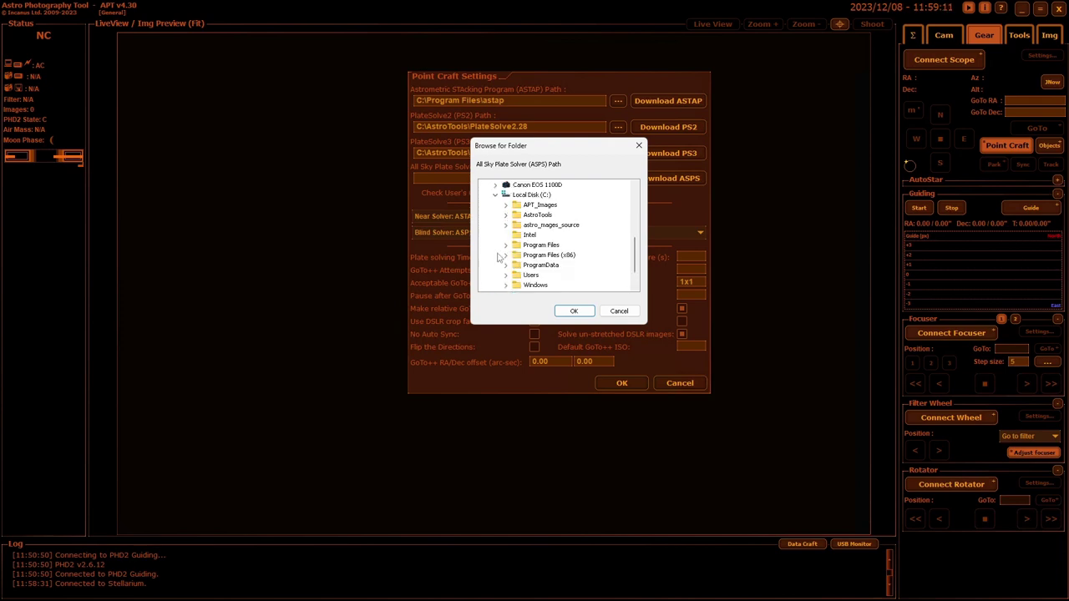
pyautogui.click(505, 256)
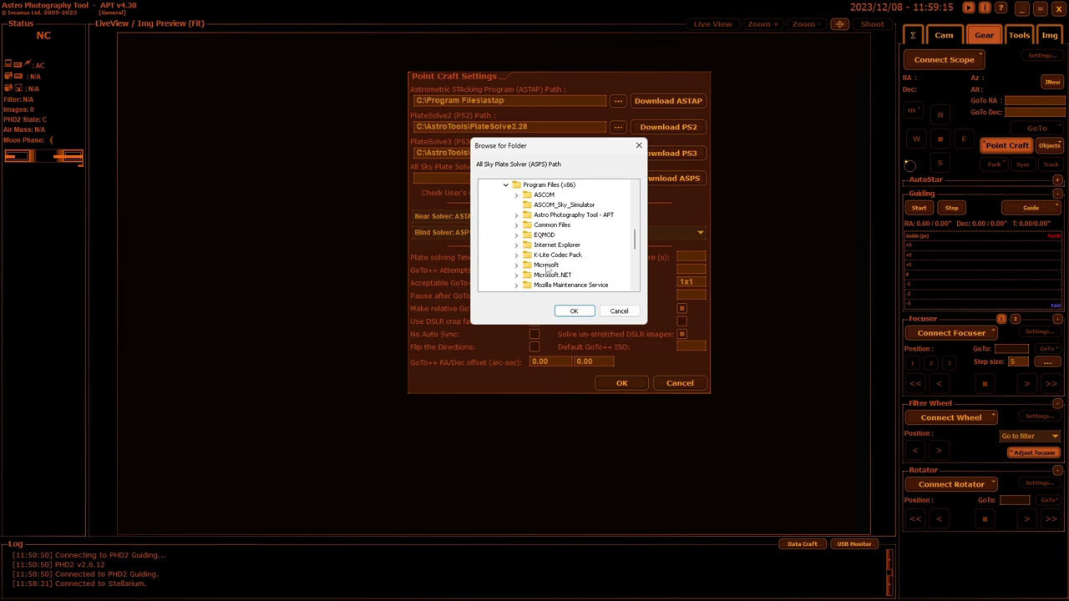
pyautogui.click(635, 287)
pyautogui.scroll(-4, 634, 287)
pyautogui.click(565, 265)
pyautogui.click(574, 311)
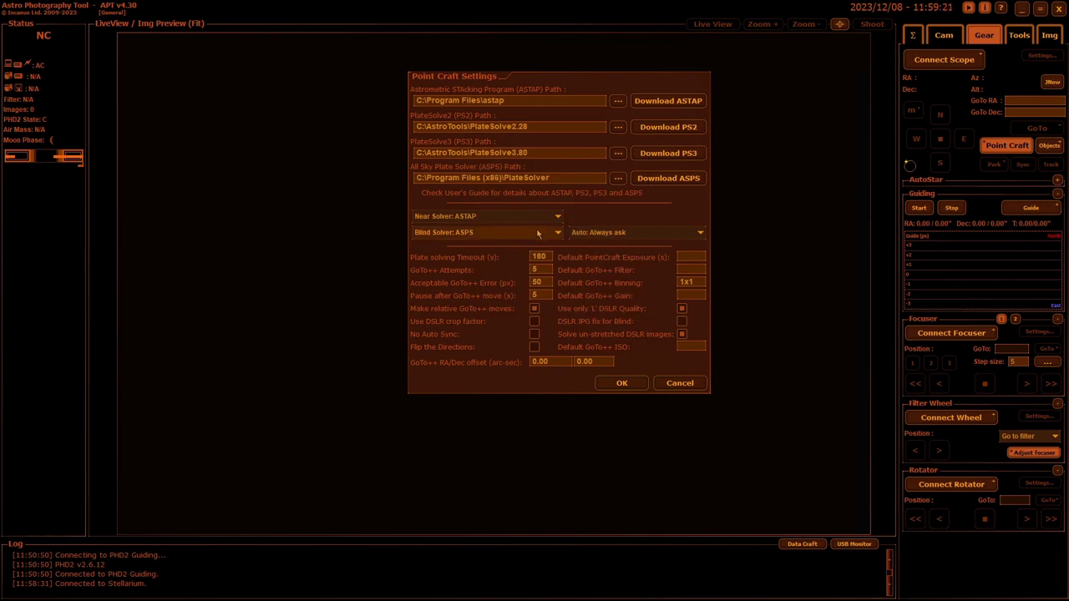
# Set the blind solver to ASTAP and the Auto mode to Always use Near solving
pyautogui.click(537, 234)
pyautogui.click(474, 250)
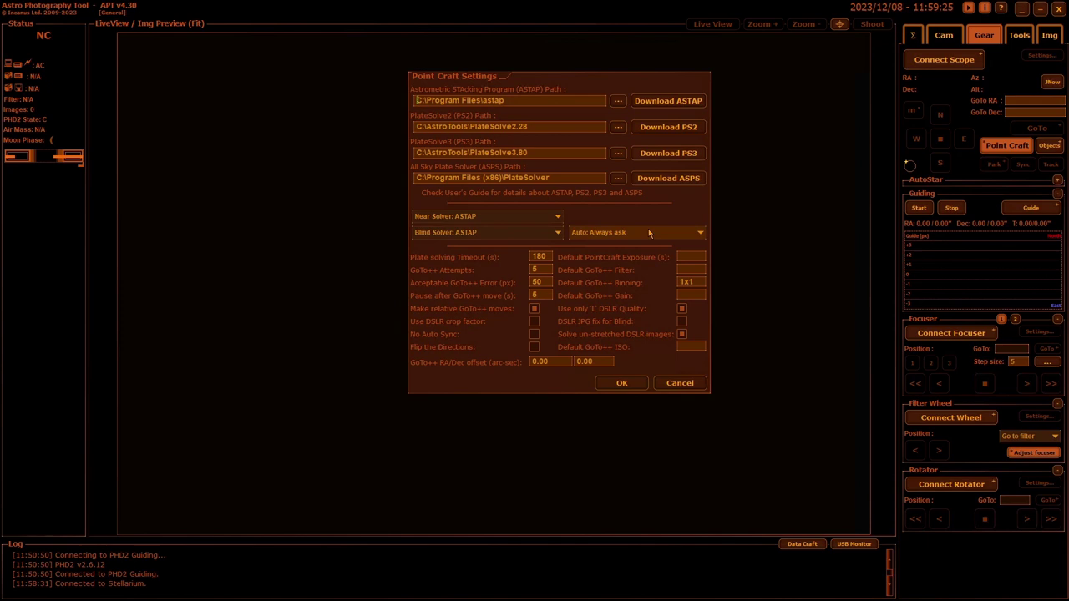
pyautogui.click(701, 233)
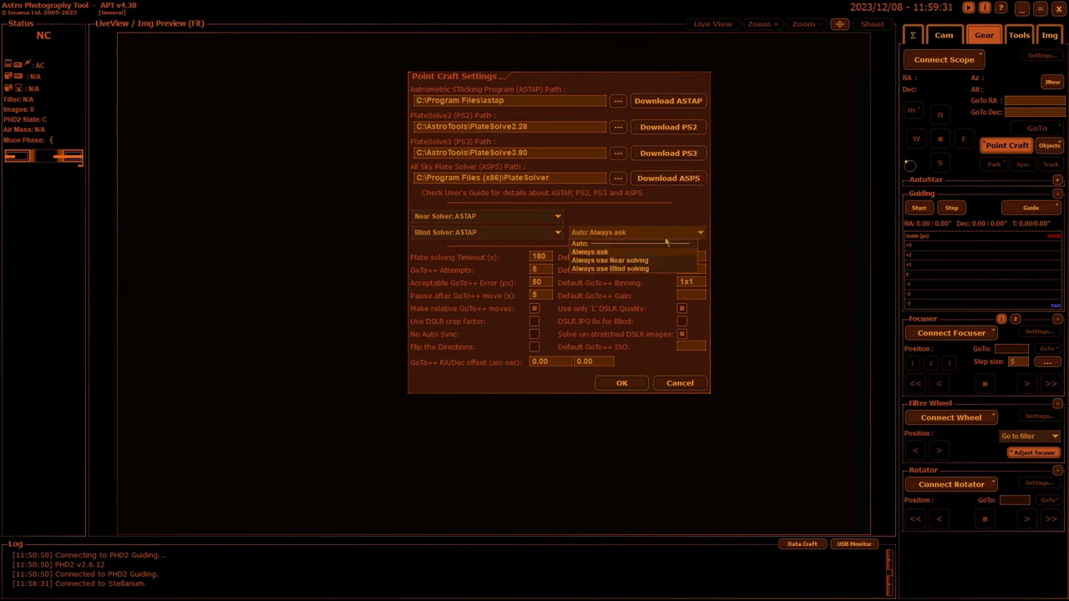
pyautogui.click(635, 260)
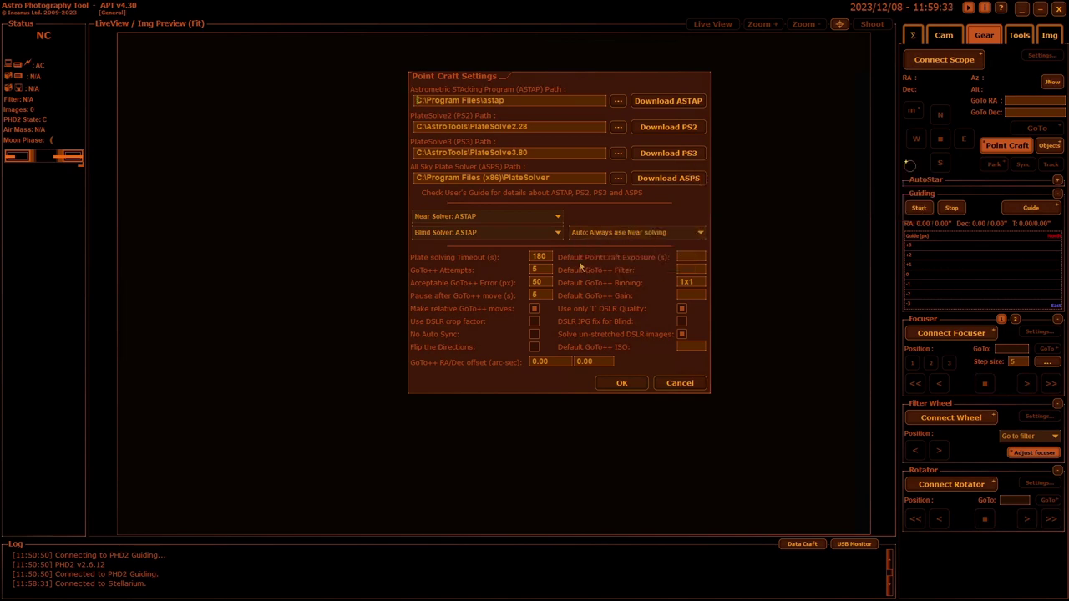
# Set the plate solving timeout to 30 seconds and the acceptable GoTo++ error to 15 px
pyautogui.moveTo(549, 258); pyautogui.dragTo(518, 256)
pyautogui.write('30')
pyautogui.moveTo(542, 284); pyautogui.dragTo(509, 283)
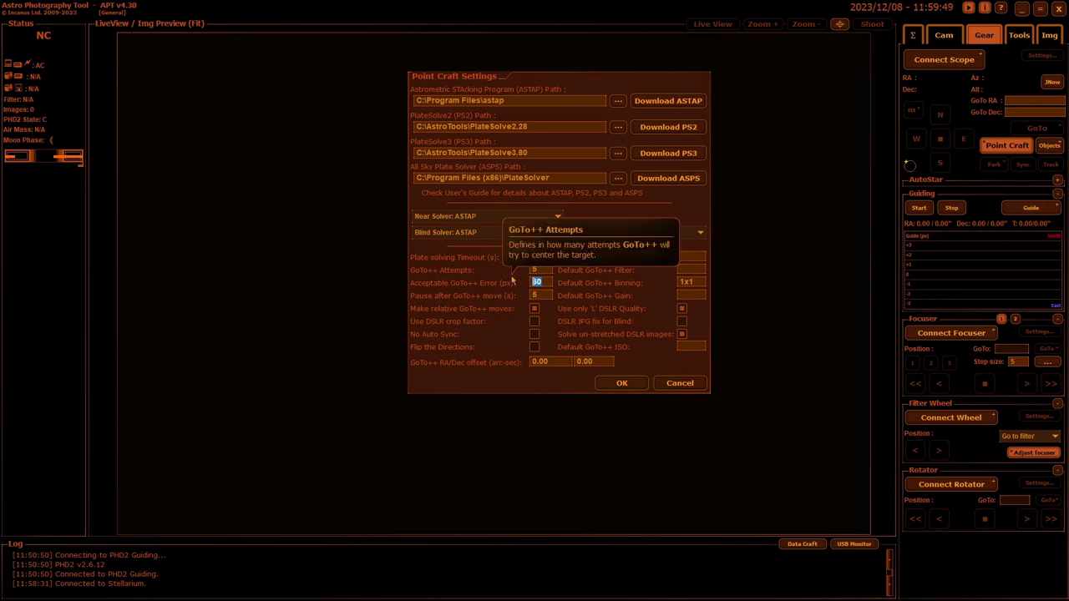
pyautogui.write('15')
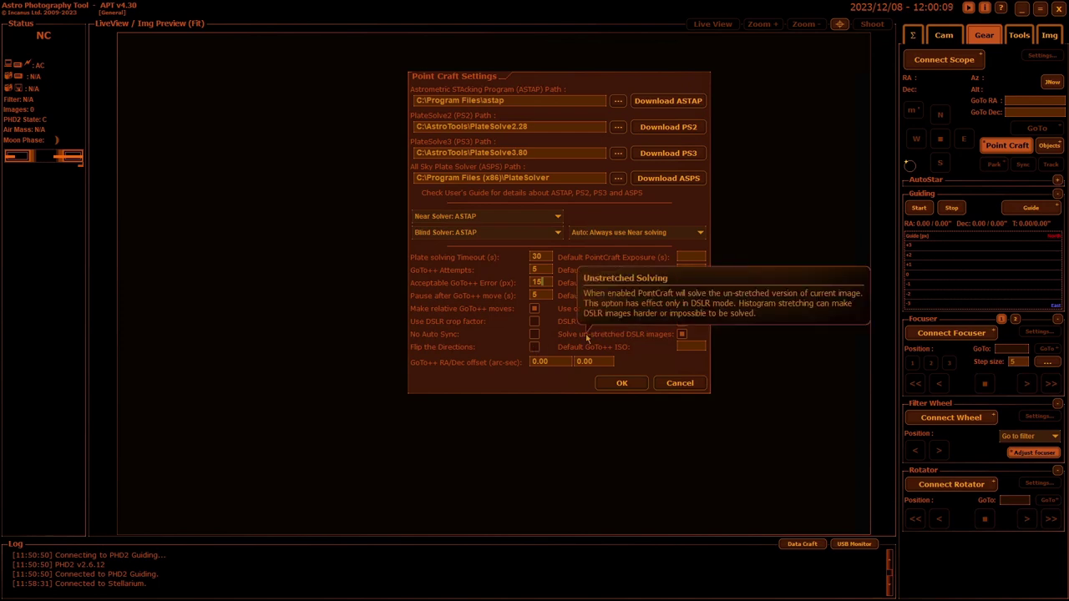
# Set the default PointCraft exposure to 5 s and the default GoTo++ filter to 1
pyautogui.moveTo(591, 87); pyautogui.dragTo(470, 89)
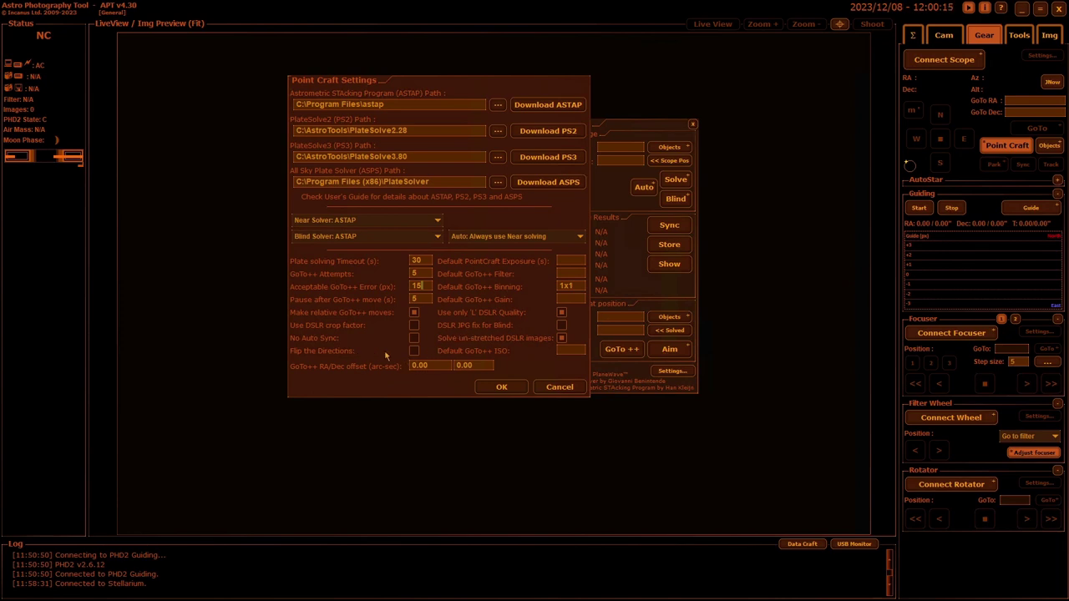
pyautogui.click(565, 261)
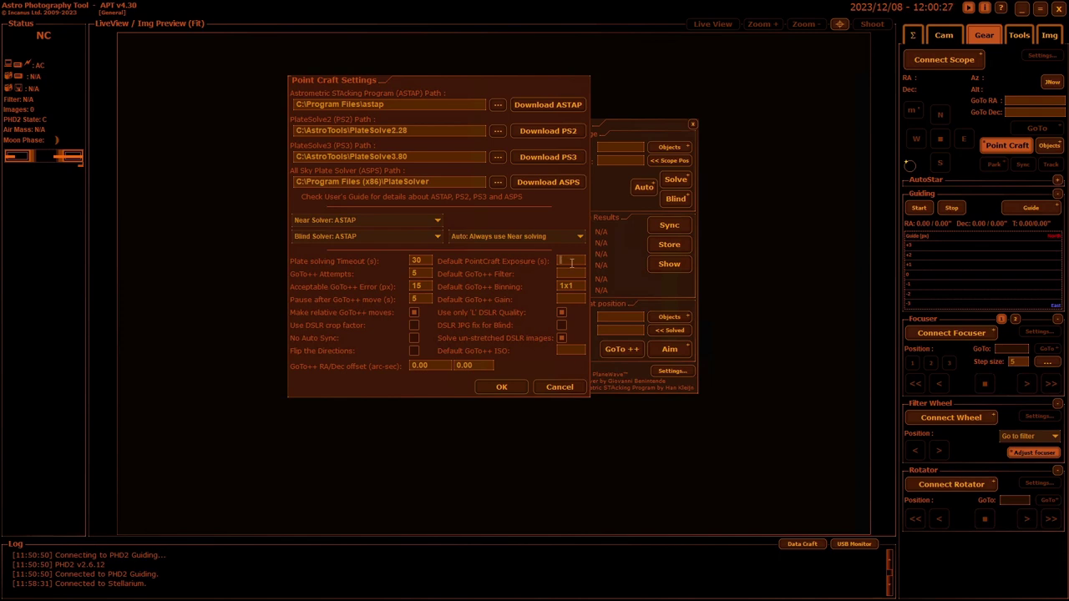
pyautogui.write('5')
pyautogui.moveTo(571, 262); pyautogui.dragTo(549, 262)
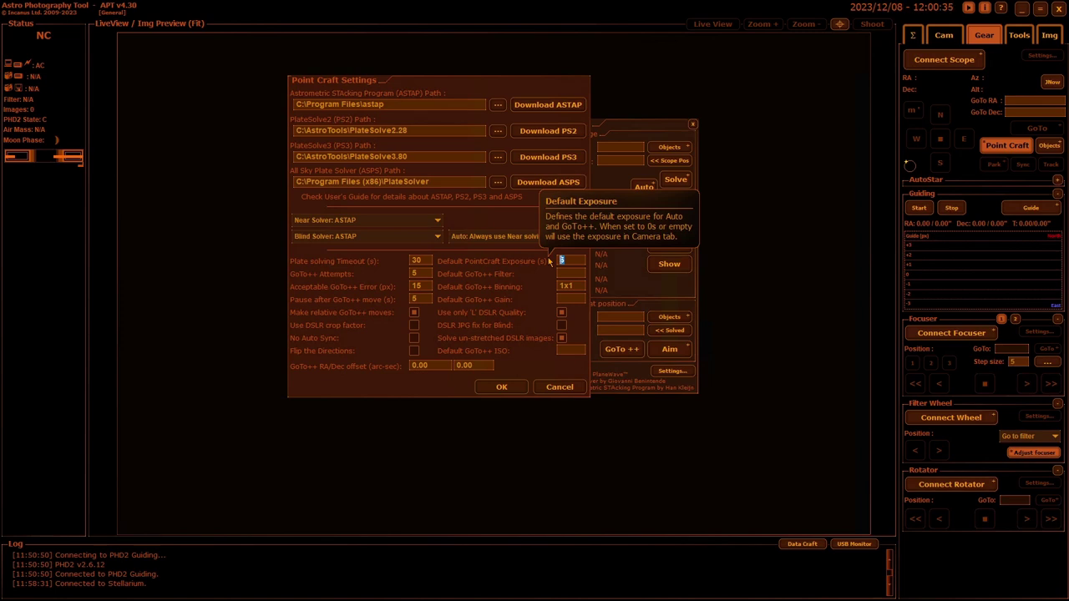
pyautogui.click(571, 273)
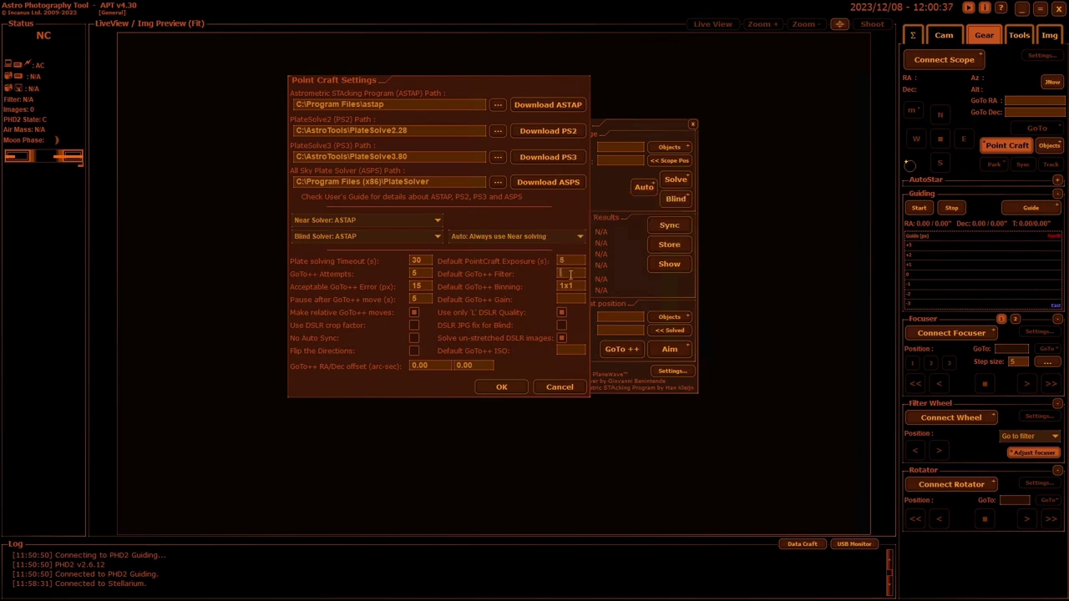
pyautogui.write('1')
# Set the default GoTo++ binning to 4x4, gain to 120 and ISO to 6400, save the settings, and close Point Craft
pyautogui.doubleClick(578, 286)
pyautogui.write('2')
pyautogui.press('BackSpace')
pyautogui.write('4x4')
pyautogui.write('120')
pyautogui.write('6400')
pyautogui.click(503, 387)
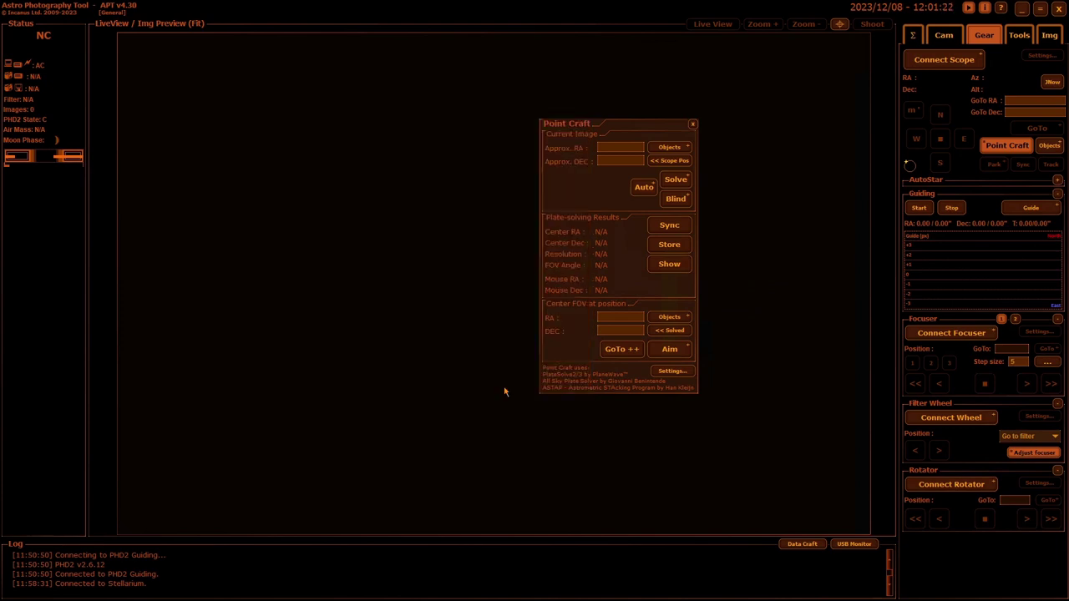
pyautogui.click(693, 125)
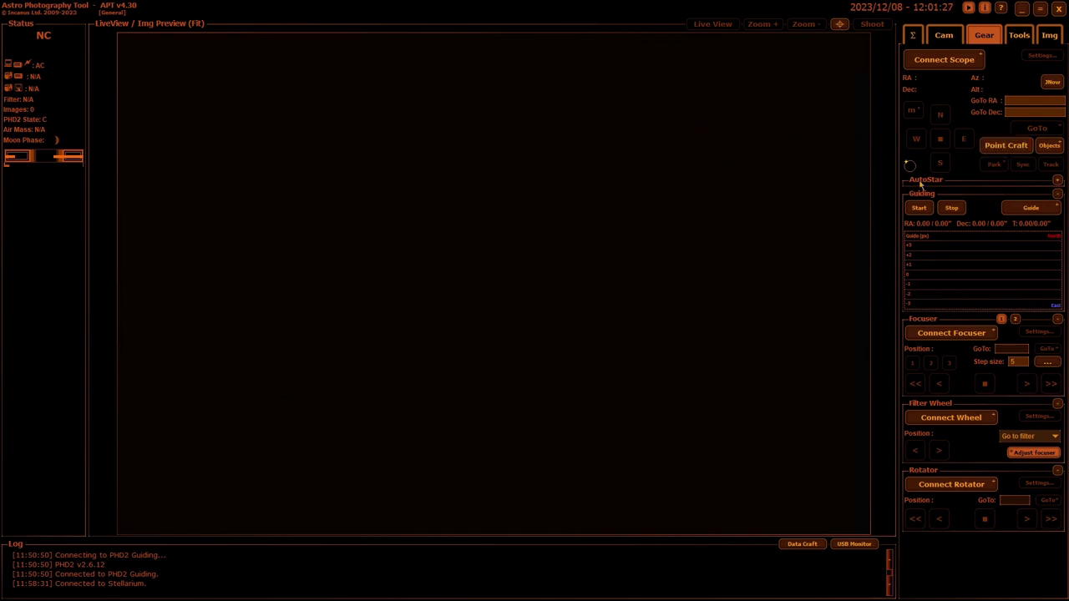
# In the Objects Browser, filter deep-sky objects to altitude 10+ and show the extended lists for both deep-sky objects and stars
pyautogui.click(1050, 146)
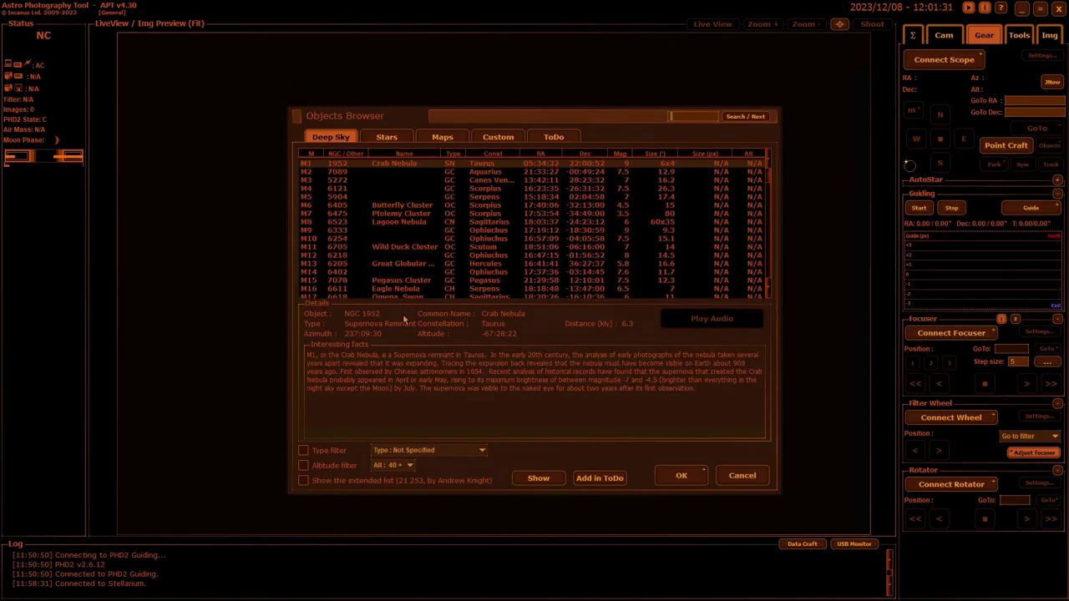
pyautogui.click(303, 466)
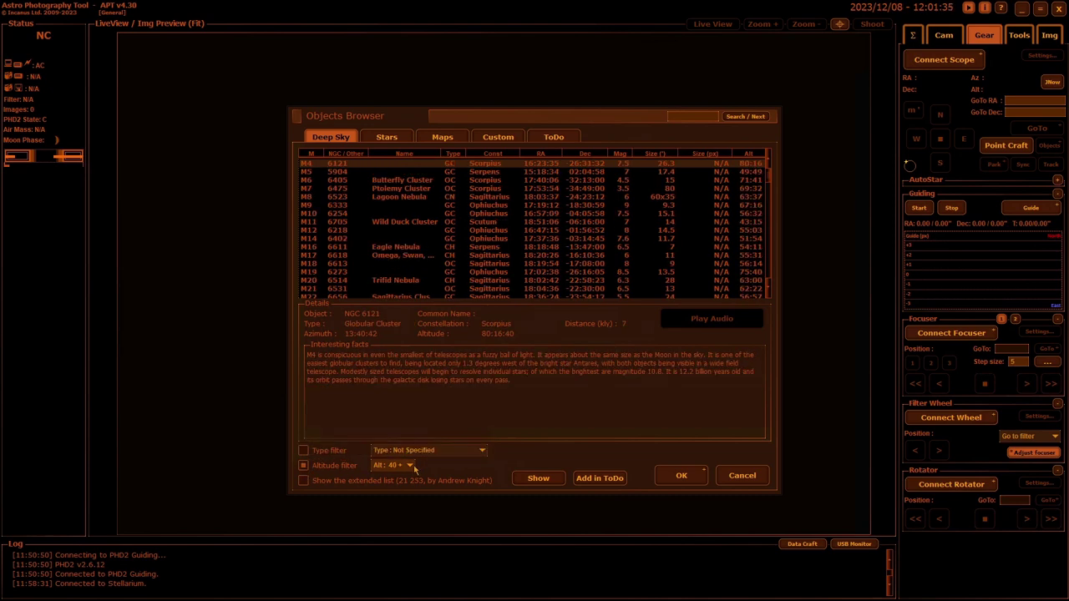
pyautogui.click(394, 465)
pyautogui.click(381, 492)
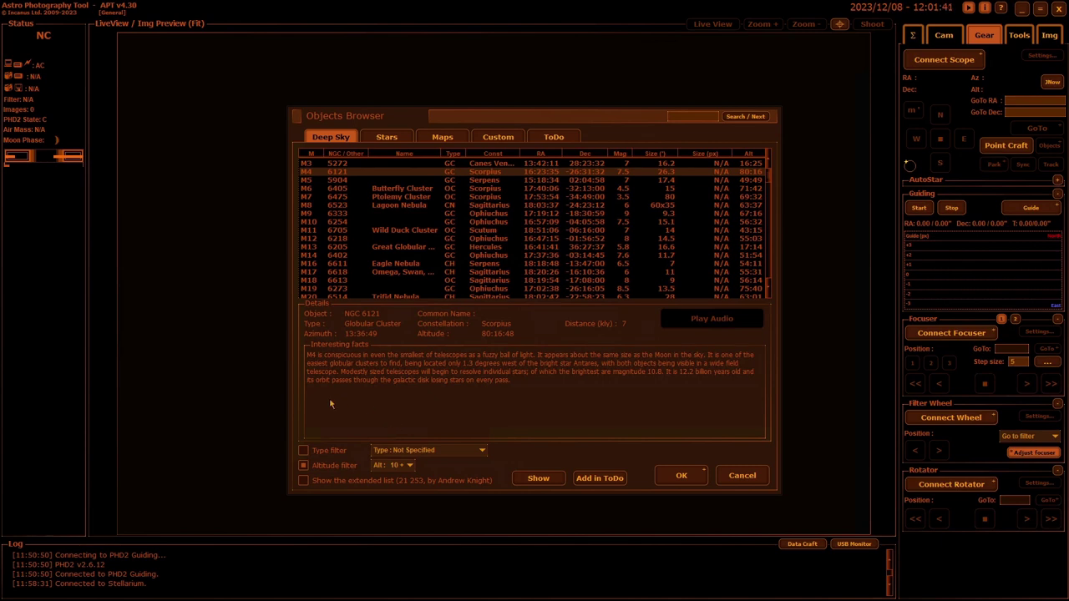
pyautogui.click(303, 481)
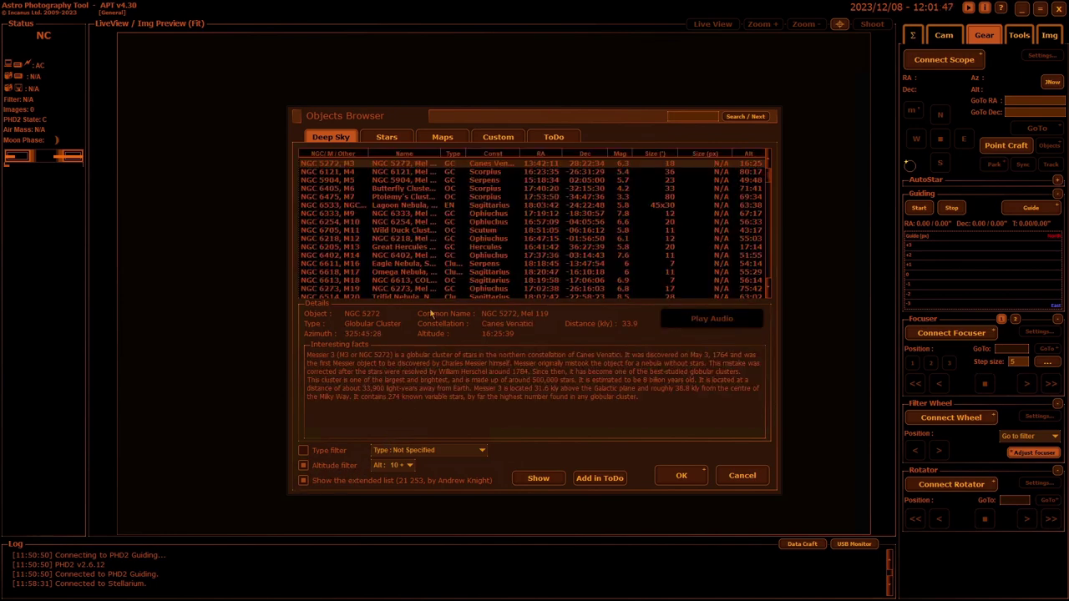
pyautogui.click(385, 138)
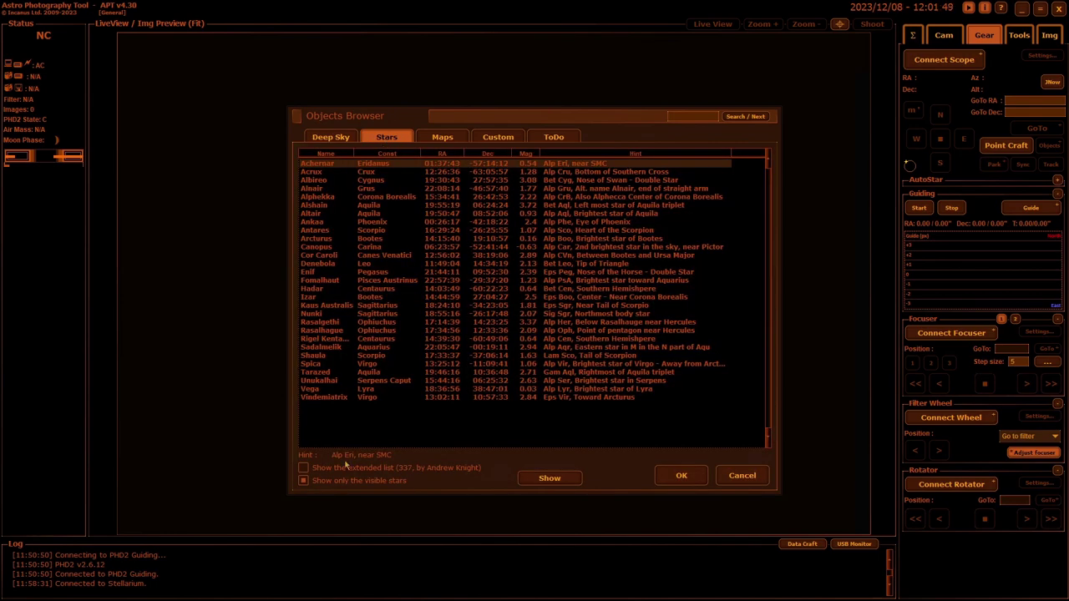
pyautogui.click(303, 469)
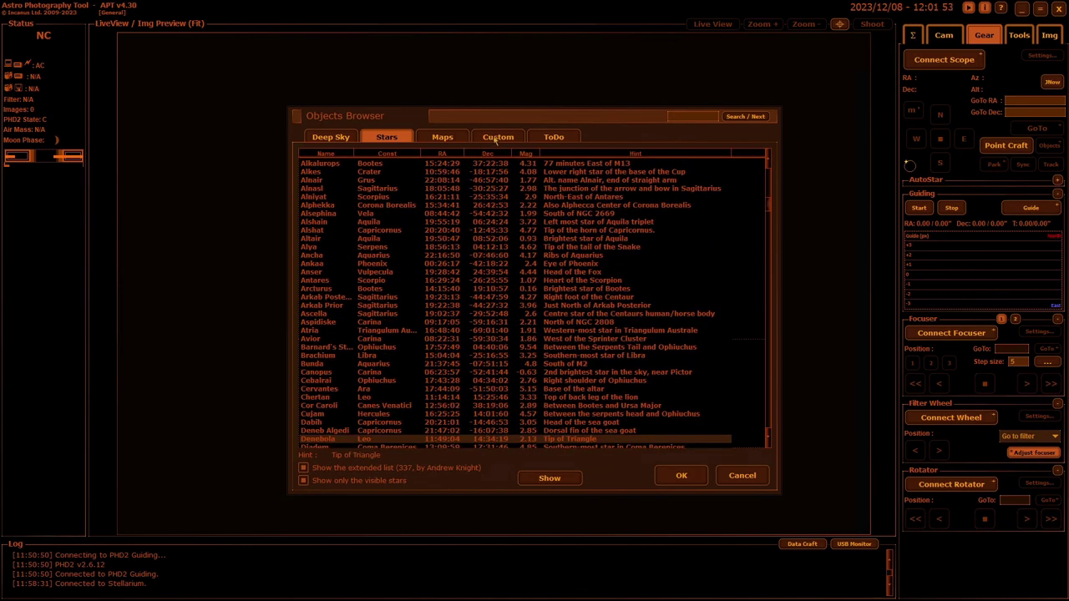
# Enable the altitude filter at 10+ for the Custom and ToDo object lists and accept the Objects Browser changes
pyautogui.click(464, 139)
pyautogui.click(491, 138)
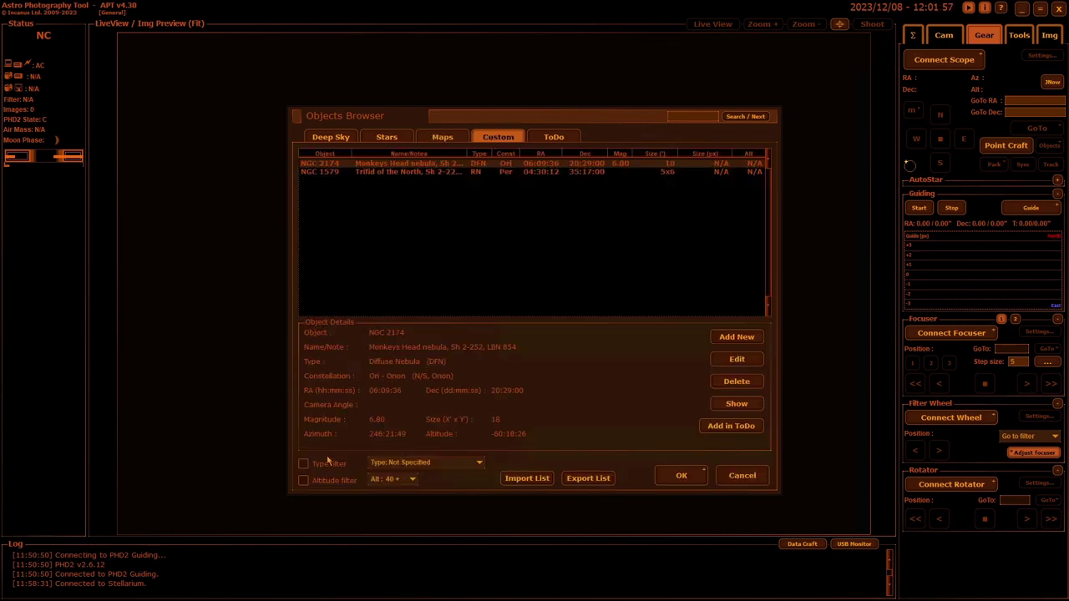
pyautogui.click(304, 481)
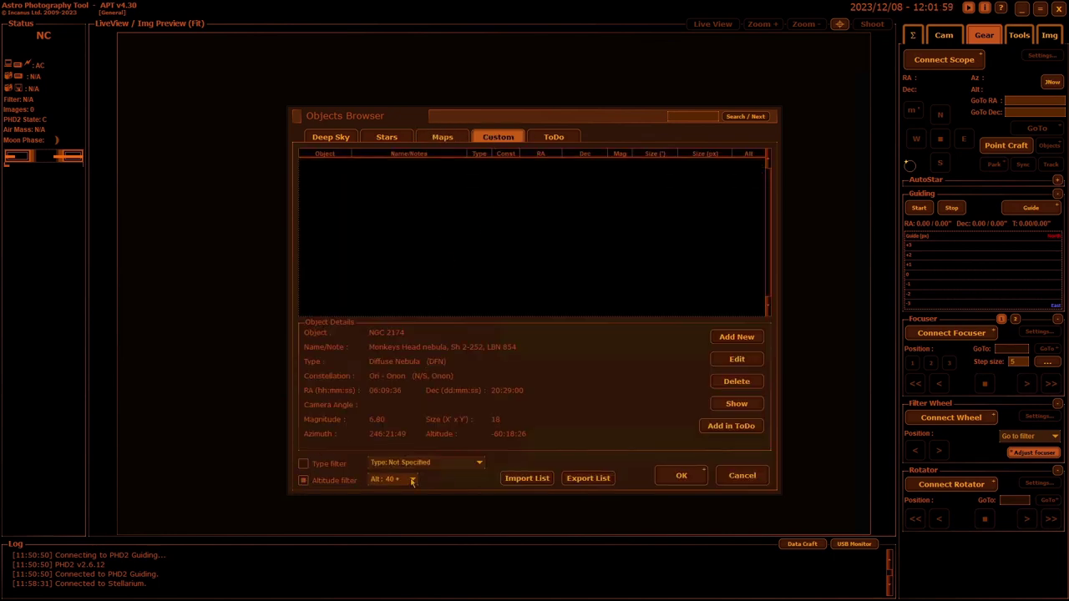
pyautogui.click(412, 480)
pyautogui.click(393, 507)
pyautogui.click(564, 139)
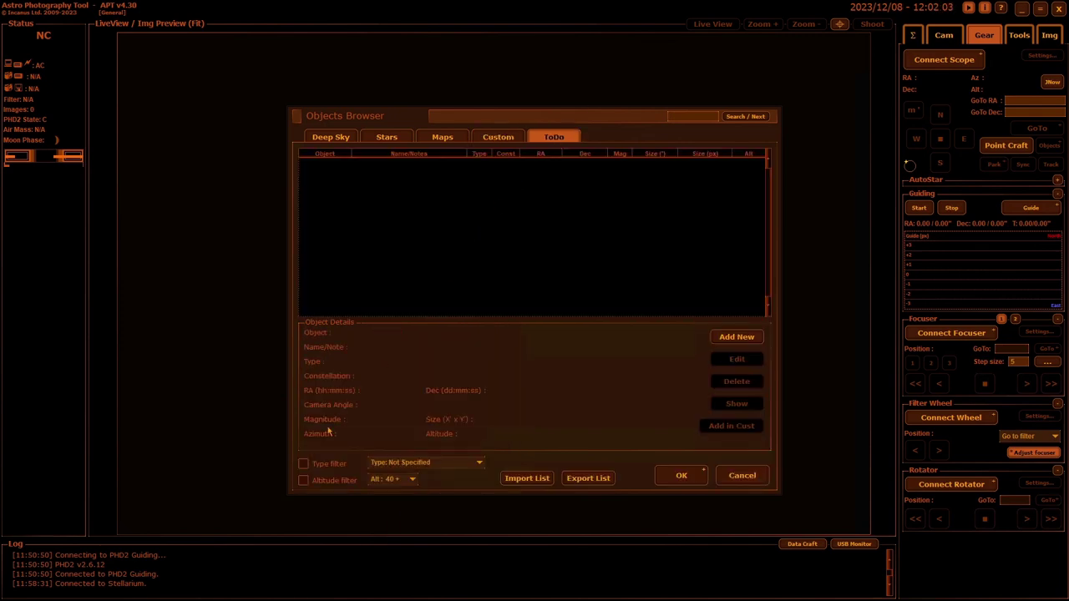
pyautogui.click(304, 480)
pyautogui.click(412, 481)
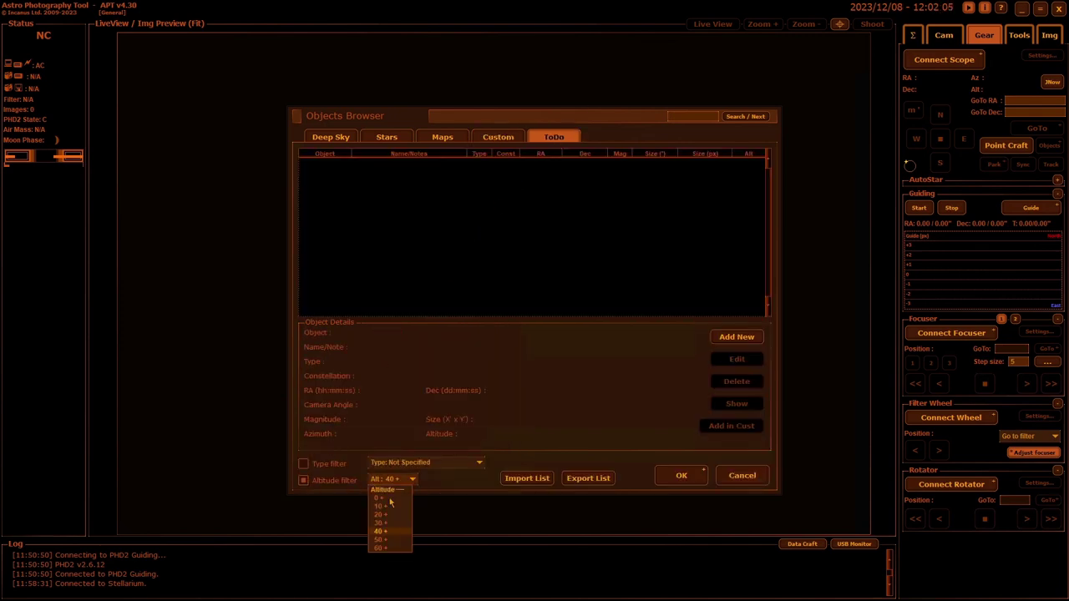
pyautogui.click(390, 507)
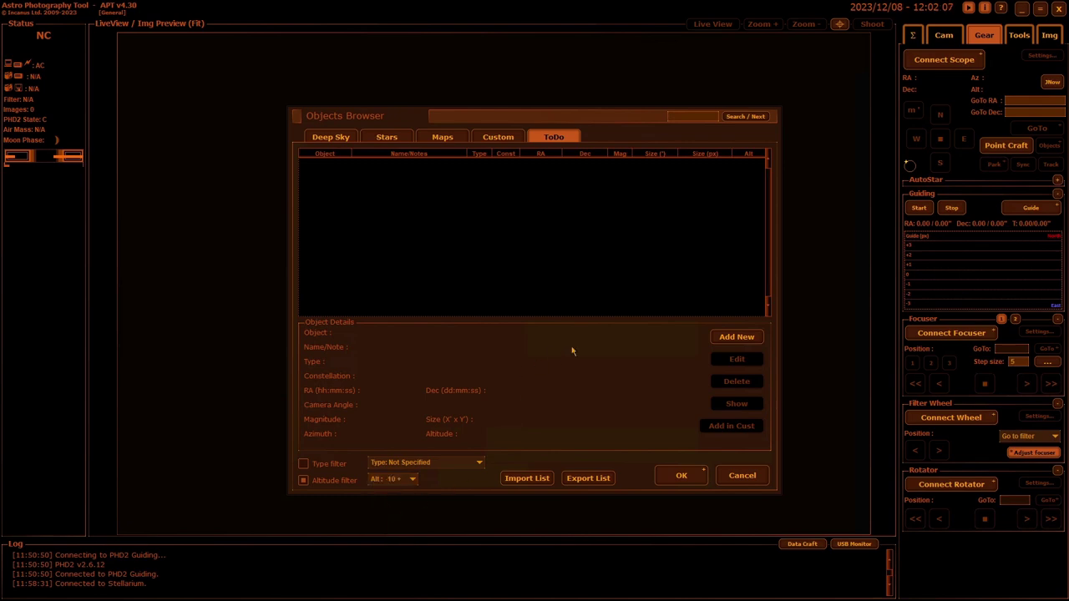
pyautogui.click(679, 481)
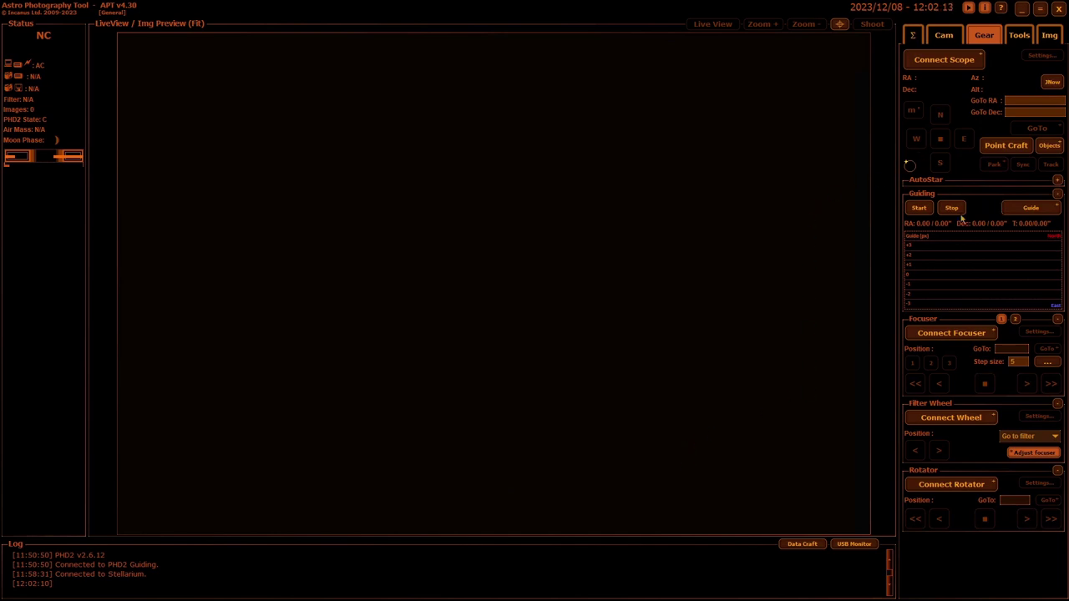
# In the guiding settings, turn auto dithering on and set the dithering distance to 3
pyautogui.moveTo(1029, 211)
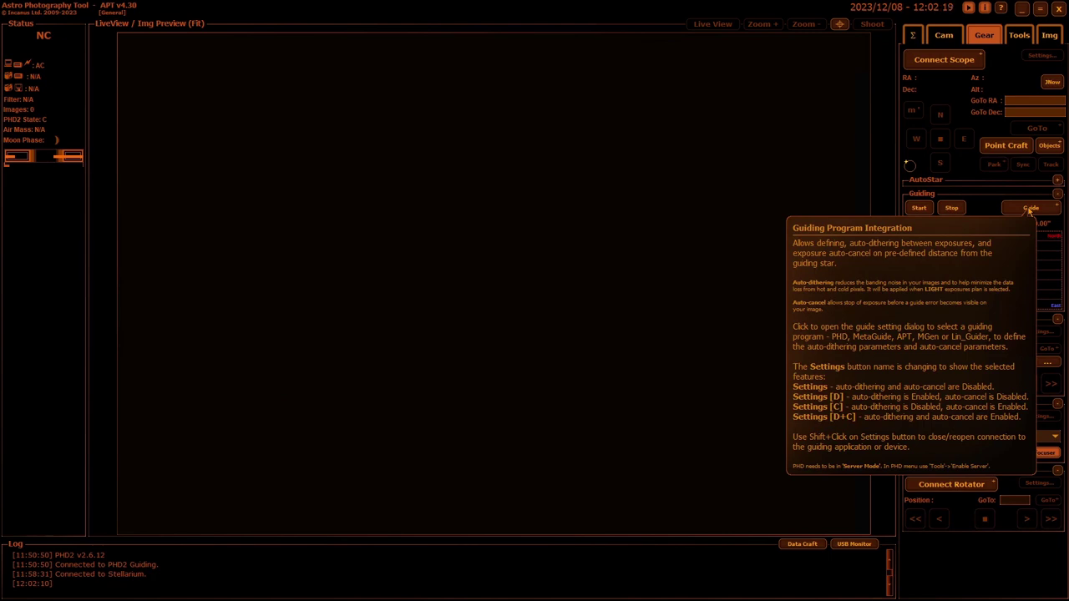
pyautogui.click(1029, 209)
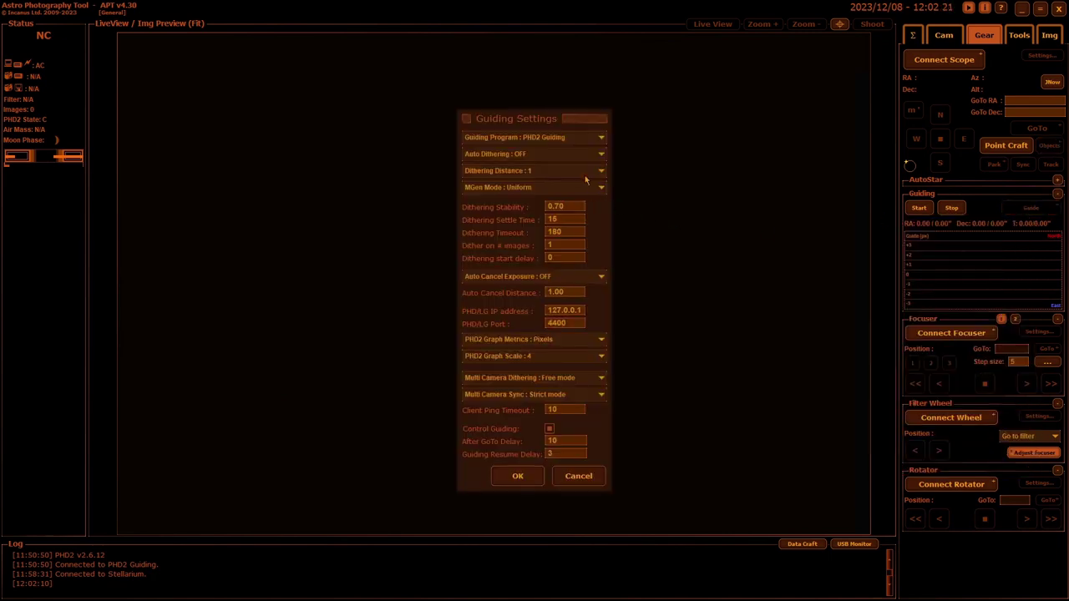
pyautogui.moveTo(583, 177)
pyautogui.click(599, 159)
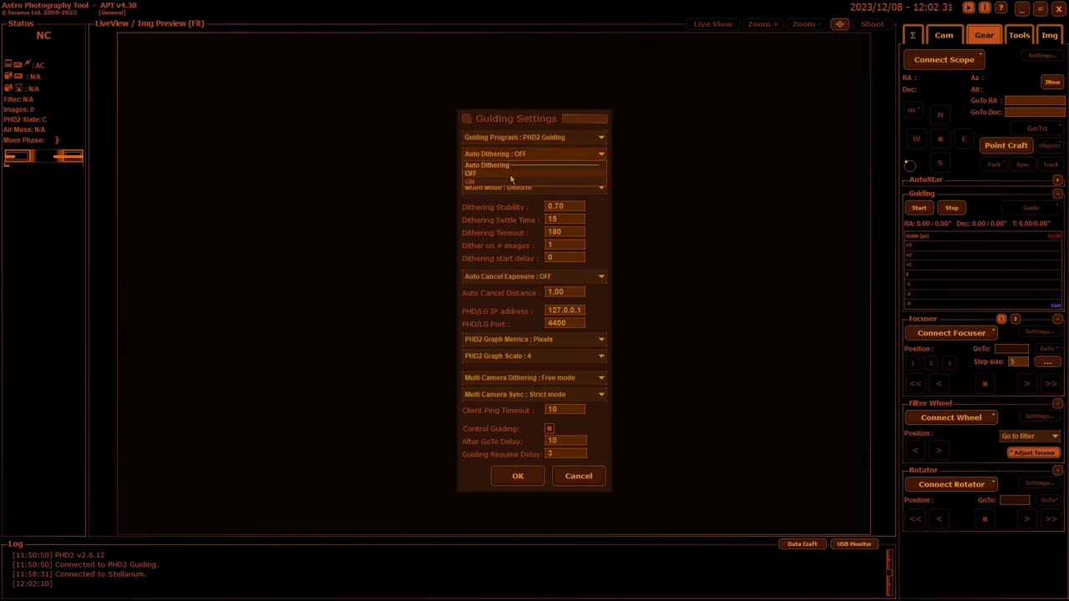
pyautogui.click(501, 183)
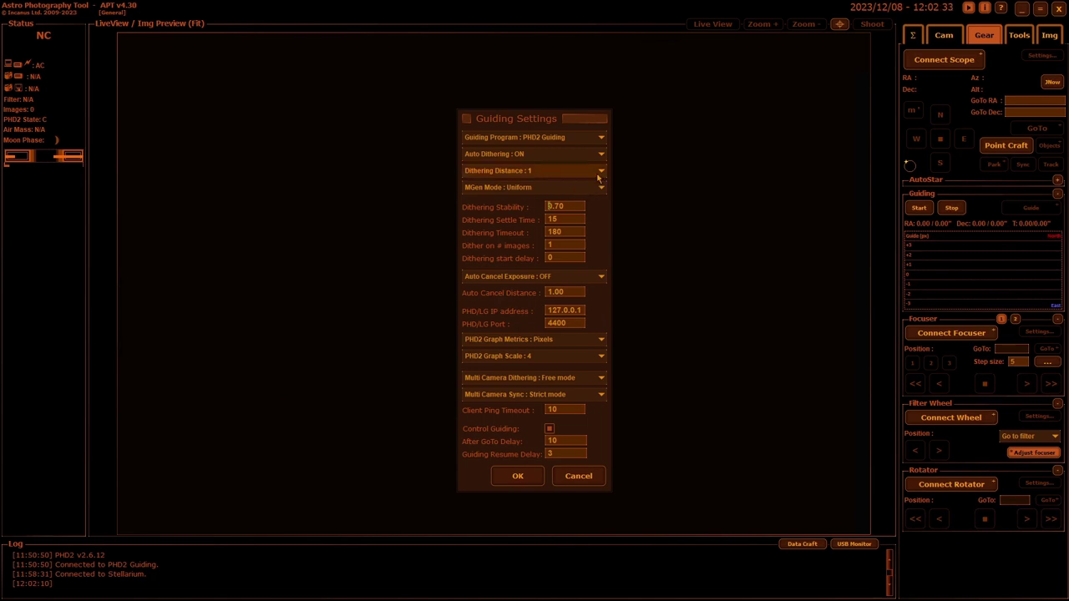
pyautogui.click(596, 171)
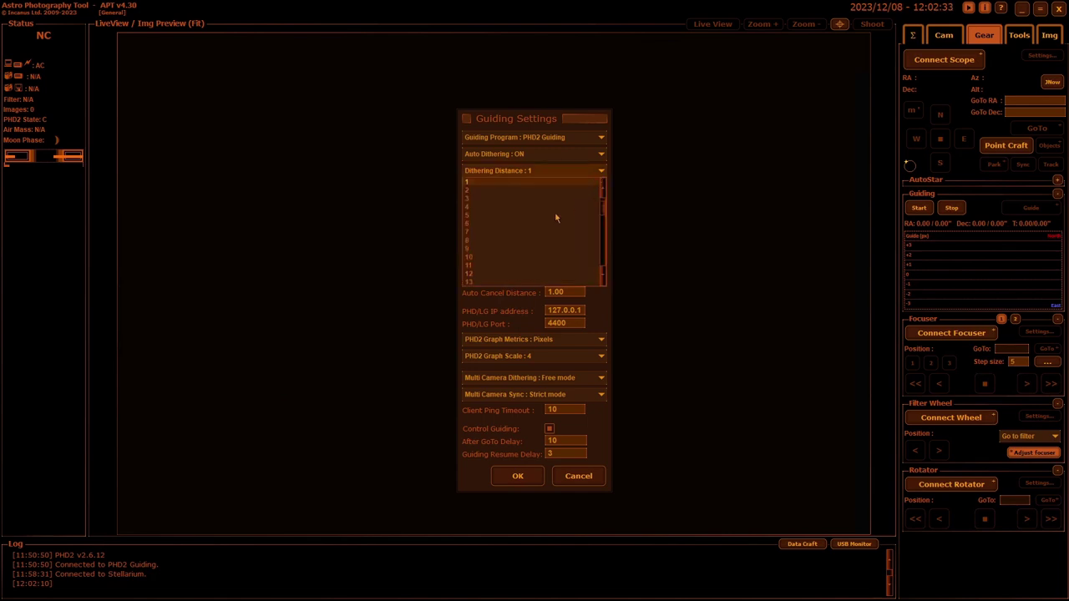
pyautogui.click(466, 199)
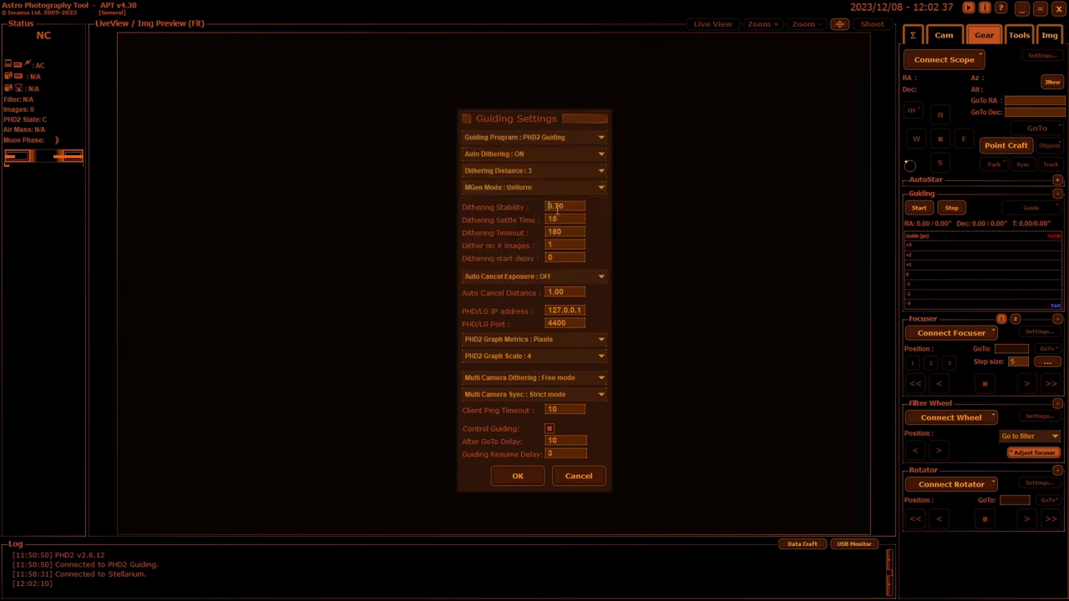
# Set the dithering stability to 1.0 and the dithering timeout to 30
pyautogui.moveTo(560, 207); pyautogui.dragTo(540, 208)
pyautogui.write('1.0')
pyautogui.doubleClick(566, 232)
pyautogui.write('30')
# Set the PHD2 graph metrics to Arc-Sec and the after-GoTo delay to 7, and save the guiding settings
pyautogui.click(602, 341)
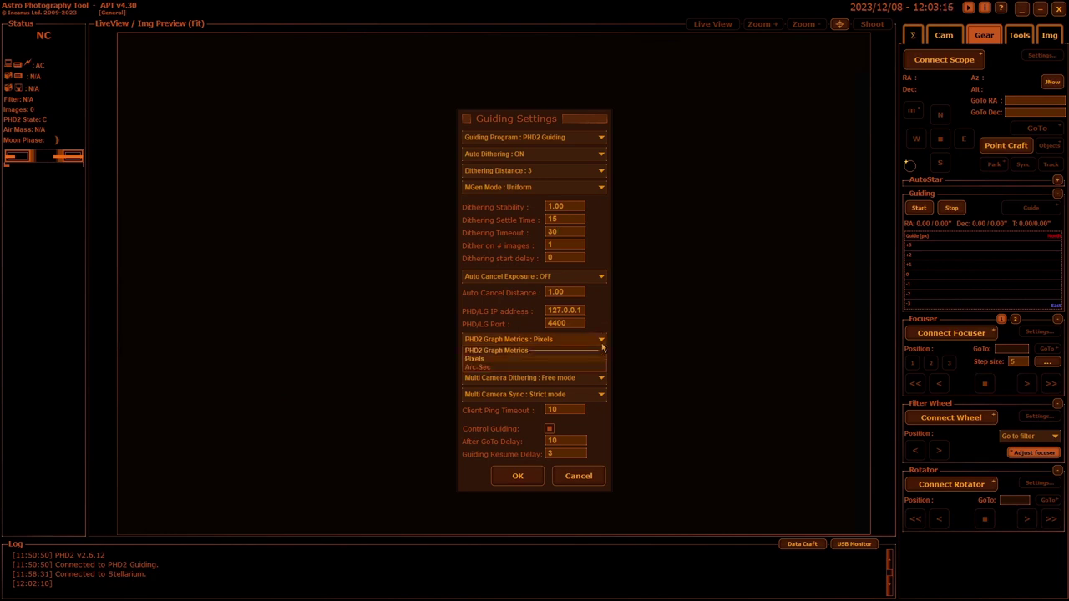
pyautogui.click(511, 367)
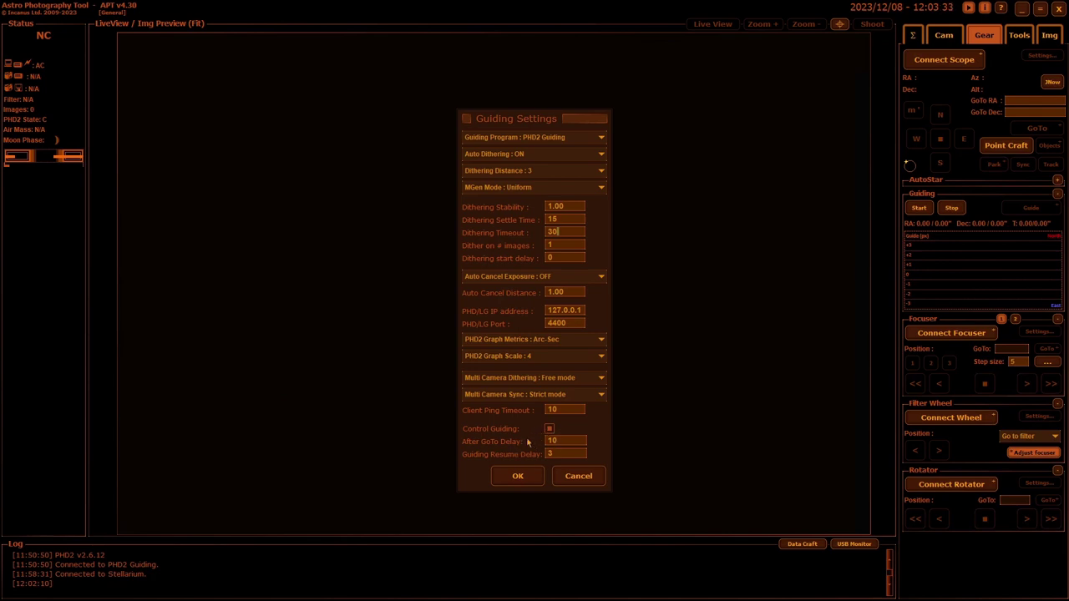
pyautogui.doubleClick(560, 443)
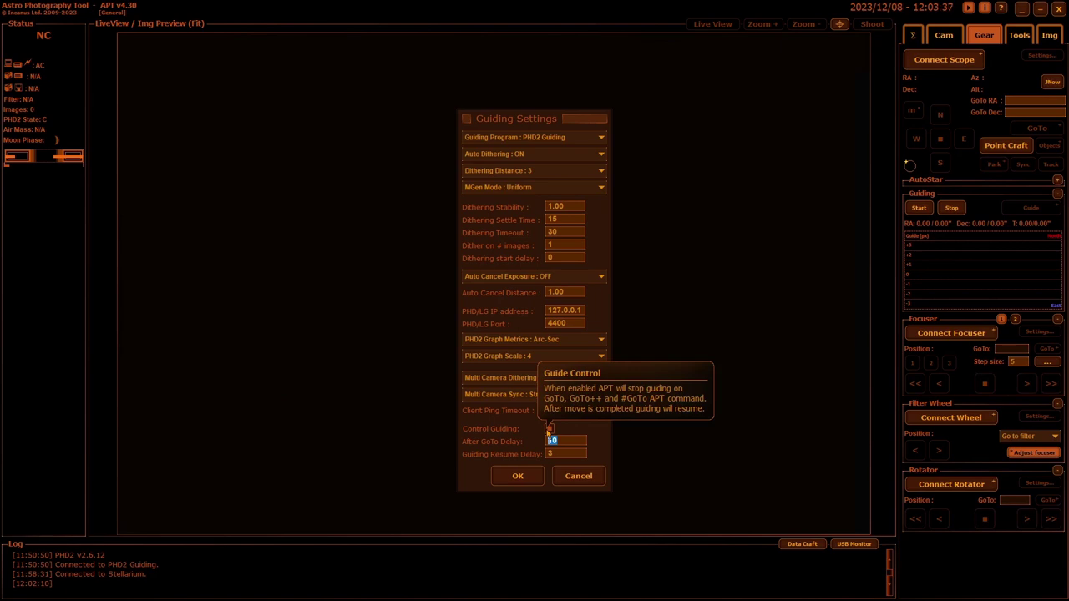
pyautogui.write('7')
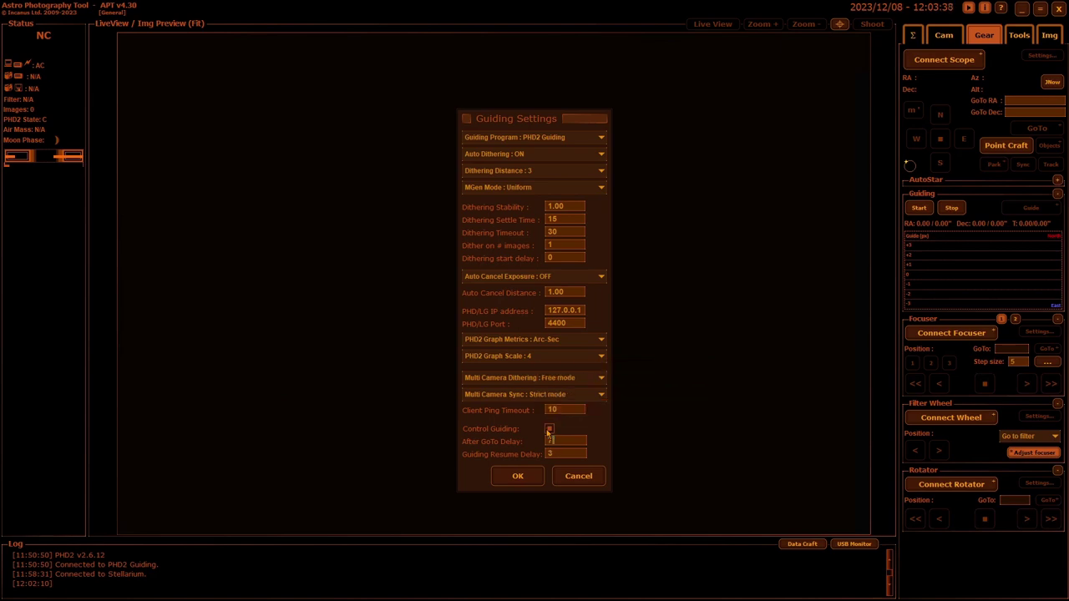
pyautogui.click(525, 479)
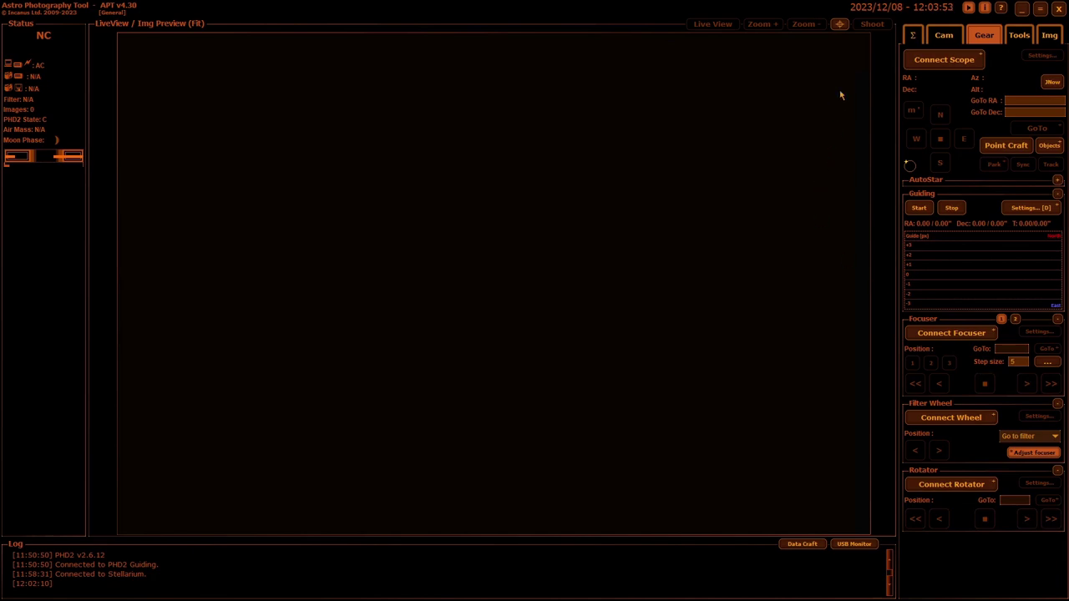
# Review the flats device and GPS receiver options in Extra Devices Control
pyautogui.click(1020, 37)
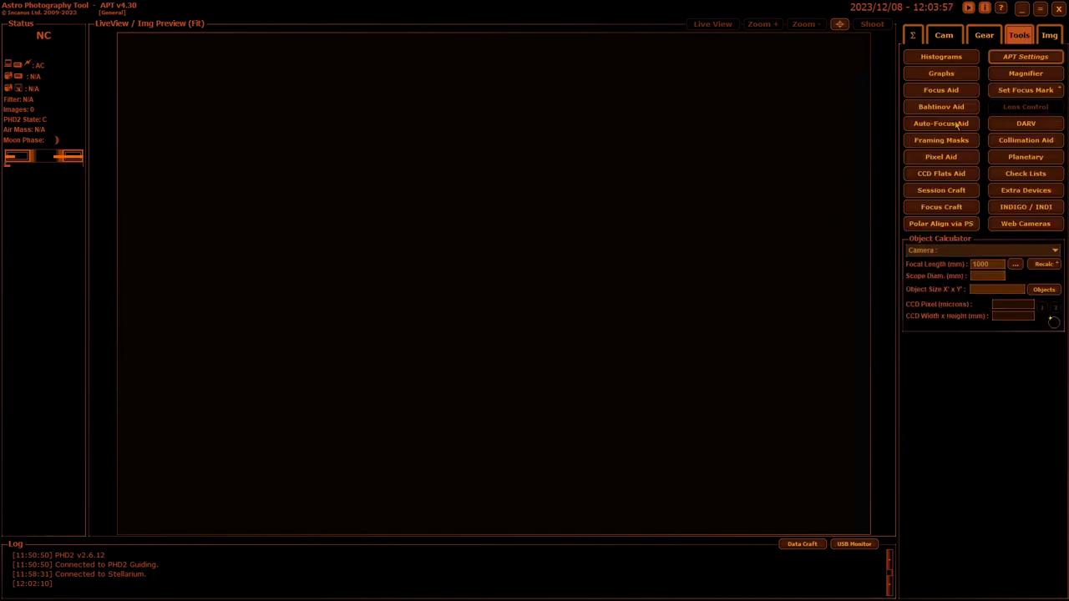
pyautogui.click(1023, 192)
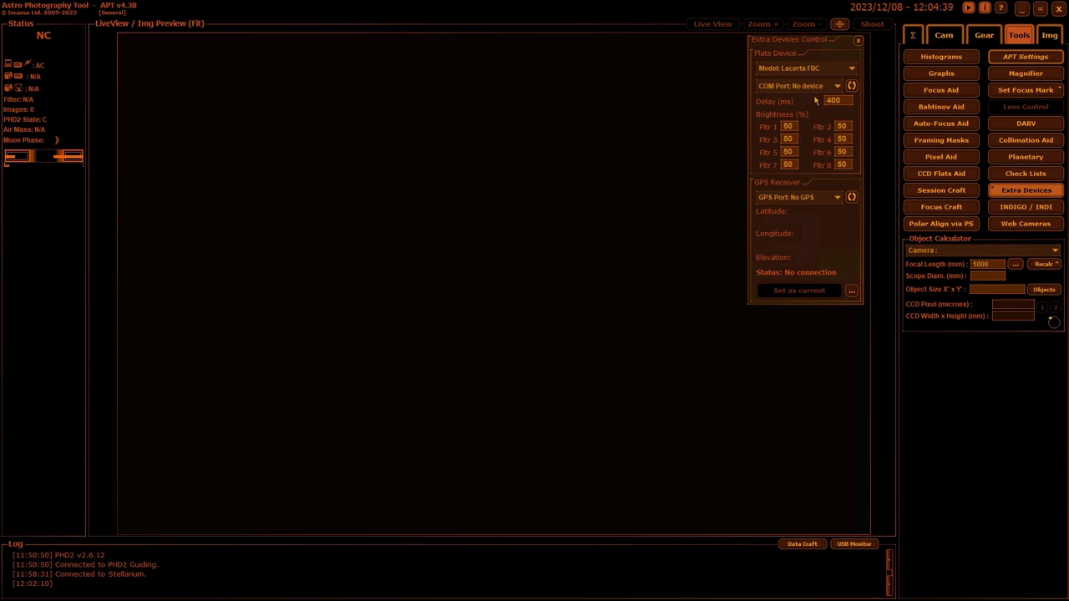
pyautogui.click(859, 42)
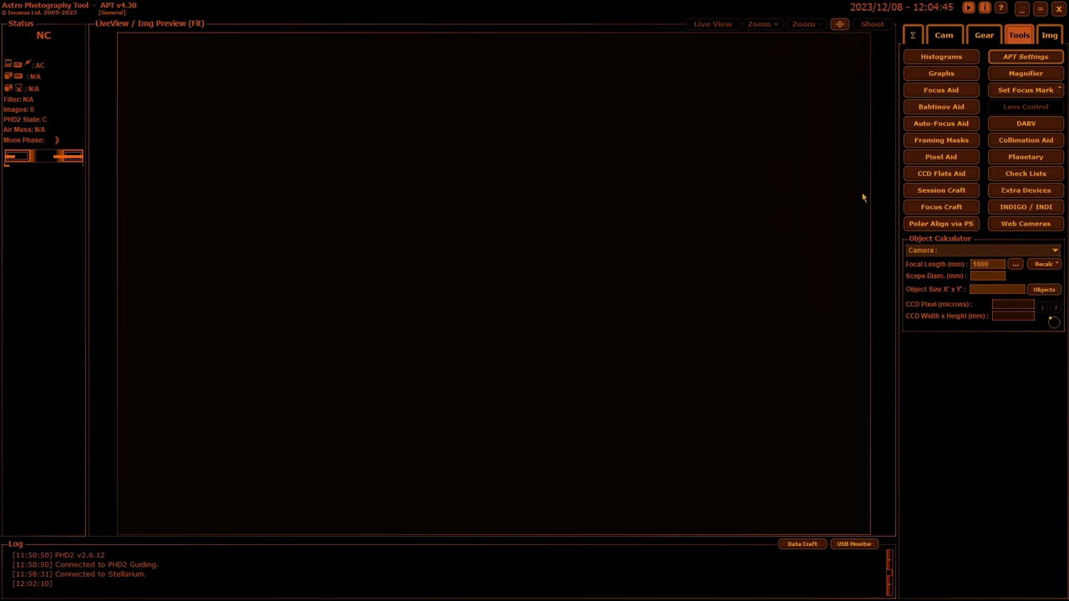
# In Session Craft's meridian flip settings, set the flip moment to -12.0 minutes and the flip move delay to 2.0 minutes
pyautogui.click(941, 191)
pyautogui.moveTo(681, 203); pyautogui.dragTo(589, 110)
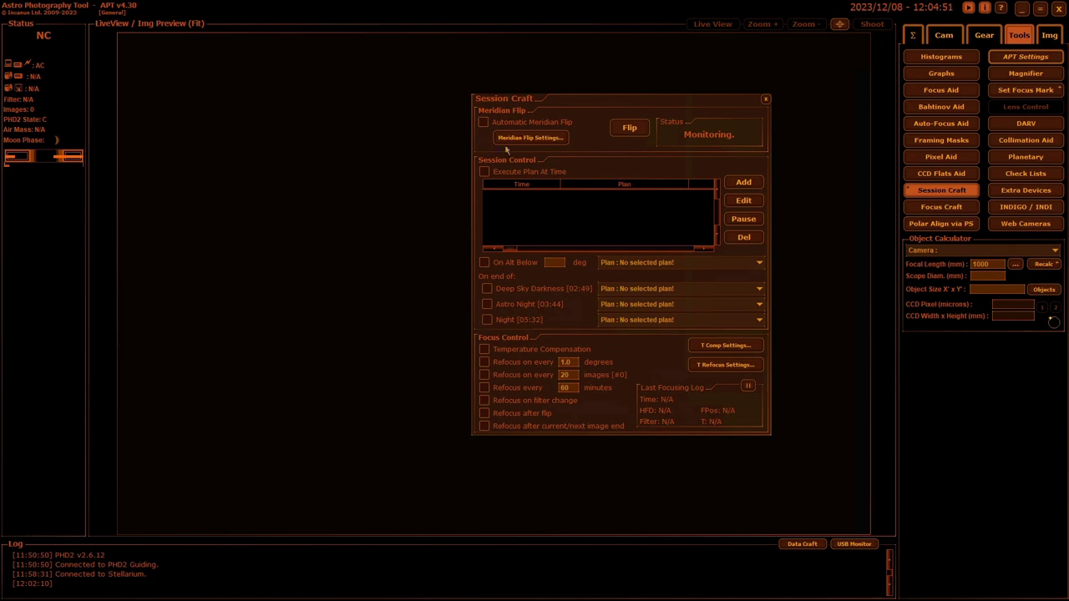
pyautogui.click(532, 138)
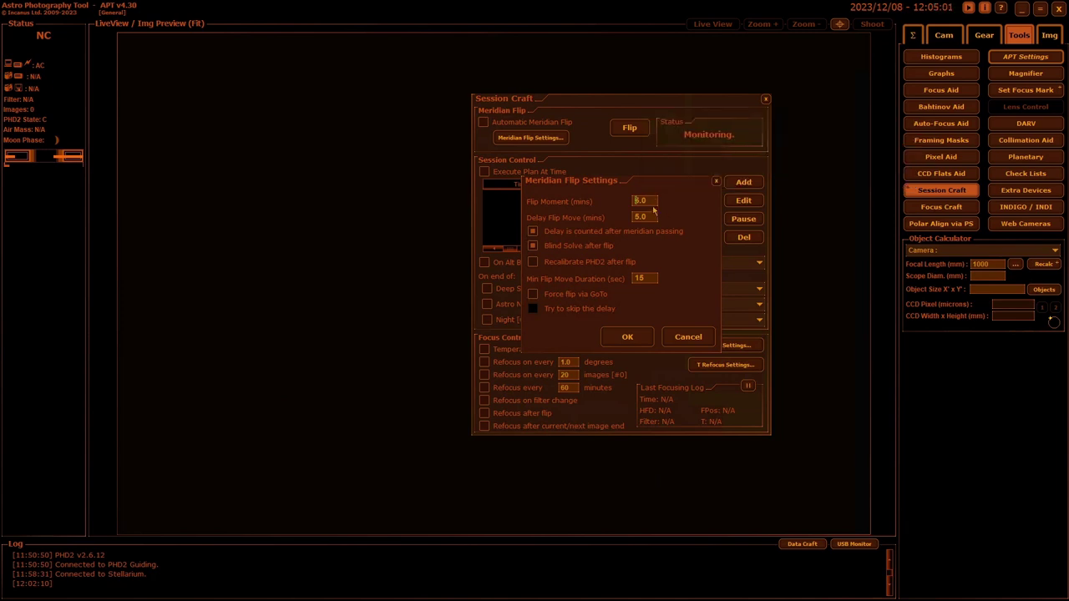
pyautogui.moveTo(650, 200); pyautogui.dragTo(632, 201)
pyautogui.write('-12.0')
pyautogui.moveTo(653, 216); pyautogui.dragTo(637, 216)
pyautogui.write('2.0')
# Disable counting the delay after meridian passing and blind solving after flip, enable forcing the flip via GoTo, and save the flip settings
pyautogui.click(541, 233)
pyautogui.click(532, 246)
pyautogui.click(532, 294)
pyautogui.click(641, 338)
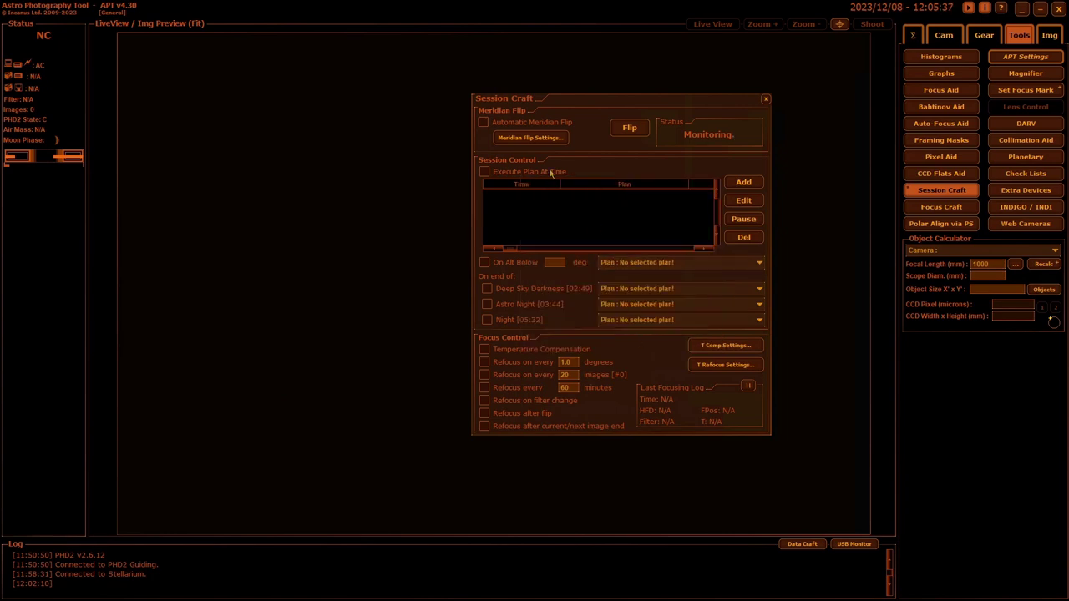
# Enable Automatic Meridian Flip in Session Craft, accept the confirmation, and close Session Craft
pyautogui.click(484, 123)
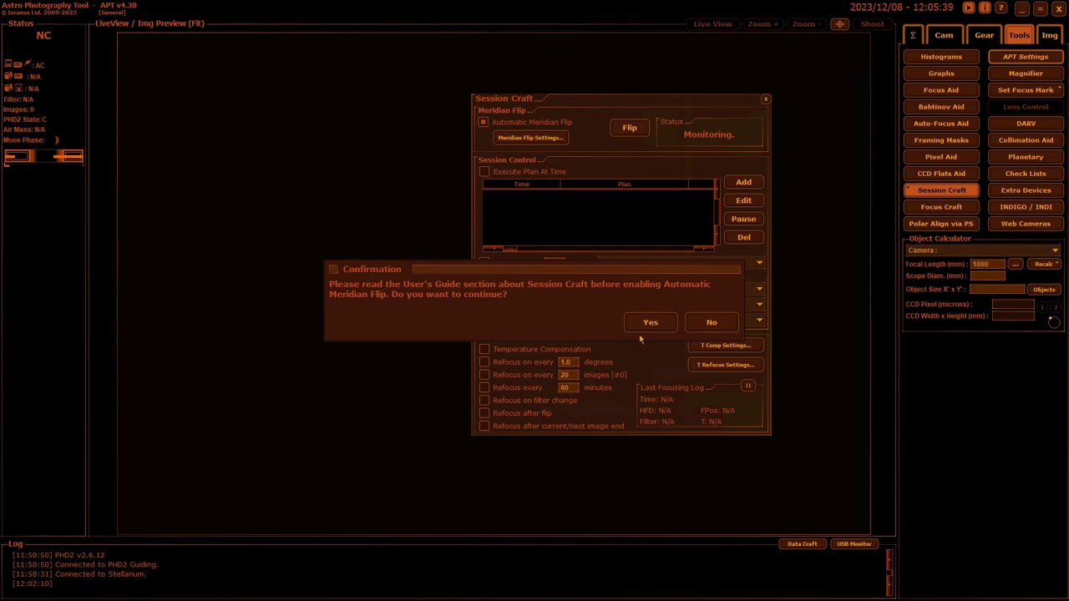
pyautogui.click(649, 322)
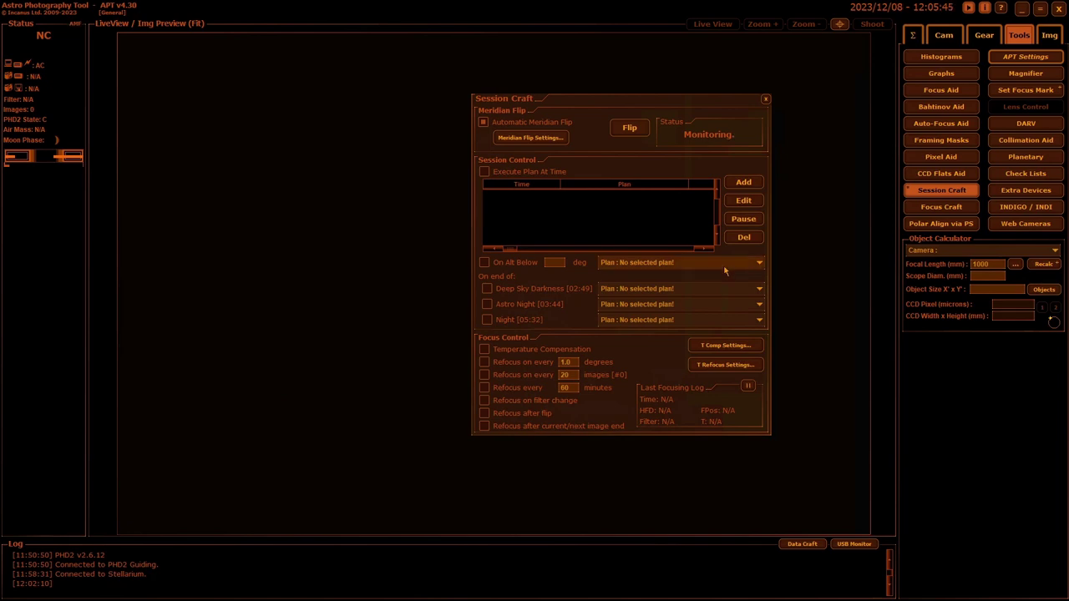
pyautogui.click(765, 100)
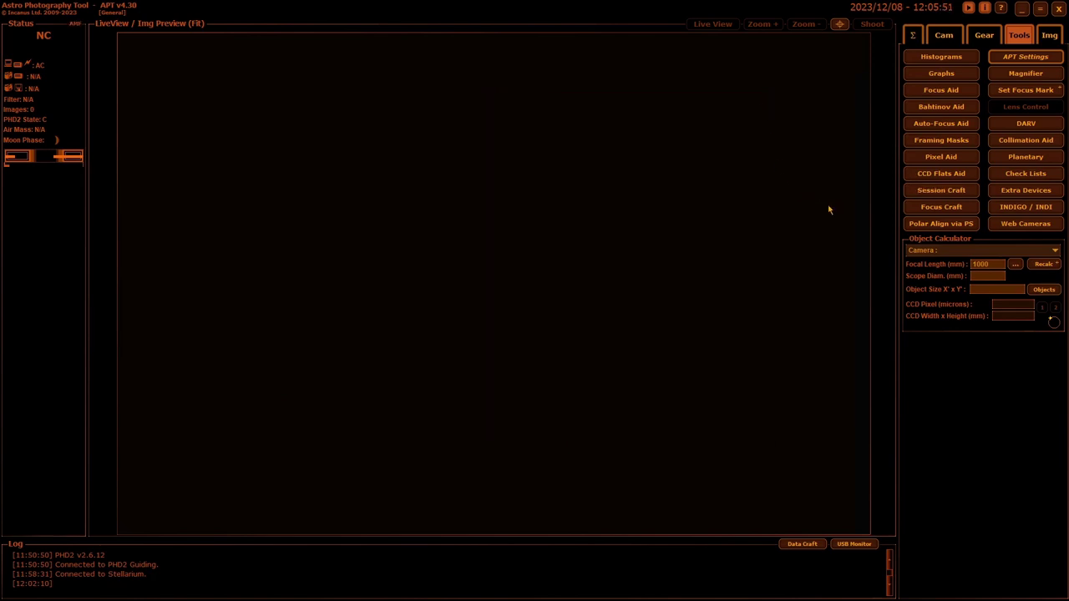
# Turn on Focus Craft's calculation and enable InvPower Mode in its settings
pyautogui.click(937, 208)
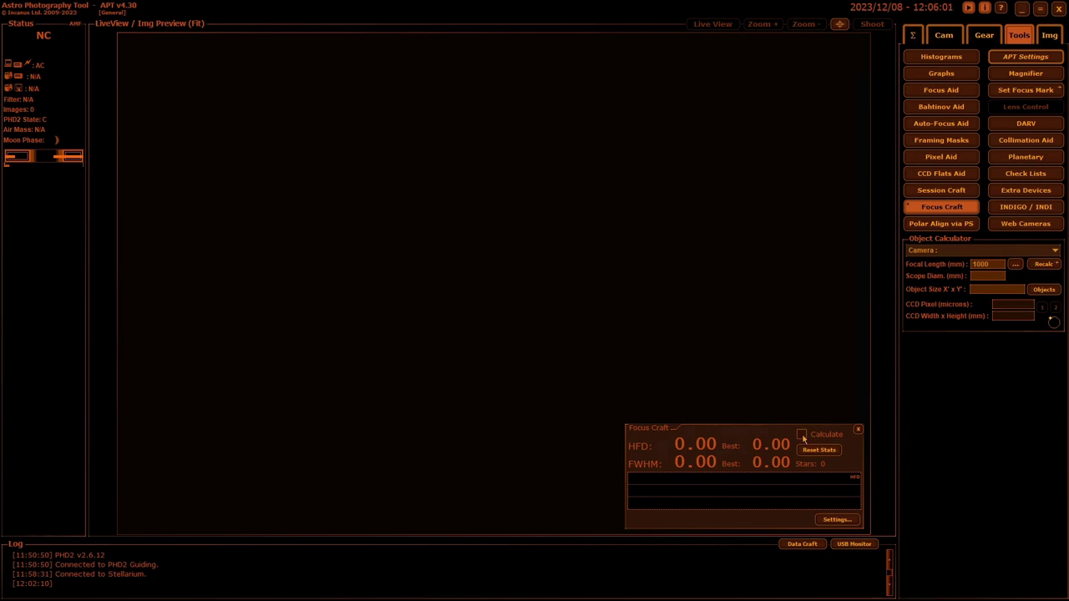
pyautogui.click(836, 519)
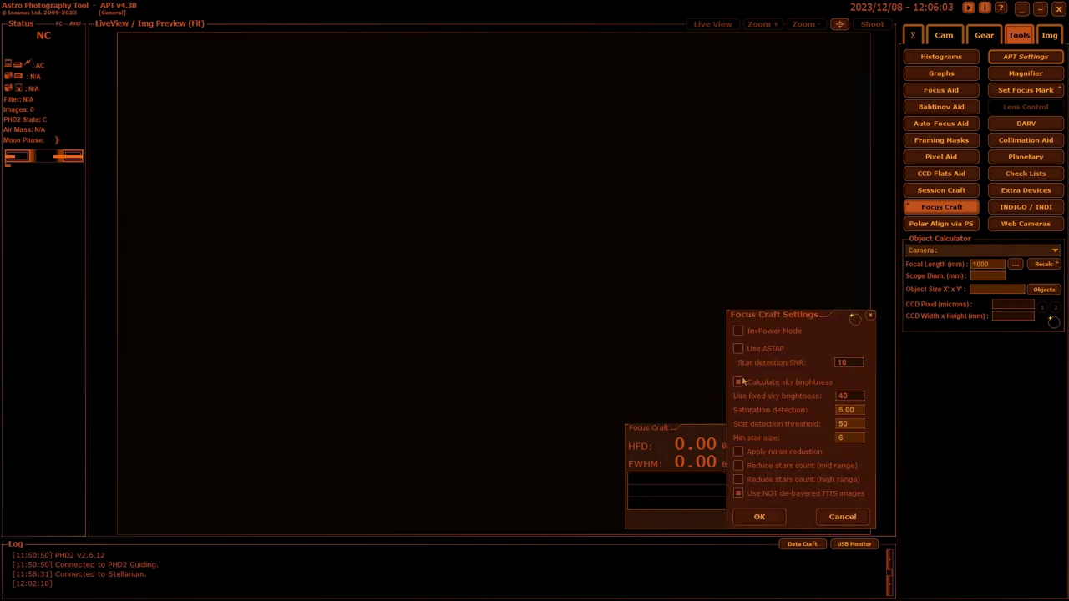
pyautogui.click(738, 331)
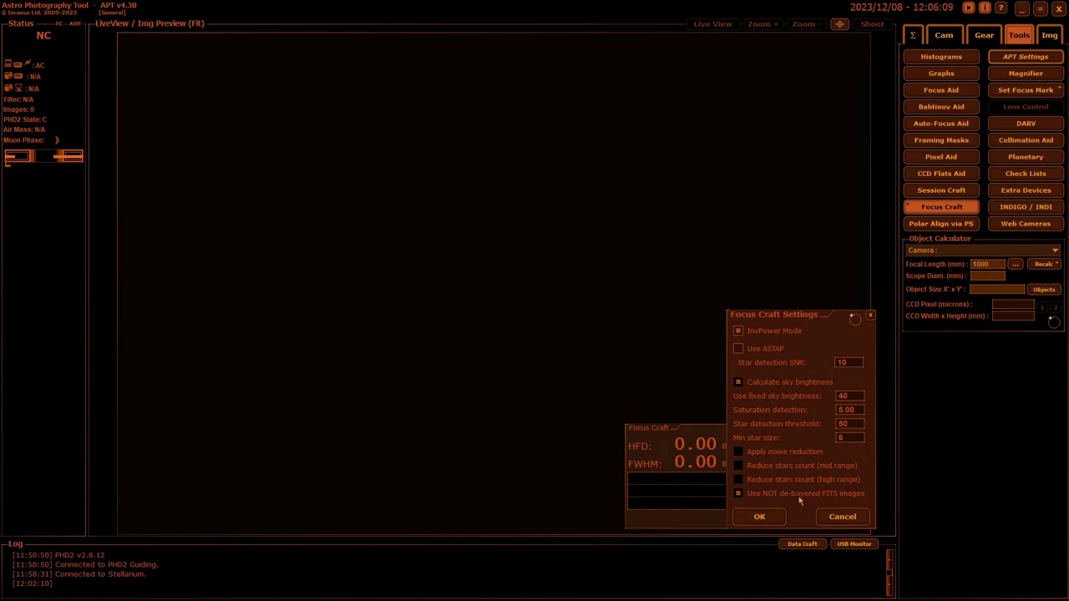
pyautogui.click(759, 516)
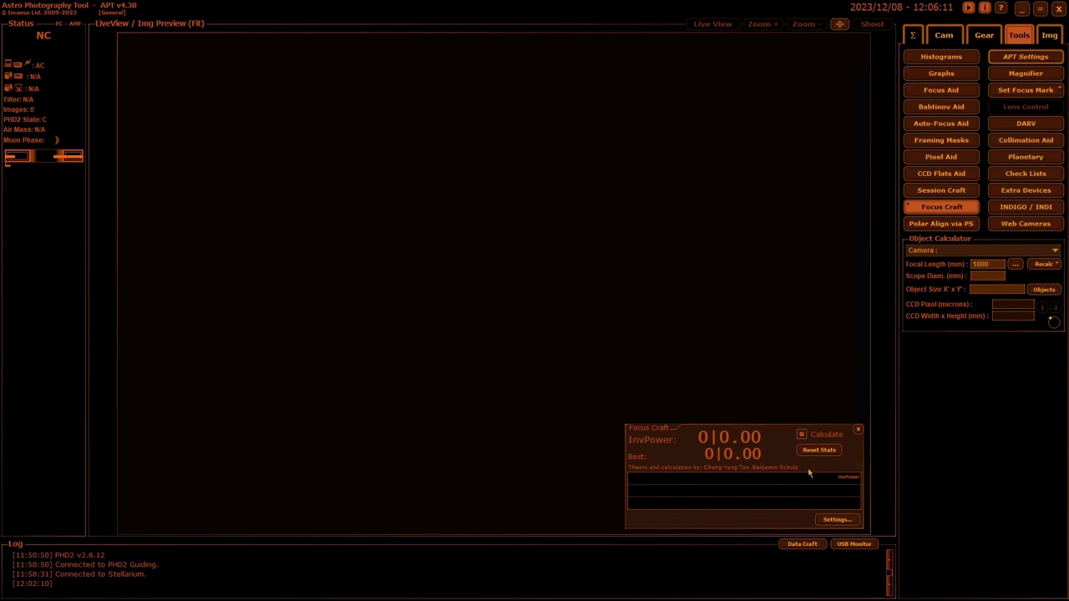
pyautogui.click(857, 432)
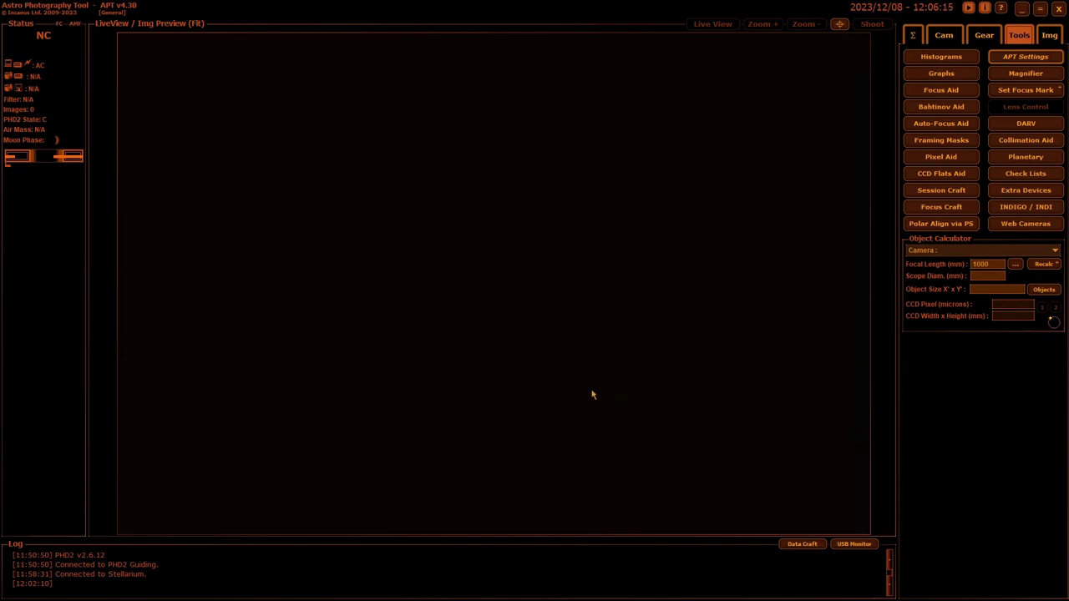
# Set the destination path in Data Craft's settings to the Astro_128G (E:) drive
pyautogui.click(804, 545)
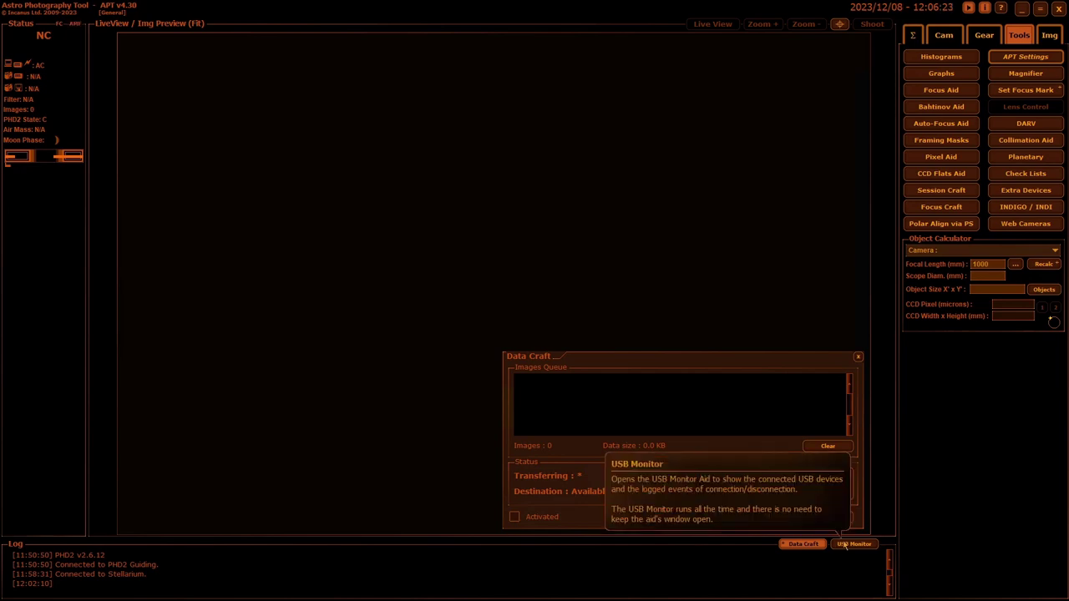
pyautogui.click(859, 357)
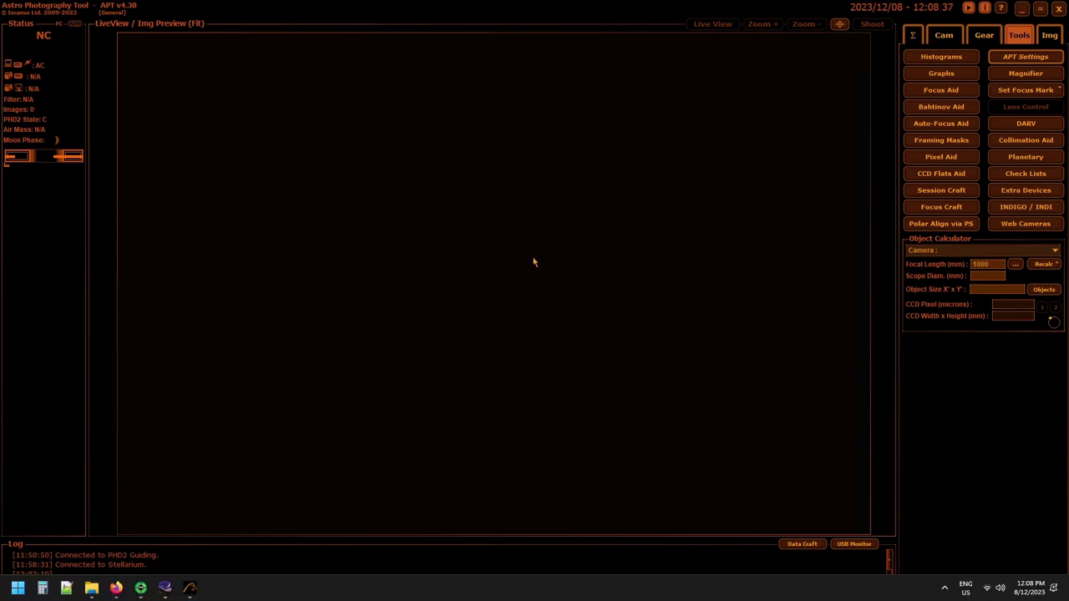
pyautogui.click(803, 545)
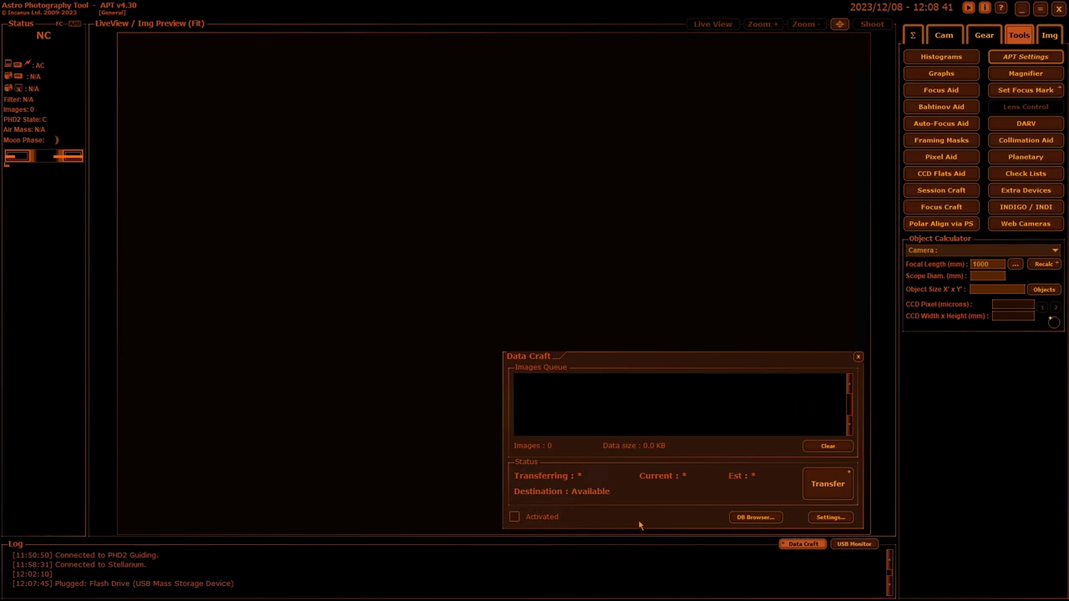
pyautogui.click(830, 517)
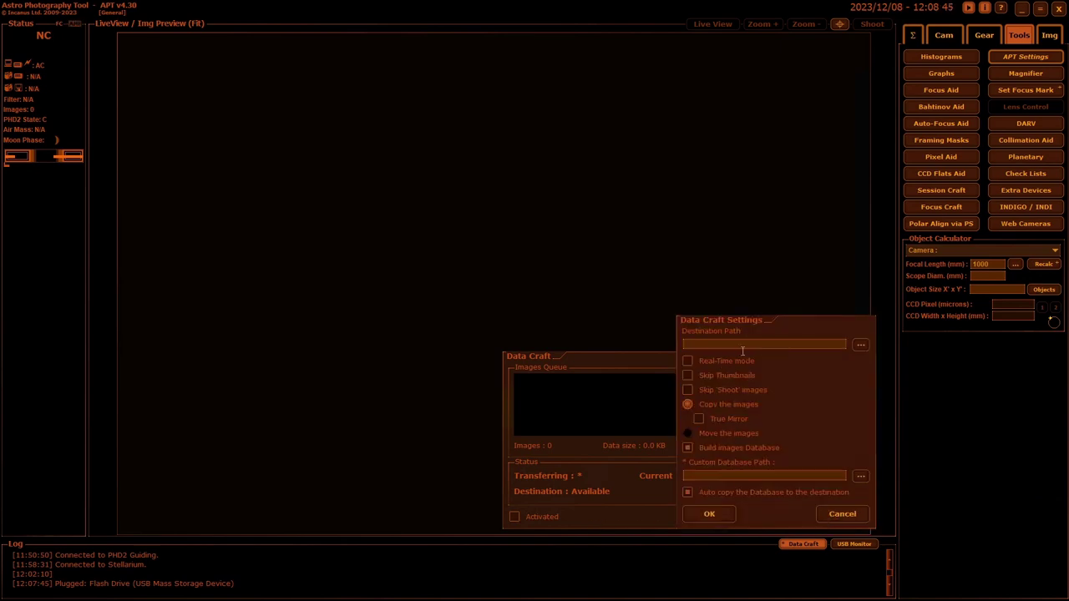
pyautogui.click(860, 344)
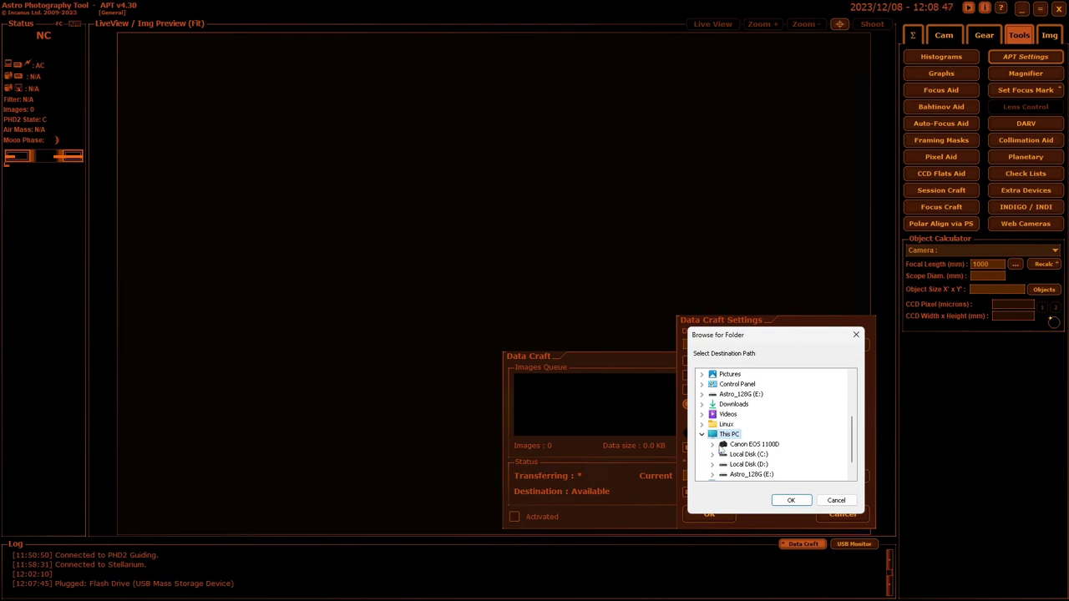
pyautogui.click(739, 474)
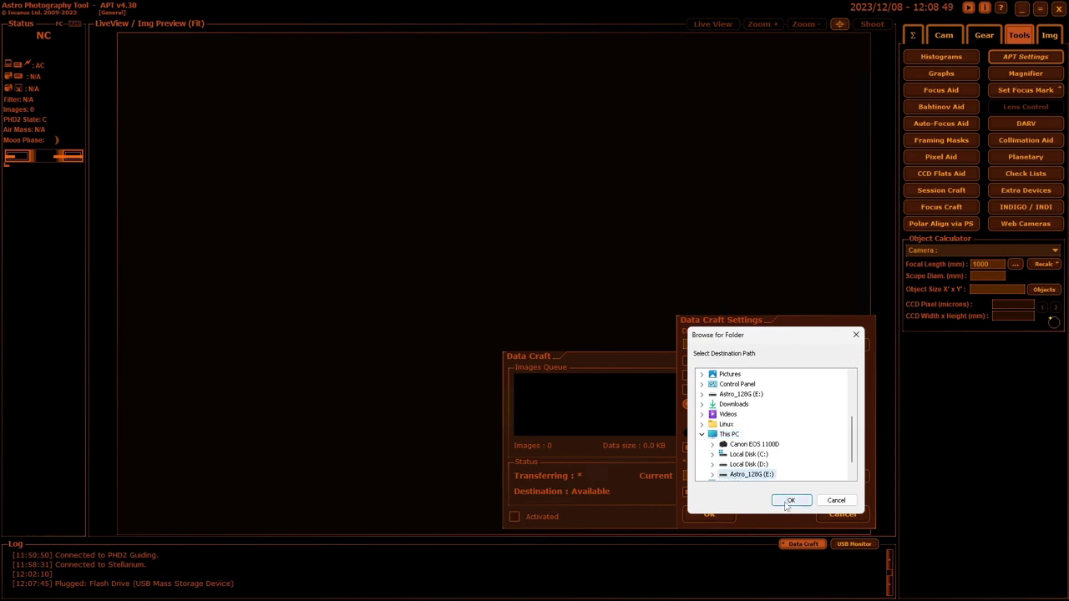
pyautogui.click(790, 500)
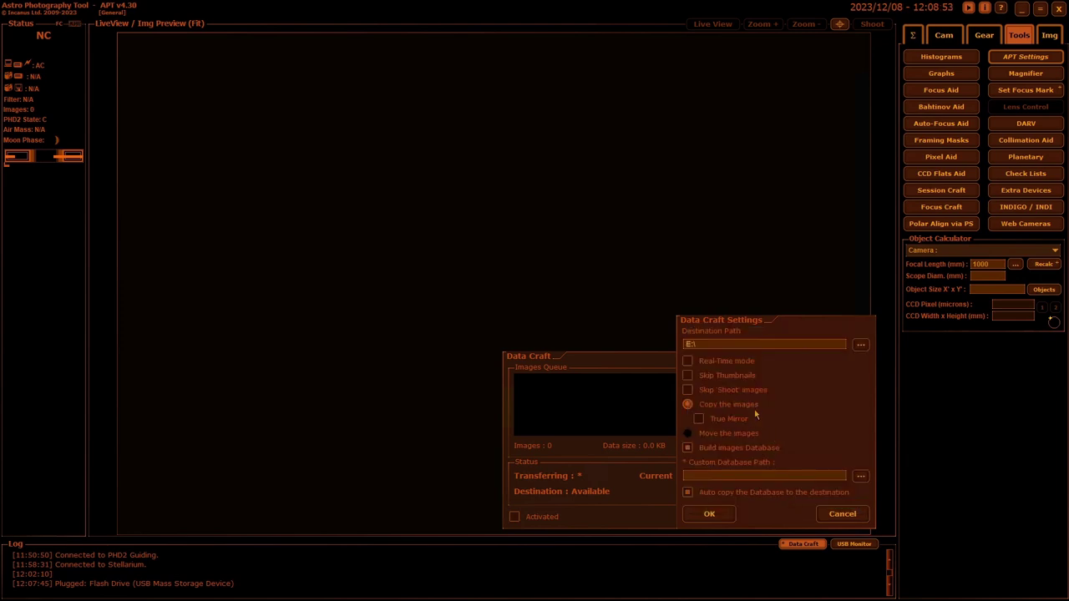
# Enable Real-Time mode, Skip Thumbnails, Skip 'Shoot' images and True Mirror for the Data Craft image transfers
pyautogui.click(690, 361)
pyautogui.click(689, 374)
pyautogui.click(687, 390)
pyautogui.click(699, 420)
# Set the custom database path to C:\APT_Images, save the settings, and activate Data Craft
pyautogui.moveTo(738, 480)
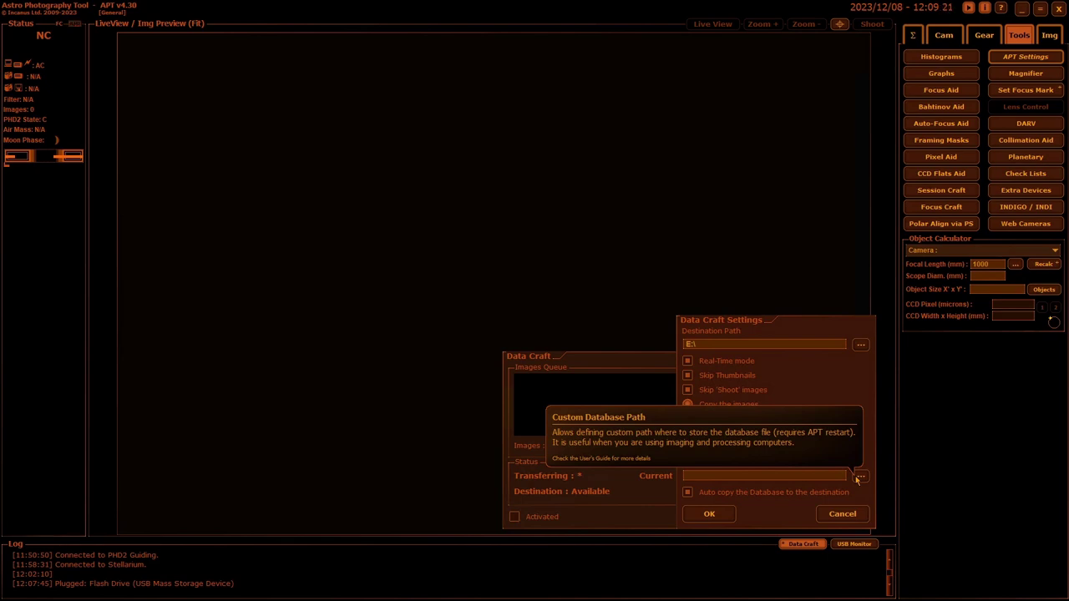
pyautogui.click(860, 477)
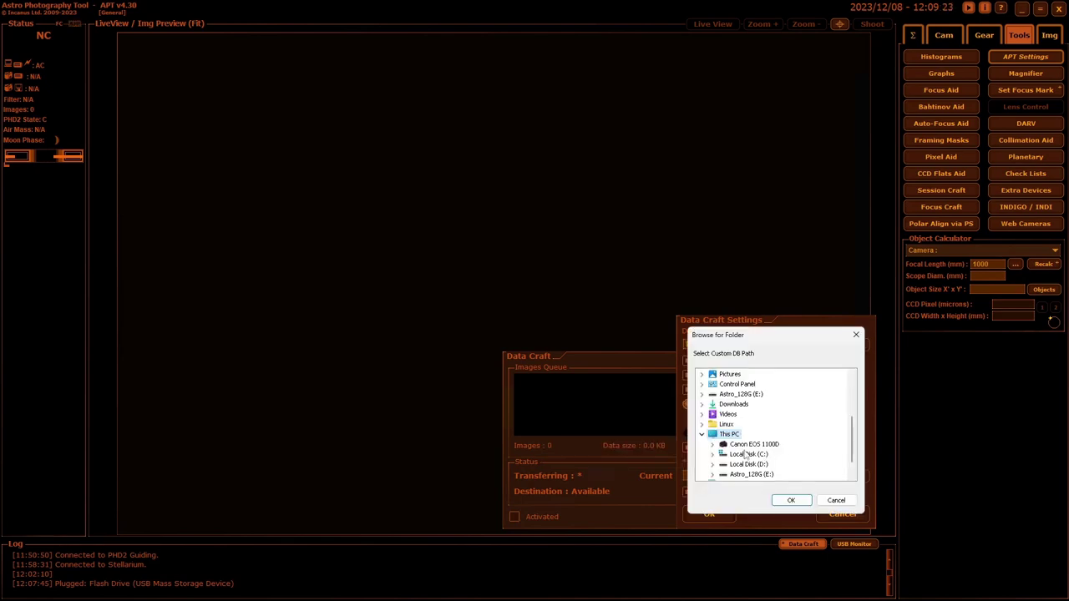
pyautogui.click(715, 456)
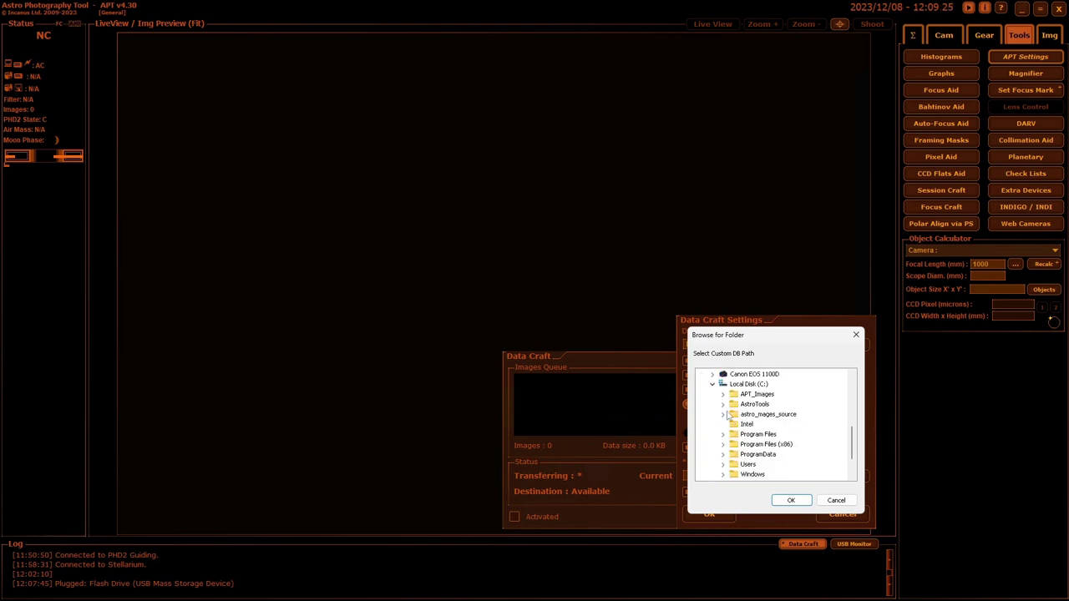
pyautogui.click(722, 395)
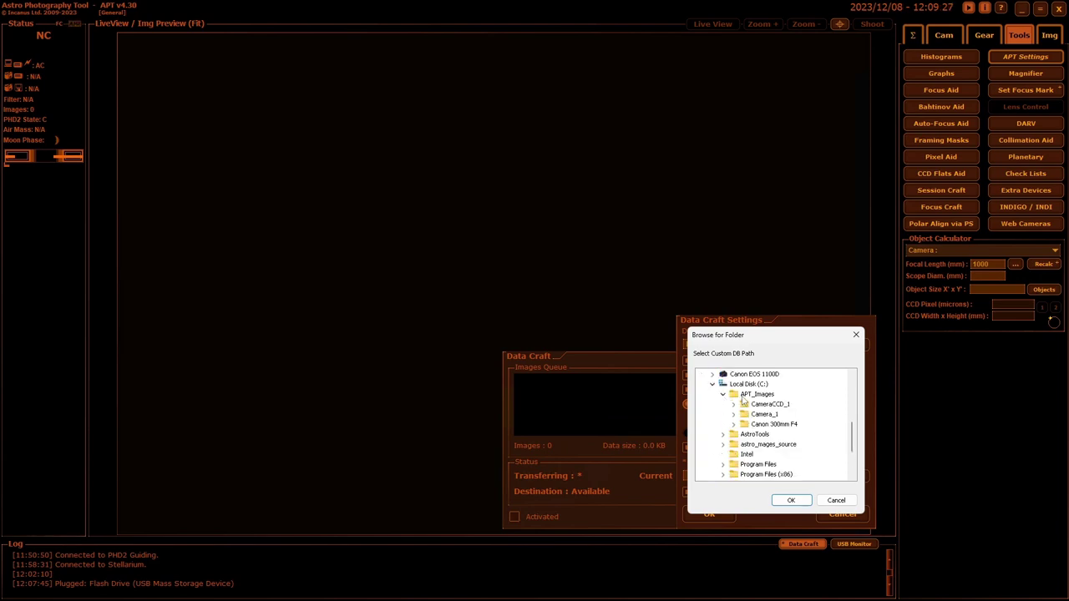
pyautogui.click(752, 395)
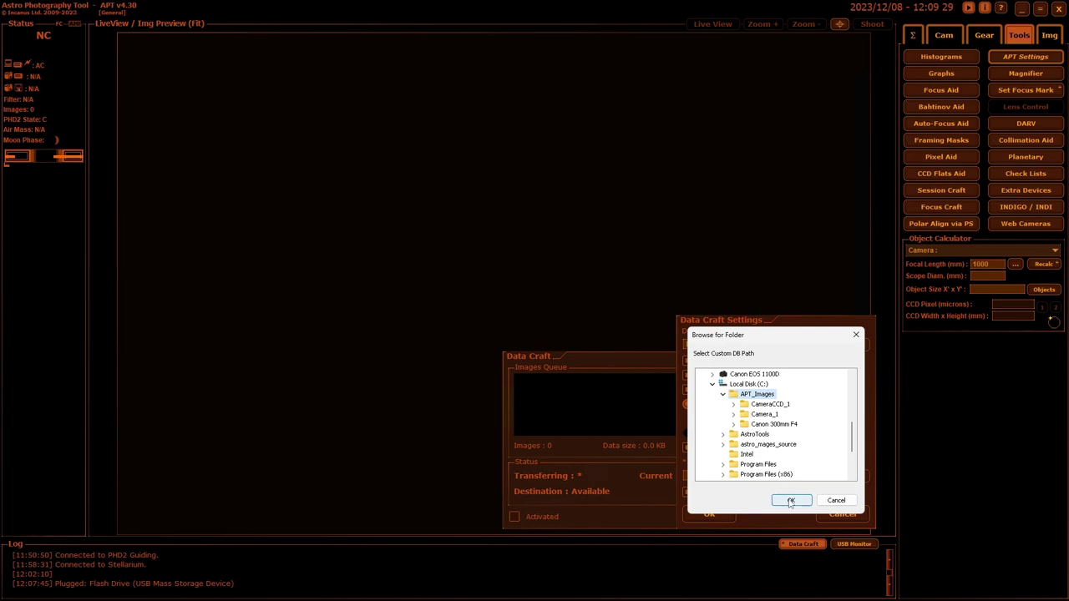
pyautogui.click(790, 501)
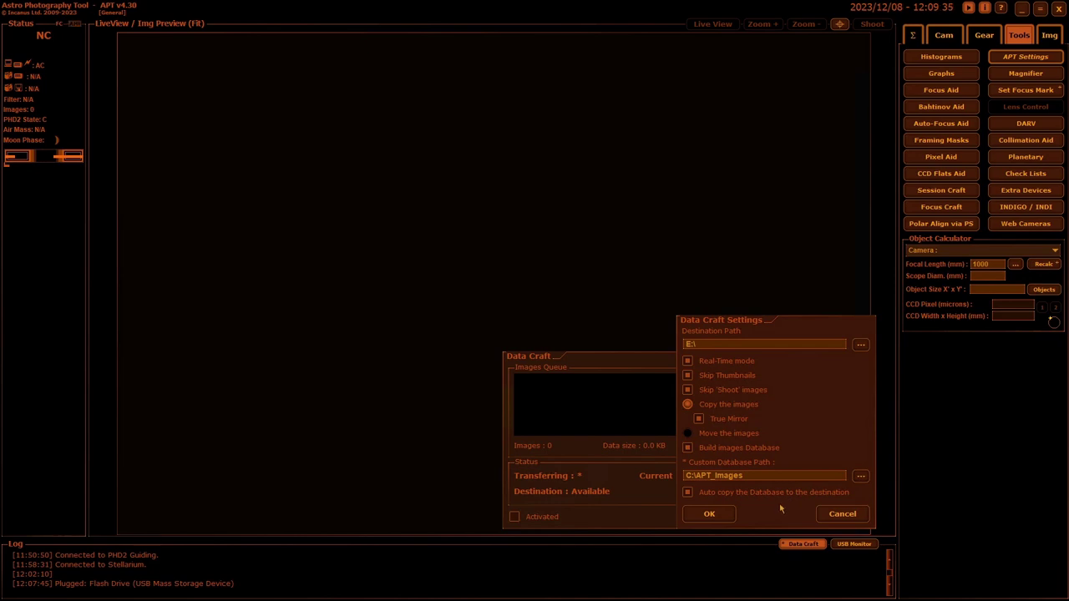
pyautogui.click(709, 514)
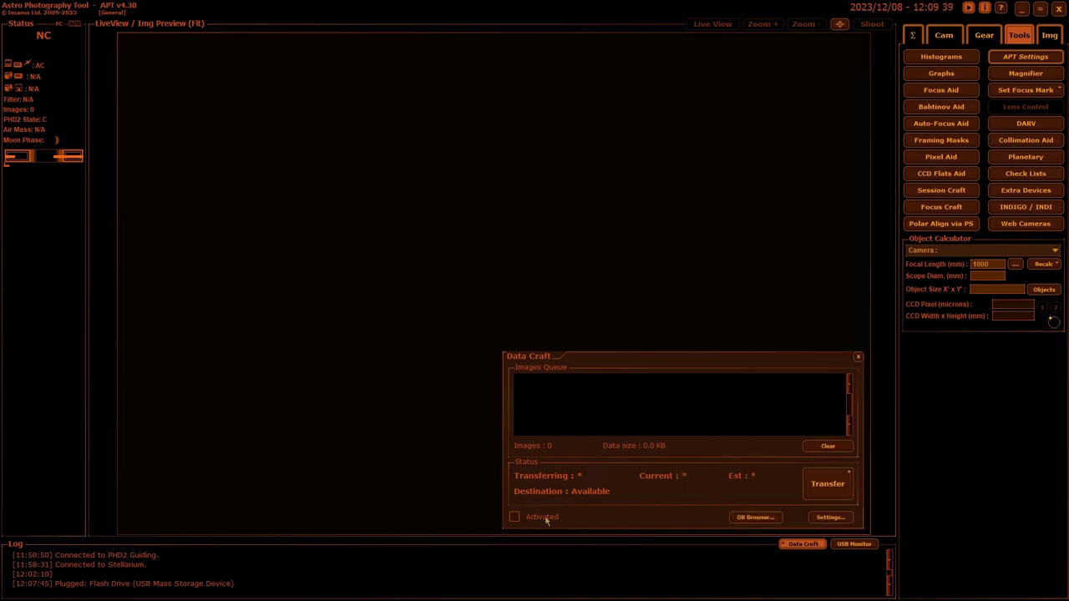
pyautogui.click(514, 517)
pyautogui.click(810, 547)
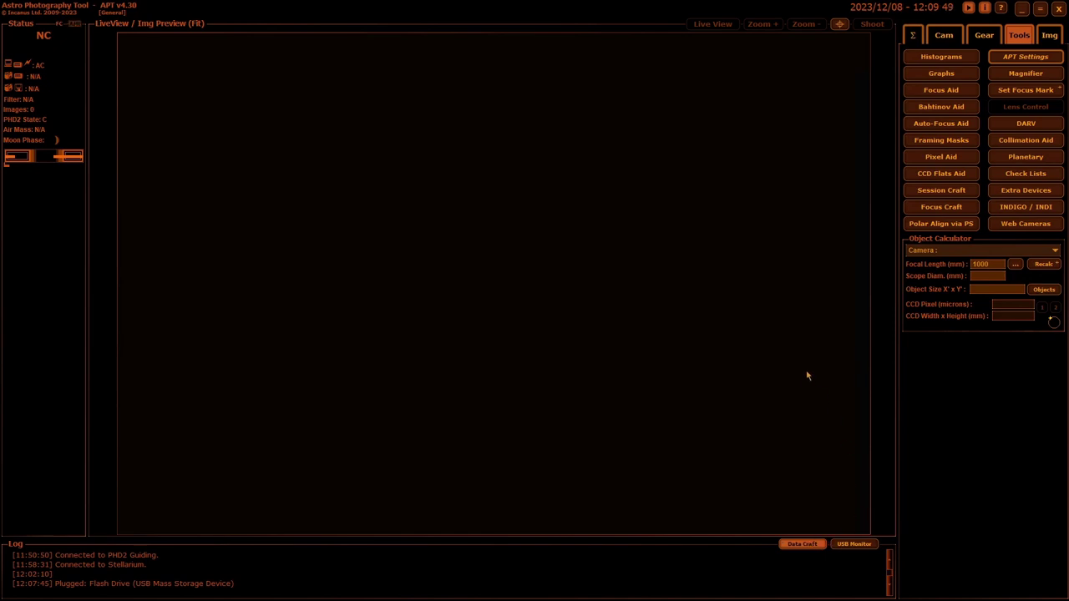
# Review the Web Cameras preview and close it
pyautogui.click(1025, 224)
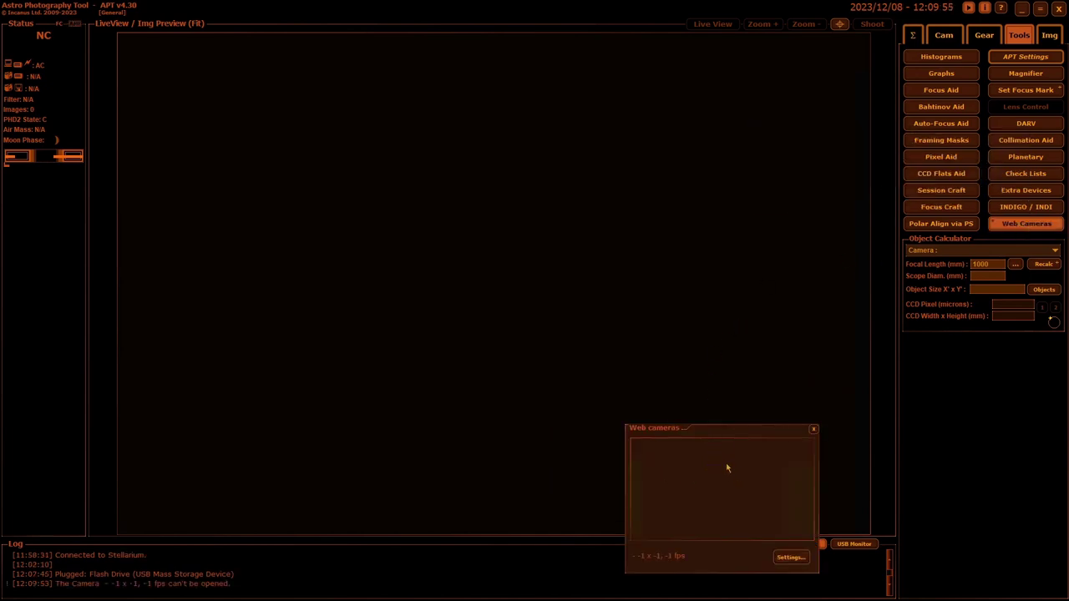
pyautogui.click(813, 431)
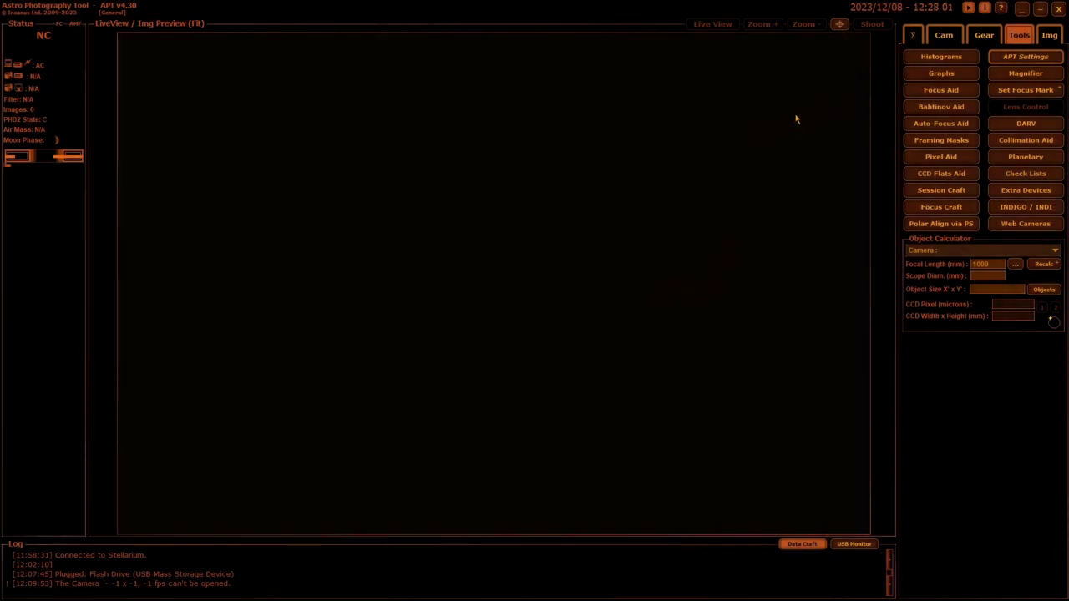
# Enable showing the location name in the main screen in APT Settings and save the General profile
pyautogui.click(1021, 58)
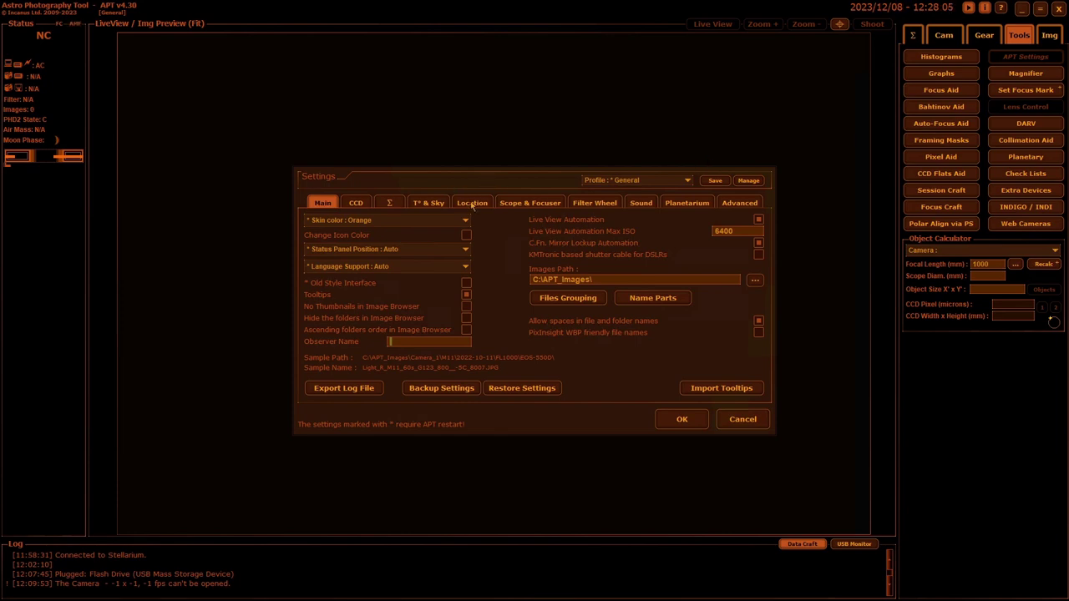
pyautogui.click(472, 205)
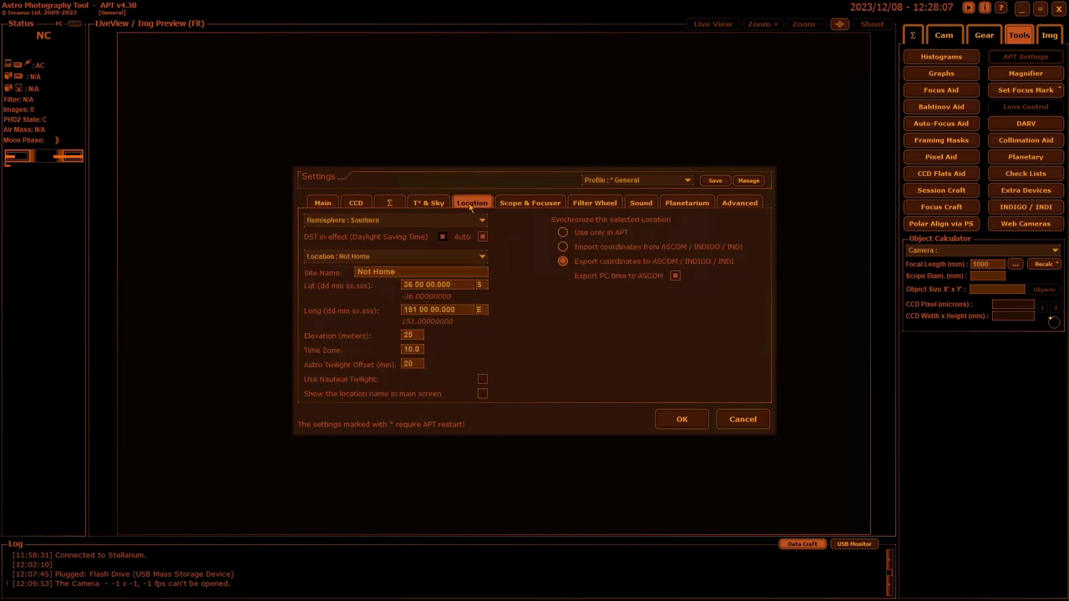
pyautogui.click(483, 394)
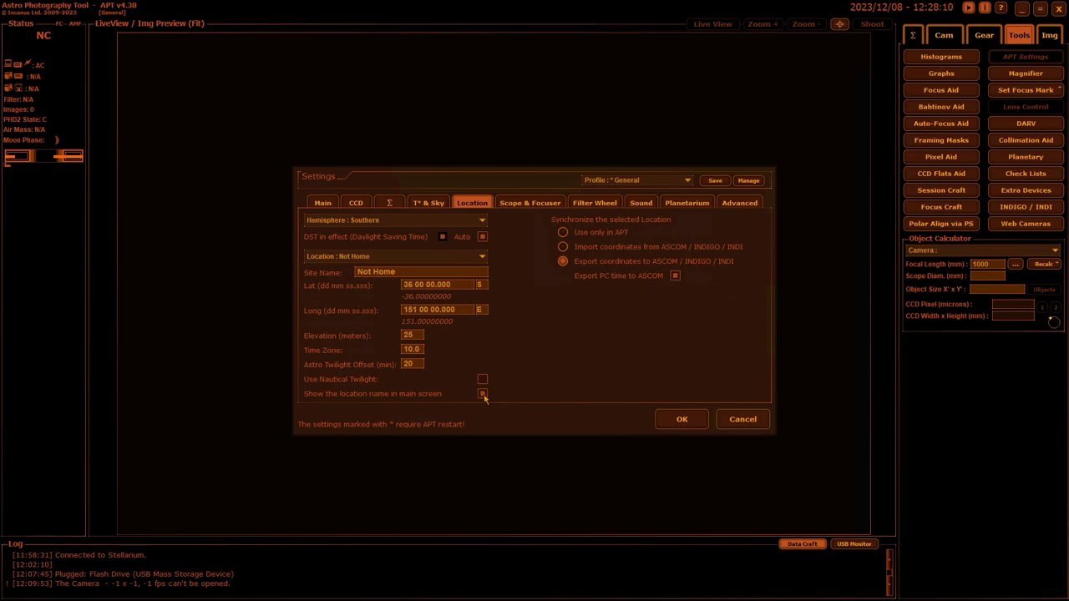
pyautogui.click(715, 182)
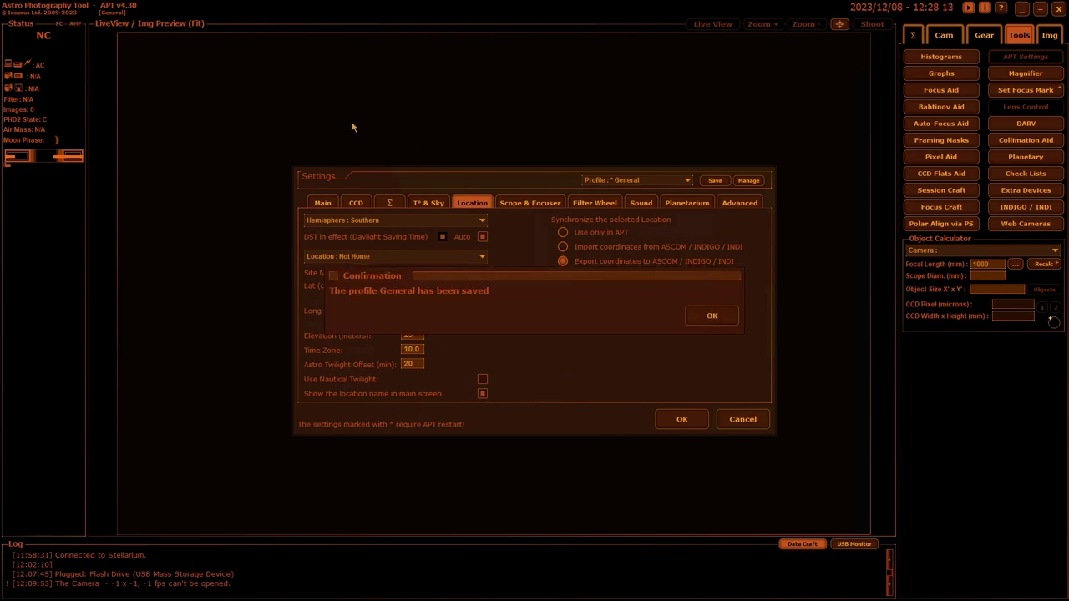
pyautogui.click(710, 319)
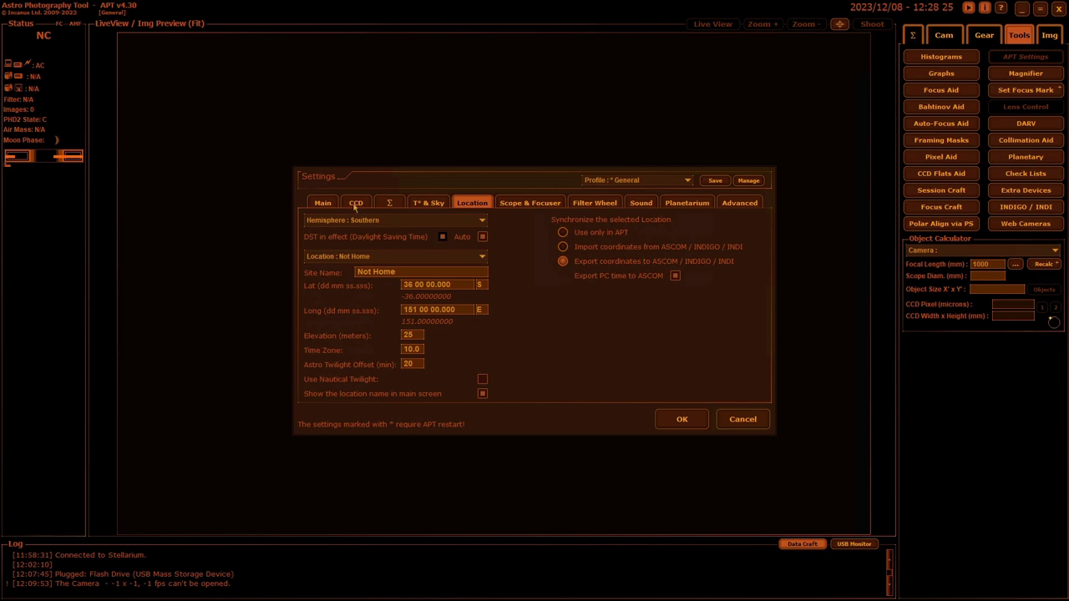
# Create a new settings profile named "DSLR - Lens" from the General profile
pyautogui.click(323, 203)
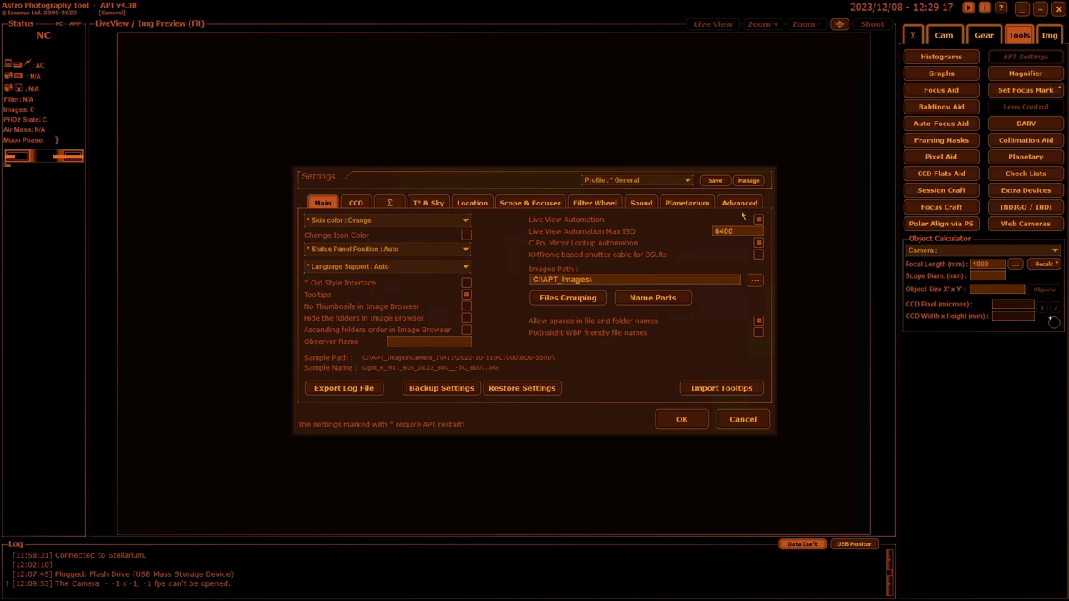
pyautogui.click(749, 180)
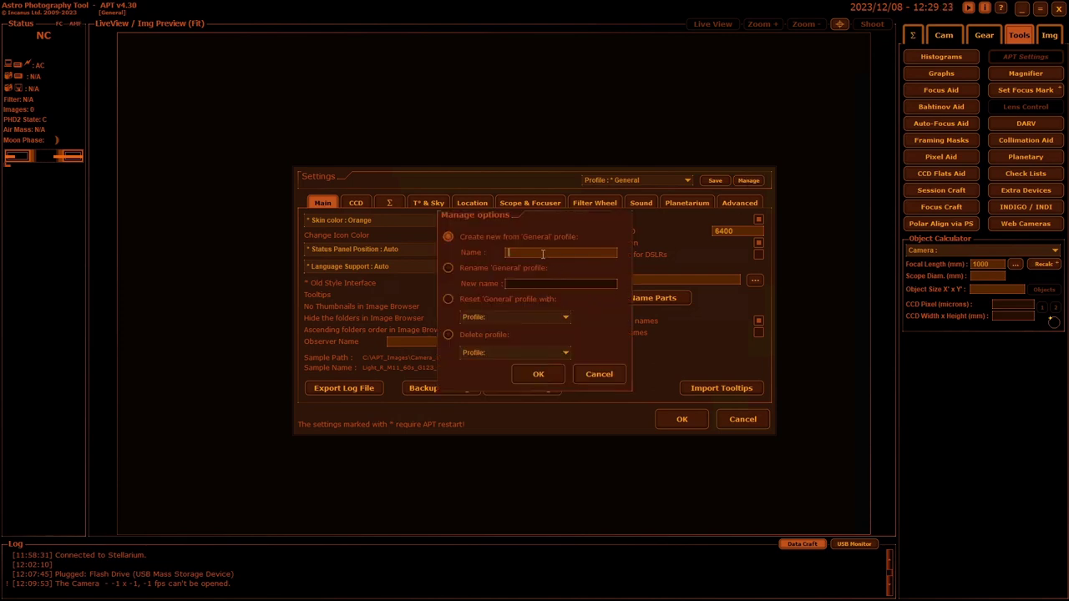
pyautogui.write('DSLR - Lens')
pyautogui.click(539, 377)
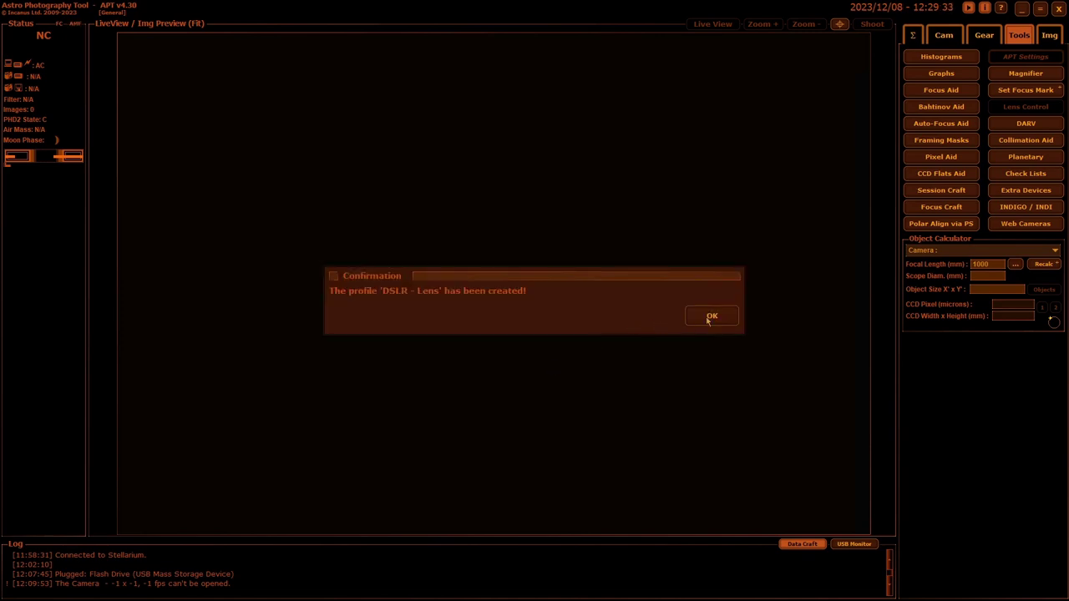
pyautogui.click(710, 315)
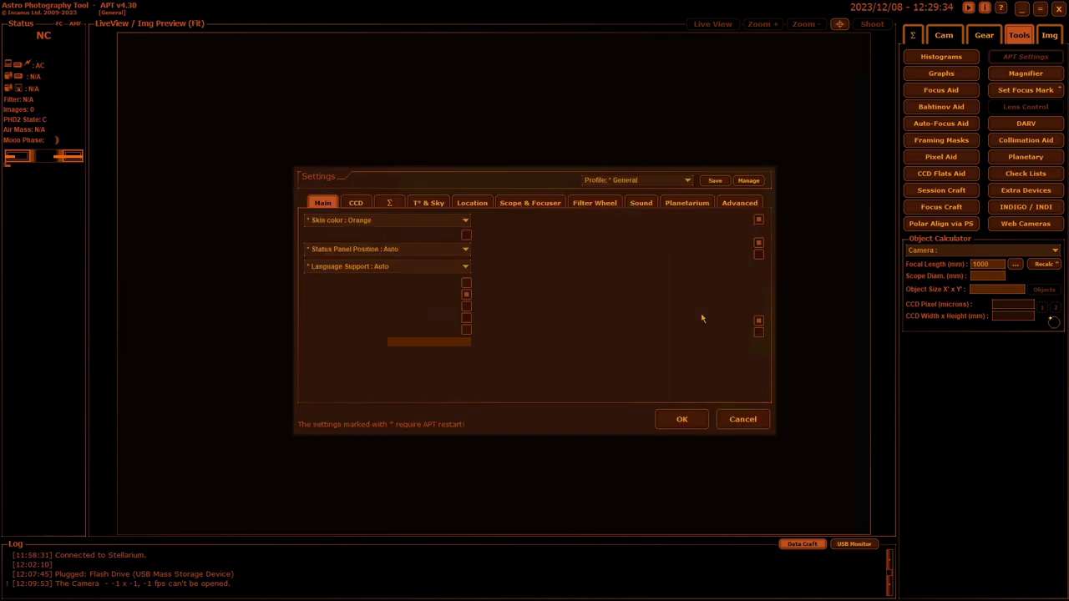
# Create a new settings profile named "DSLR - Scope" from the General profile
pyautogui.click(748, 182)
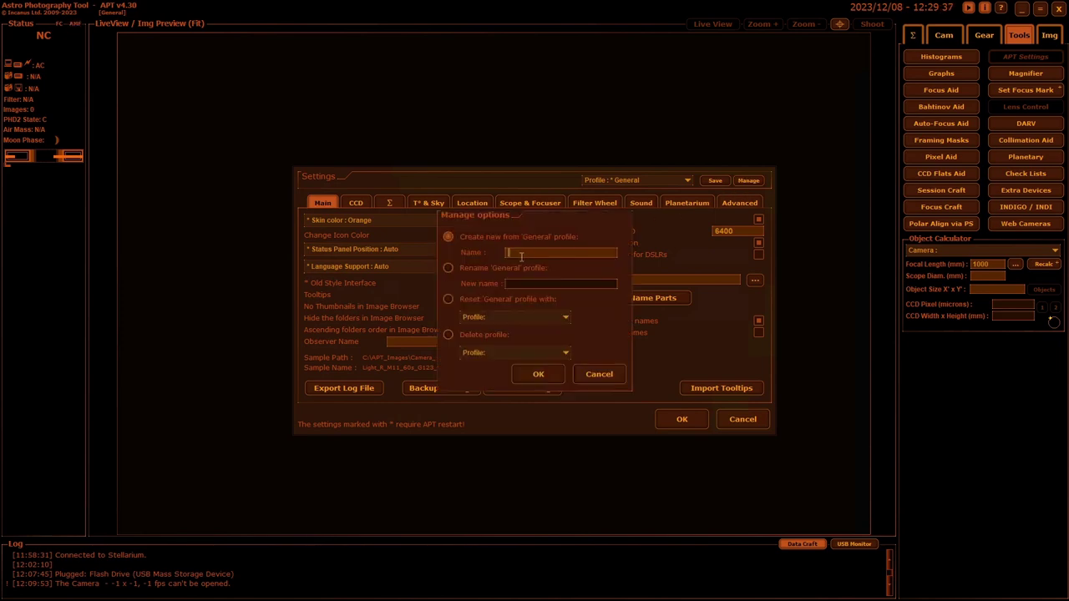
pyautogui.write('DSLR - Scope')
pyautogui.click(538, 374)
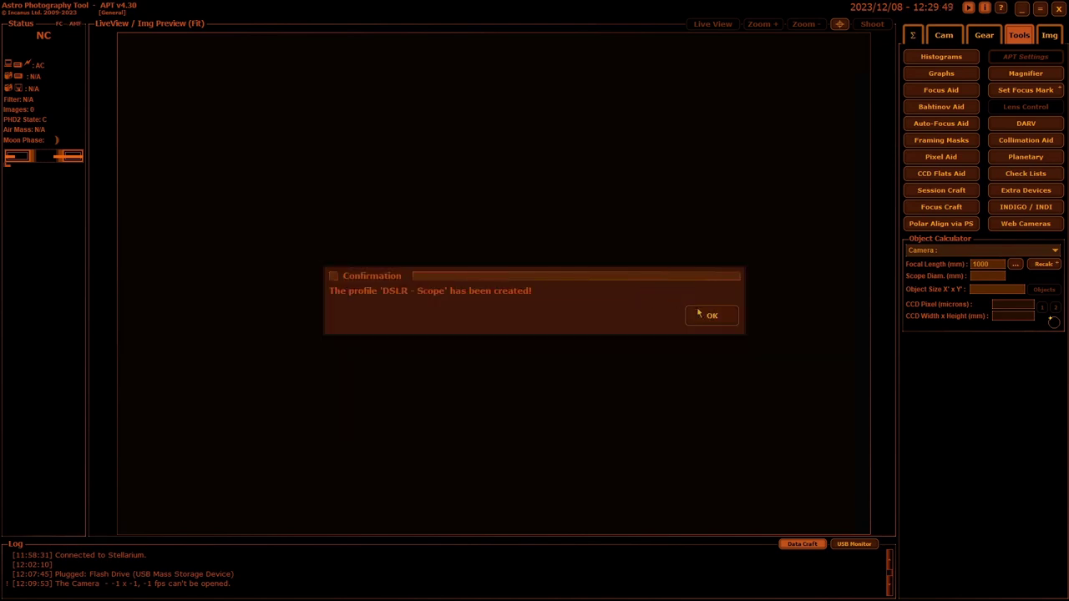
pyautogui.click(708, 317)
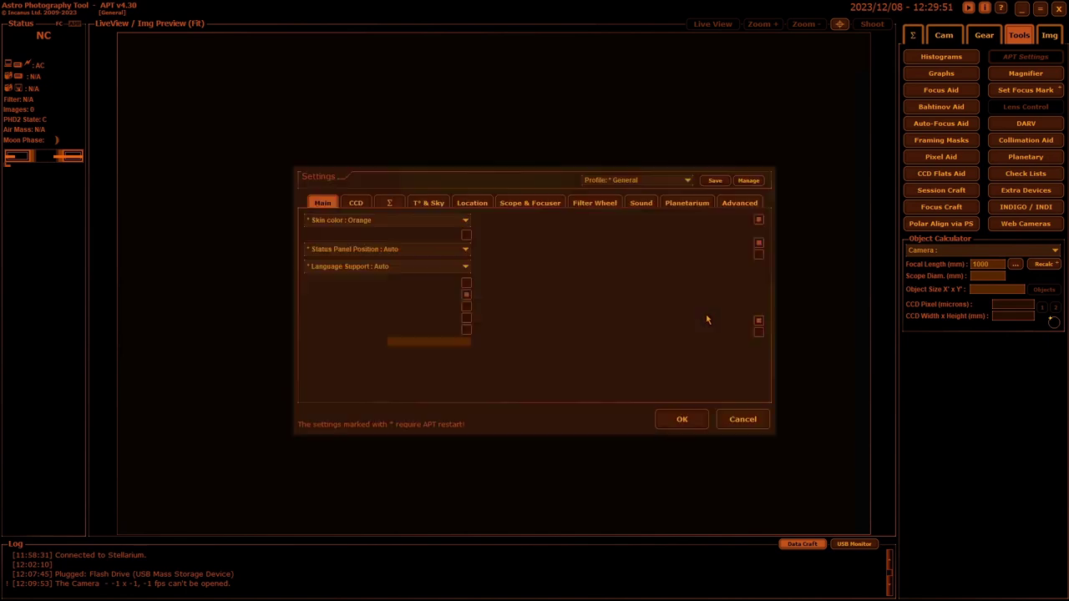
# Create a new settings profile named "CMOS - Mono" from the General profile
pyautogui.click(748, 182)
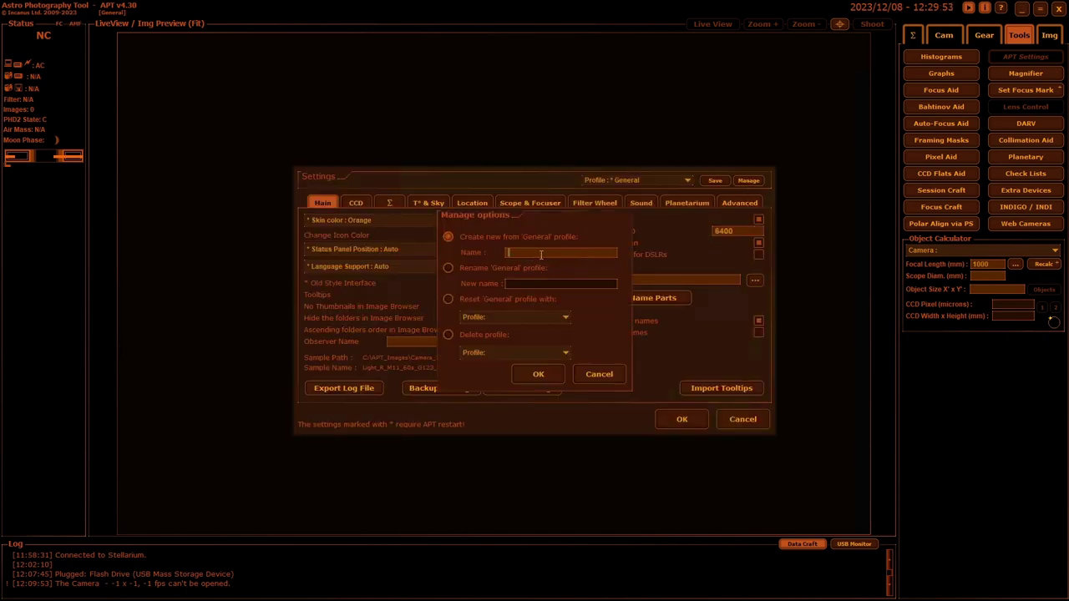
pyautogui.write('CMOS - Mono')
pyautogui.click(539, 375)
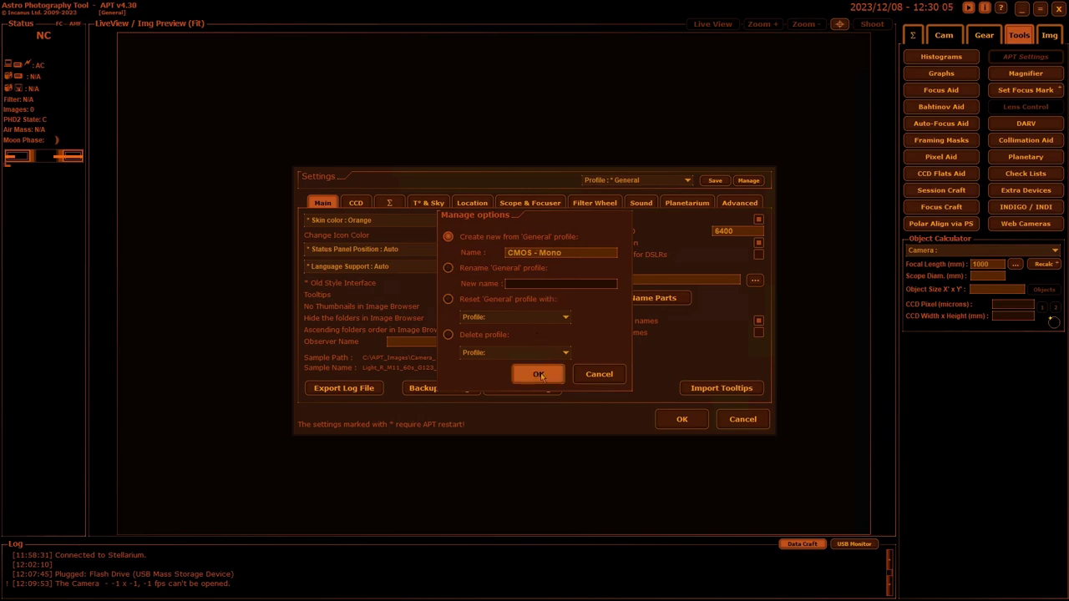
pyautogui.click(699, 314)
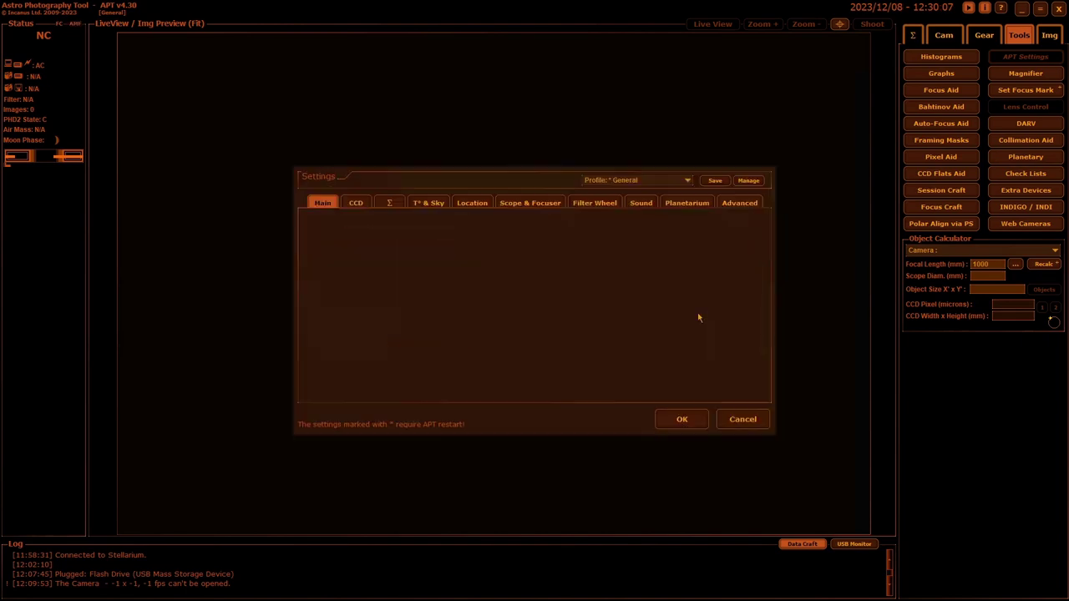
# Create a new settings profile named "CMOS - OSC" from the General profile
pyautogui.click(749, 180)
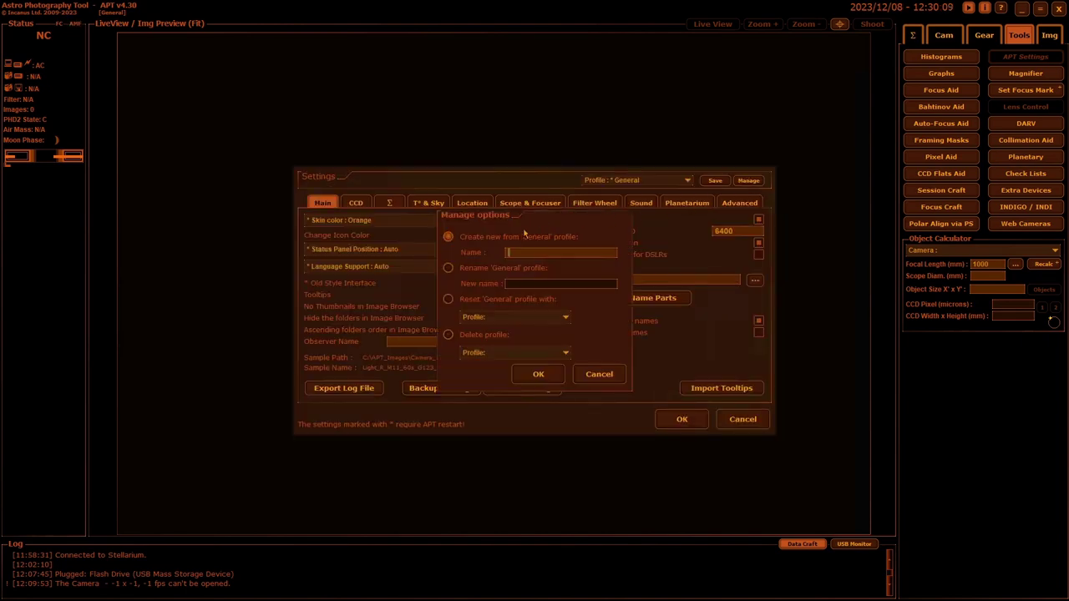
pyautogui.write('CMOS - OSC')
pyautogui.click(538, 374)
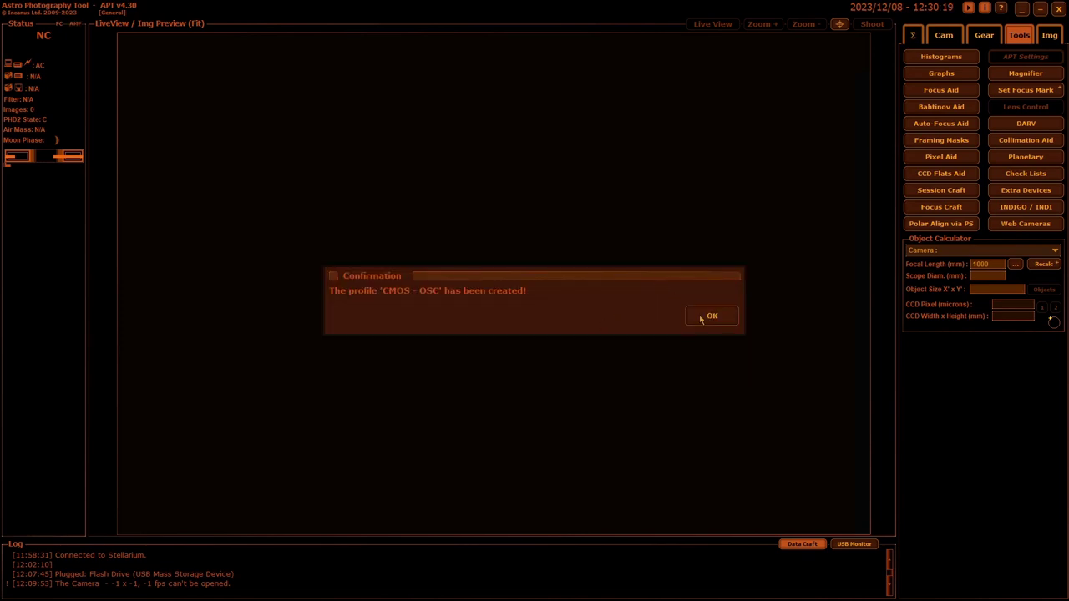
pyautogui.click(710, 315)
# Review the profiles offered for resetting the General profile and for deletion, and leave profile management without changes
pyautogui.click(752, 183)
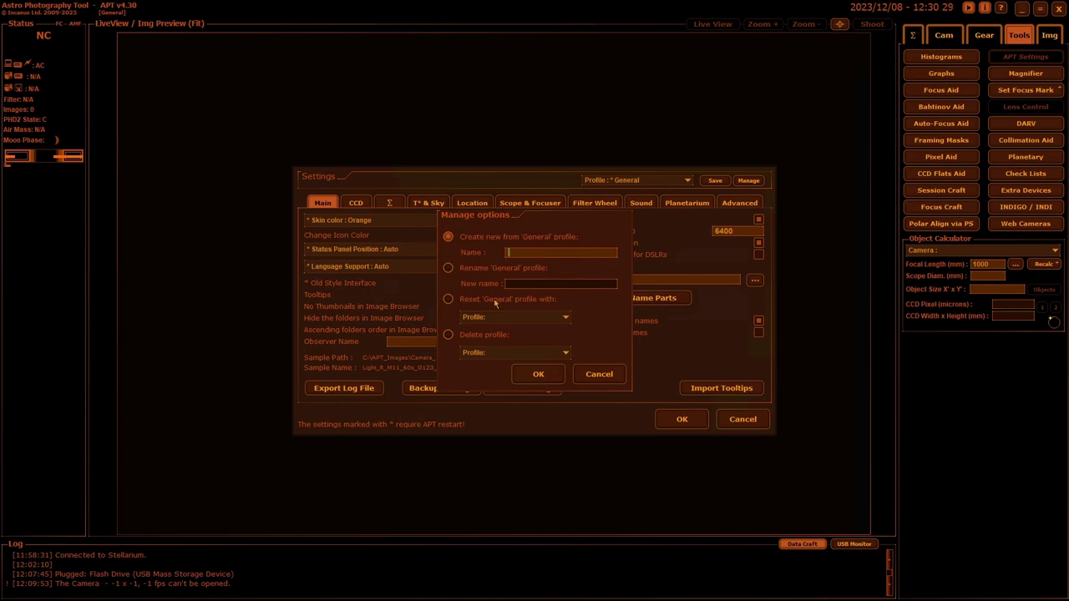
pyautogui.click(450, 299)
pyautogui.click(565, 319)
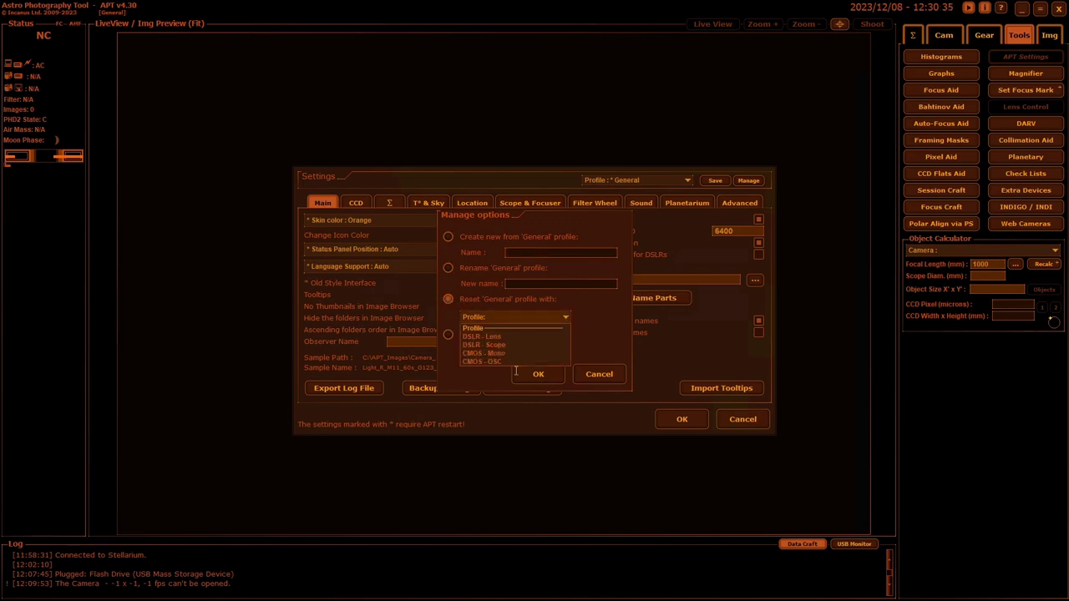
pyautogui.click(451, 305)
pyautogui.click(448, 334)
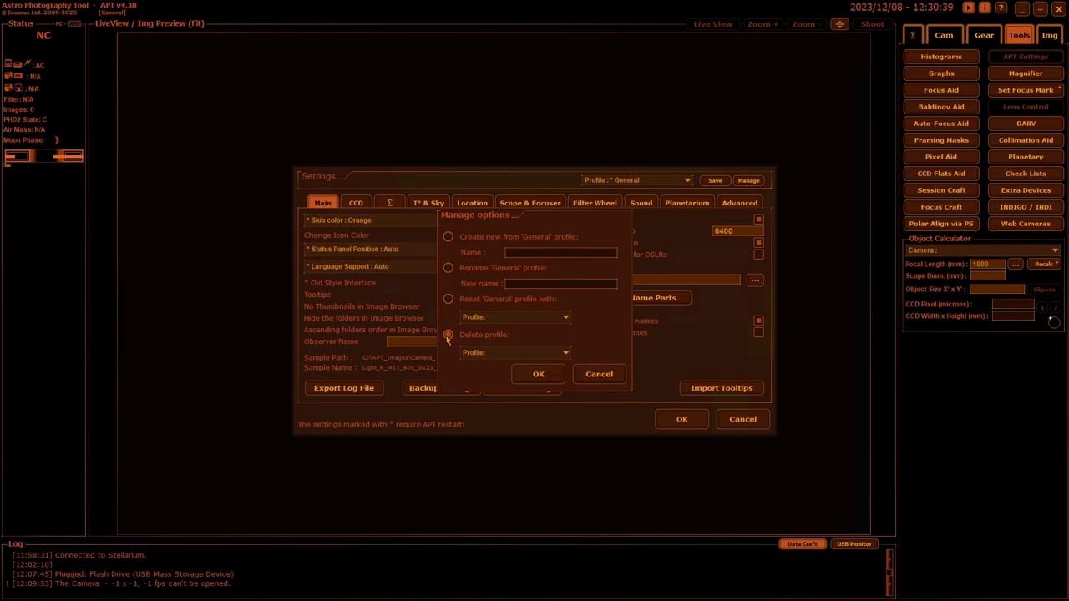
pyautogui.click(566, 354)
pyautogui.click(568, 356)
pyautogui.click(600, 375)
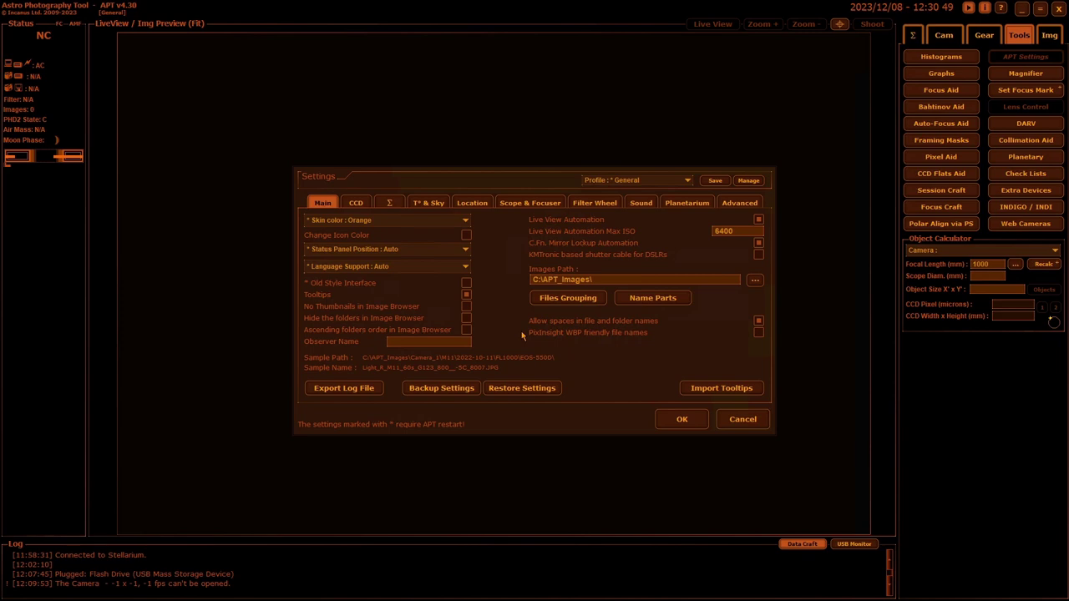
# Back up the main settings only to a settings file named DefaultConfig in the Documents folder
pyautogui.click(438, 390)
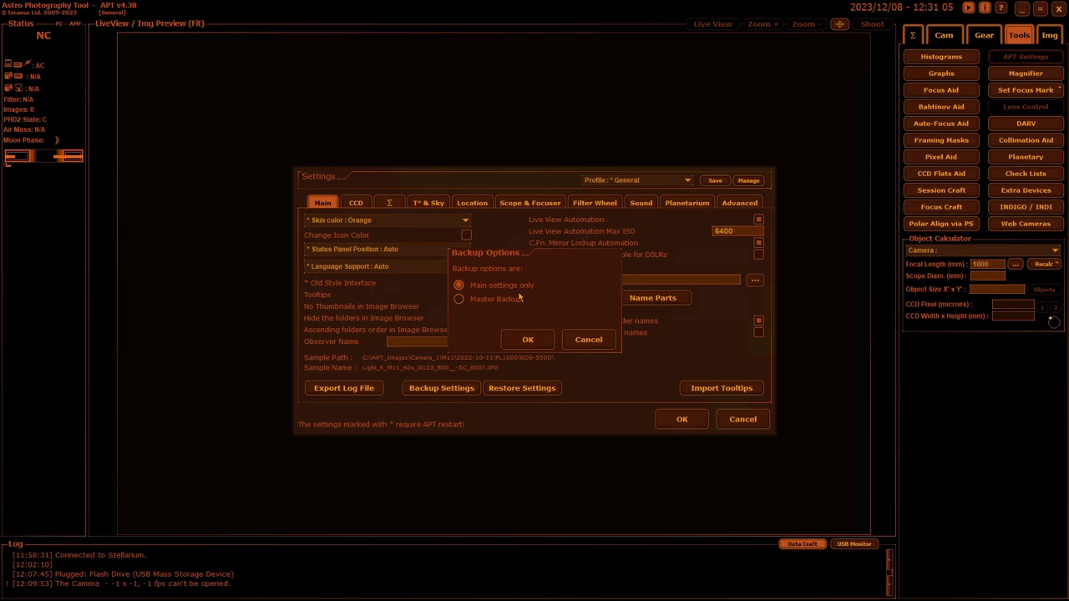
pyautogui.click(459, 300)
pyautogui.click(459, 286)
pyautogui.click(528, 340)
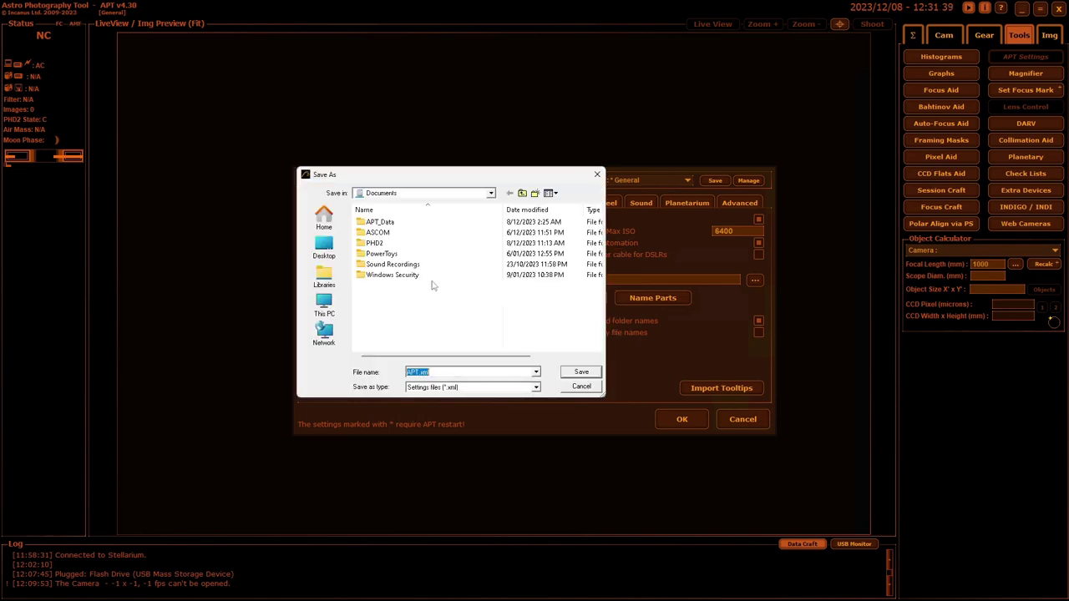
pyautogui.doubleClick(412, 373)
pyautogui.write('DefaultConfig')
pyautogui.click(582, 374)
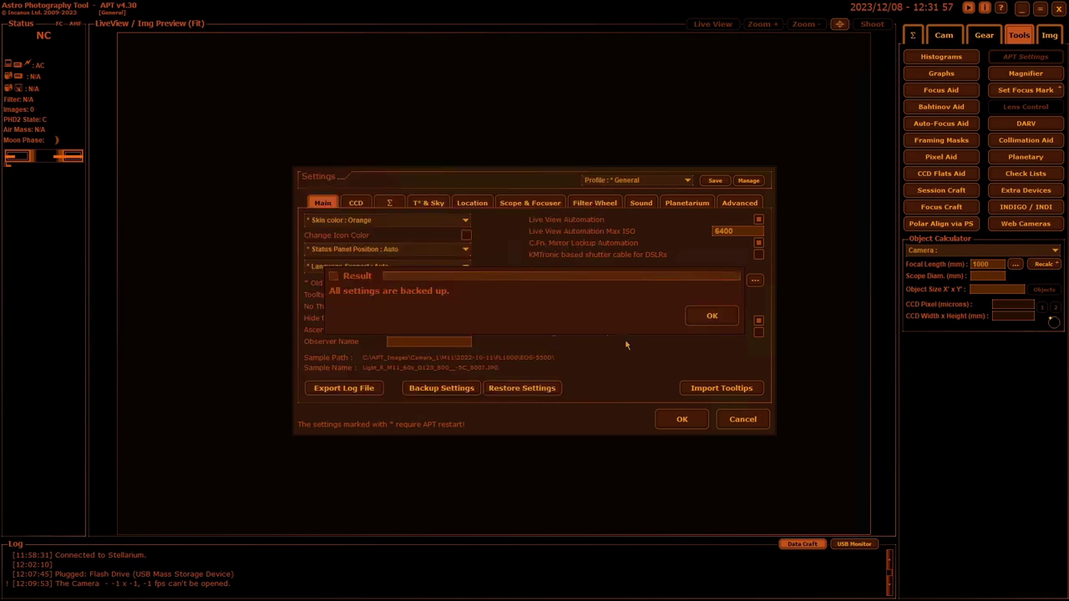
pyautogui.click(710, 317)
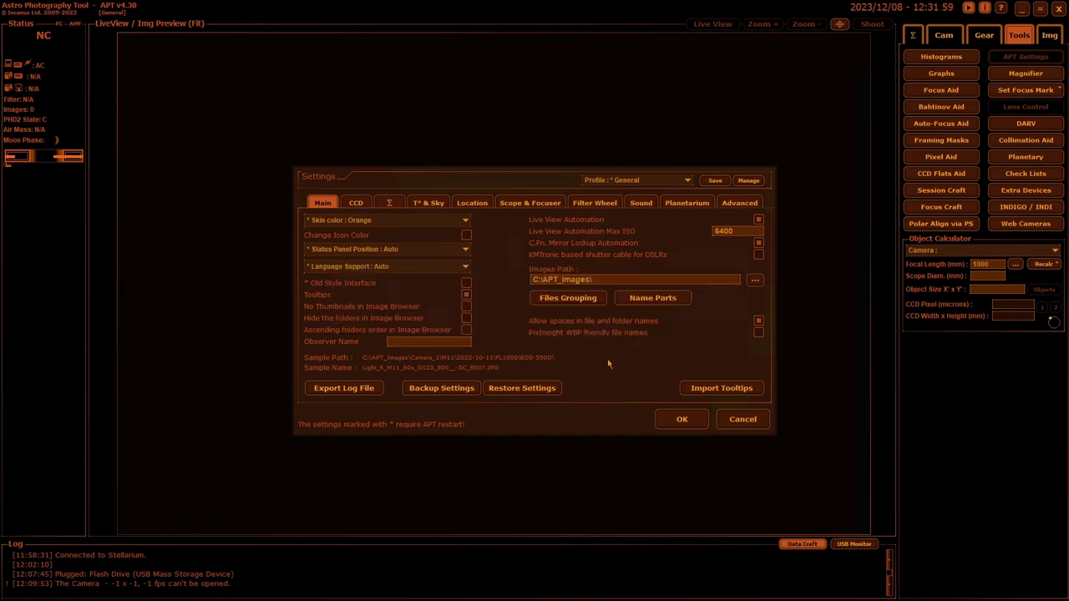
# Review how to restore the General settings from another backup file, and cancel before choosing a file
pyautogui.click(523, 395)
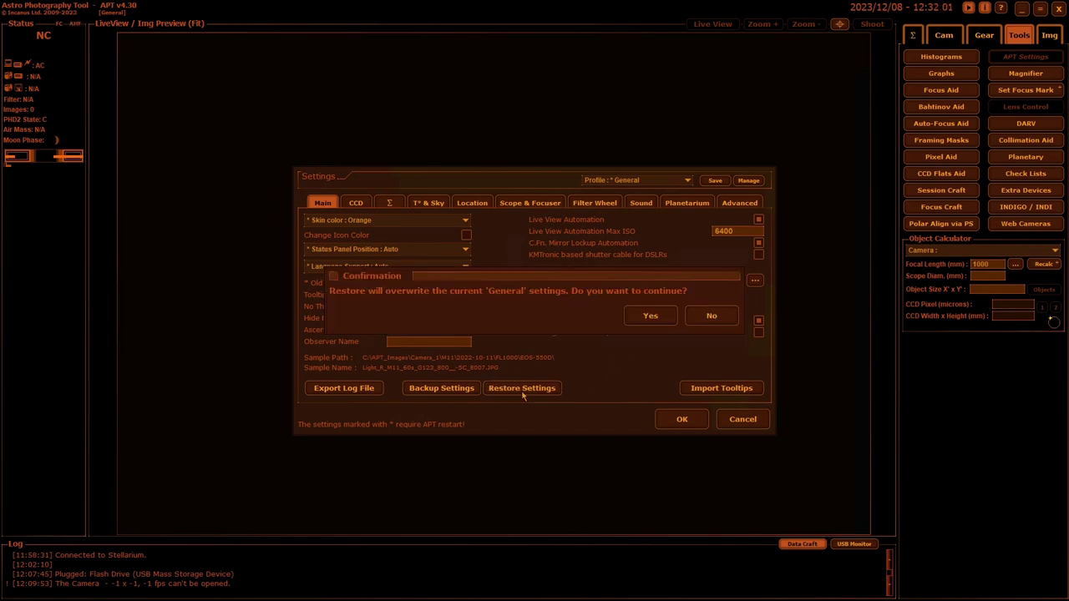
pyautogui.click(655, 317)
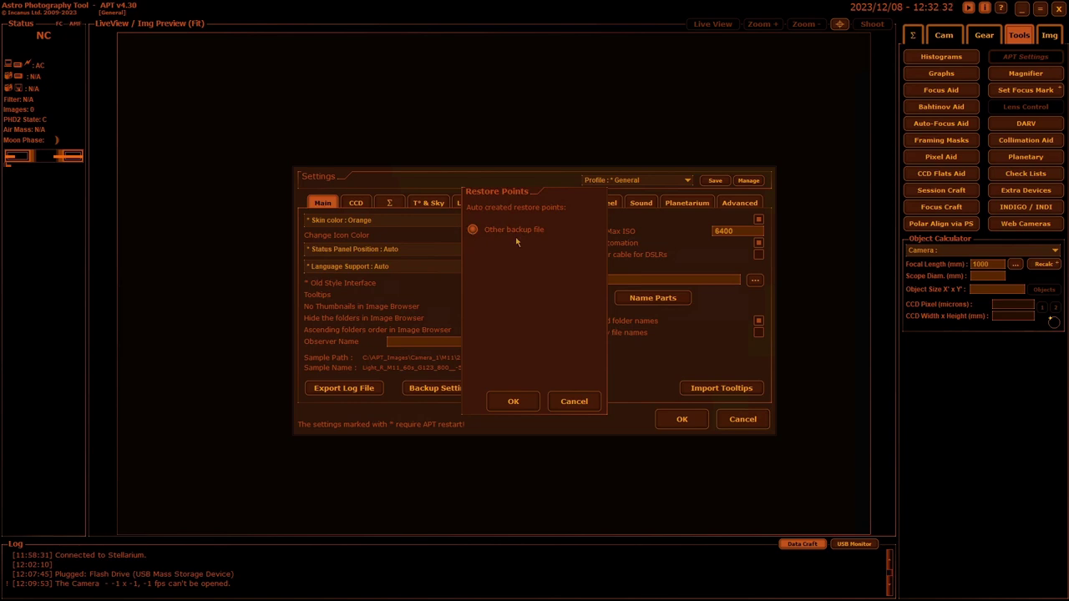
pyautogui.click(513, 401)
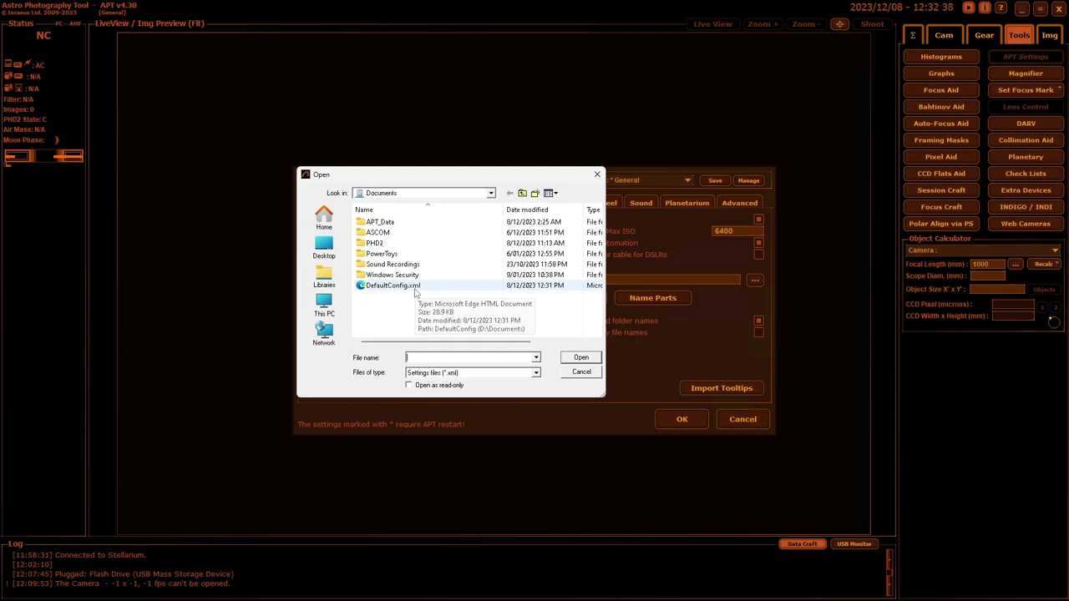
pyautogui.click(582, 377)
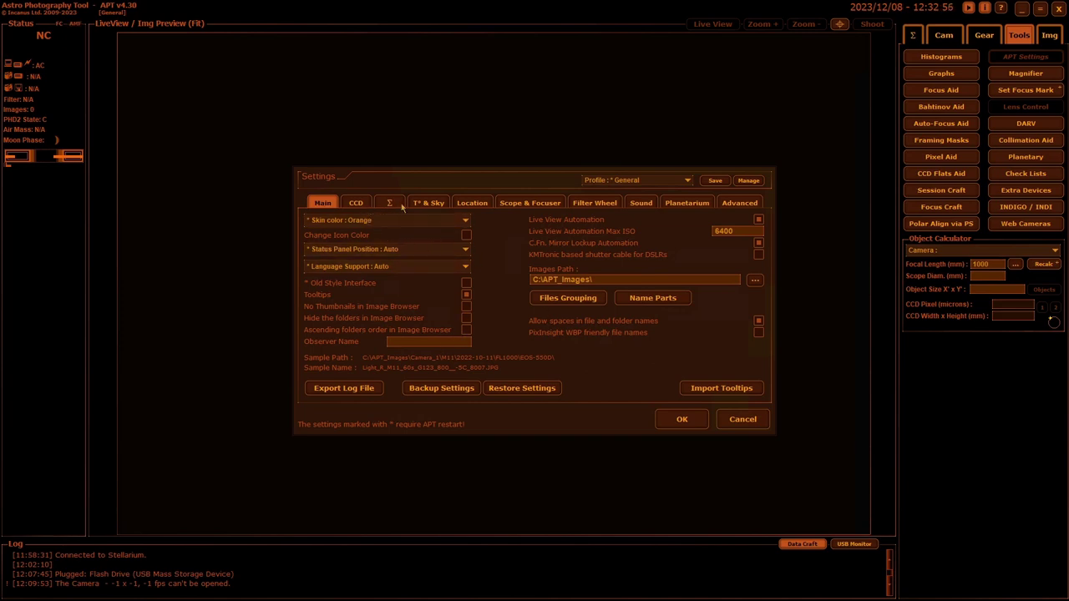
# Review the Advanced and Main settings, and close the settings without applying changes
pyautogui.click(735, 208)
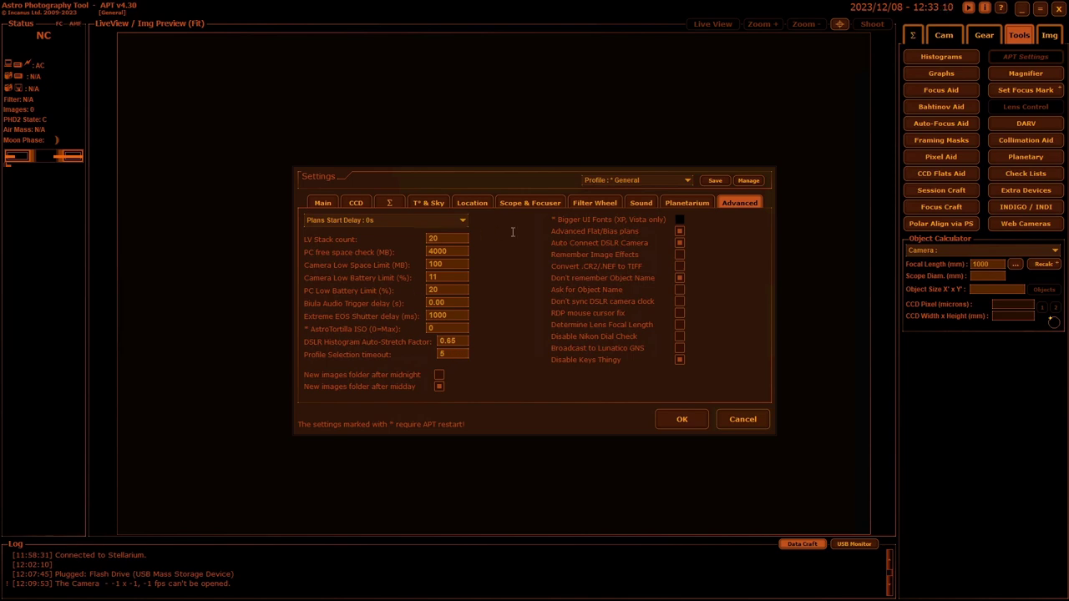
pyautogui.click(324, 203)
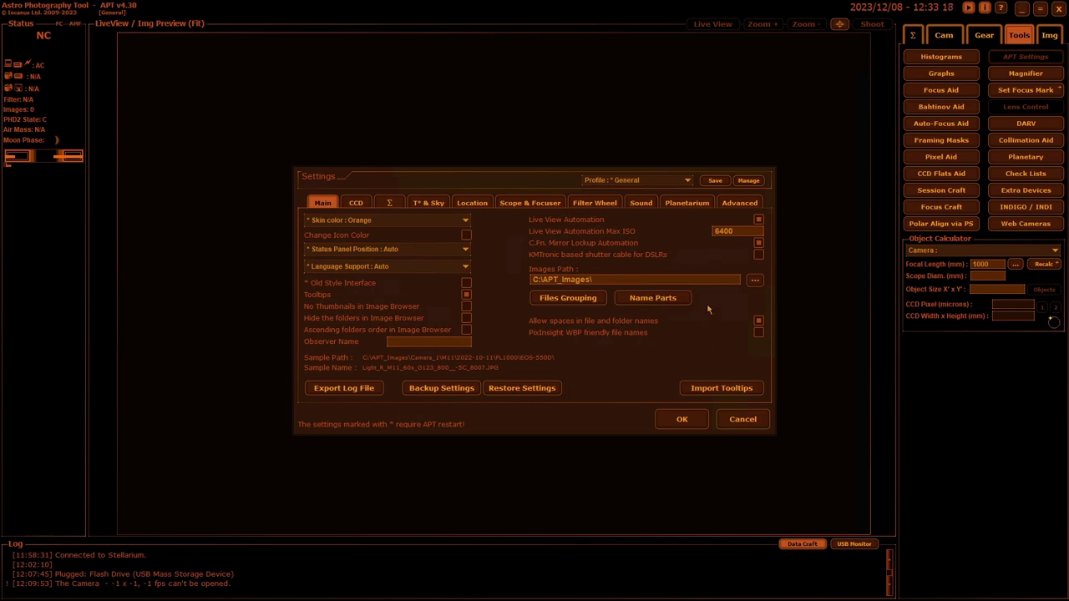
pyautogui.click(743, 420)
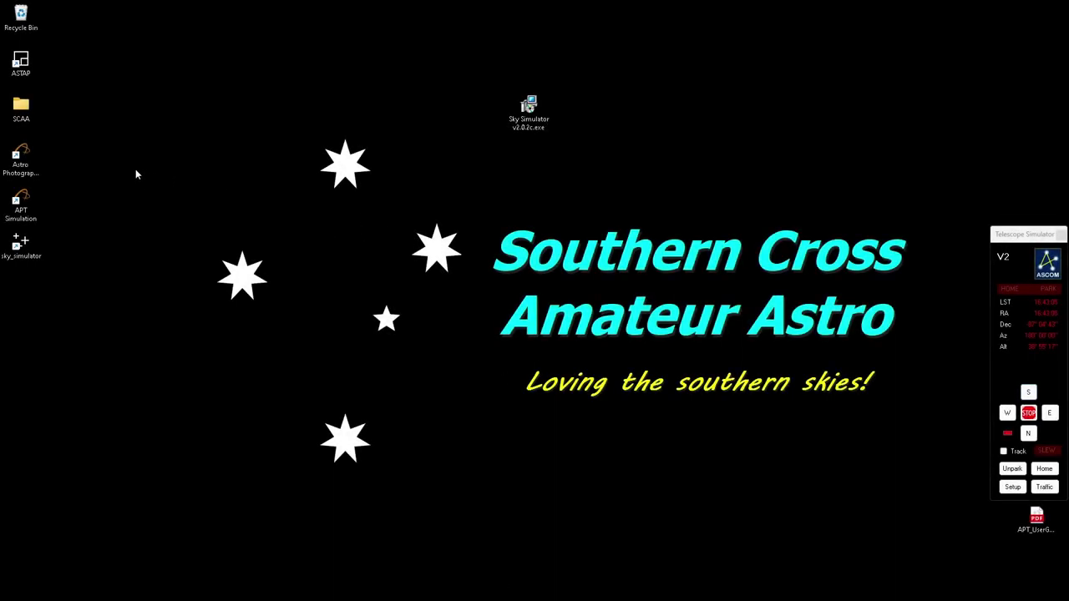
# Start Astro Photography Tool from the desktop with the "DSLR - Lens" profile
pyautogui.doubleClick(21, 158)
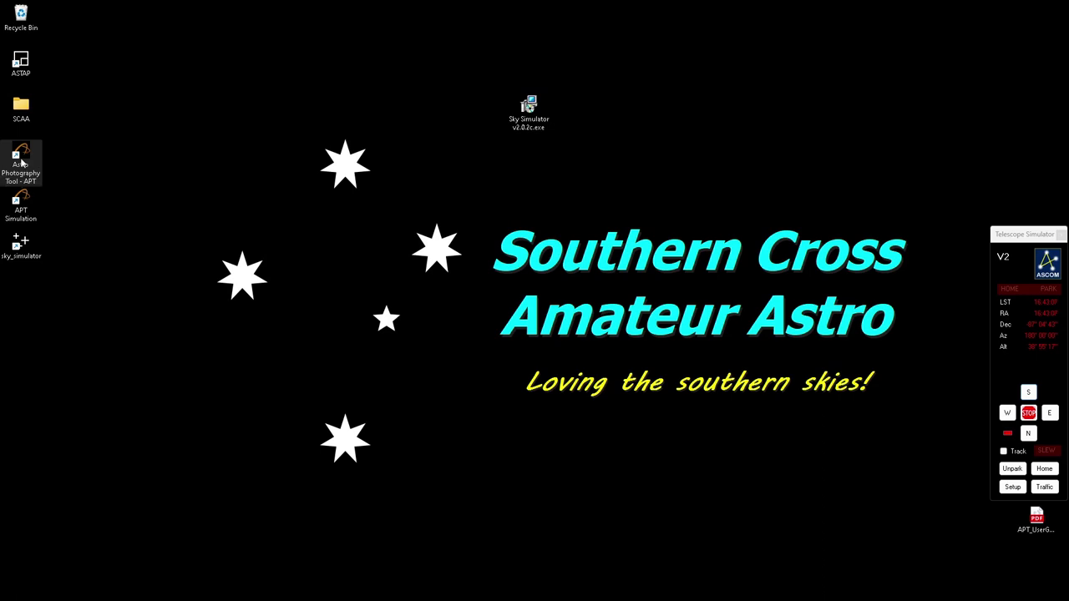
pyautogui.click(541, 299)
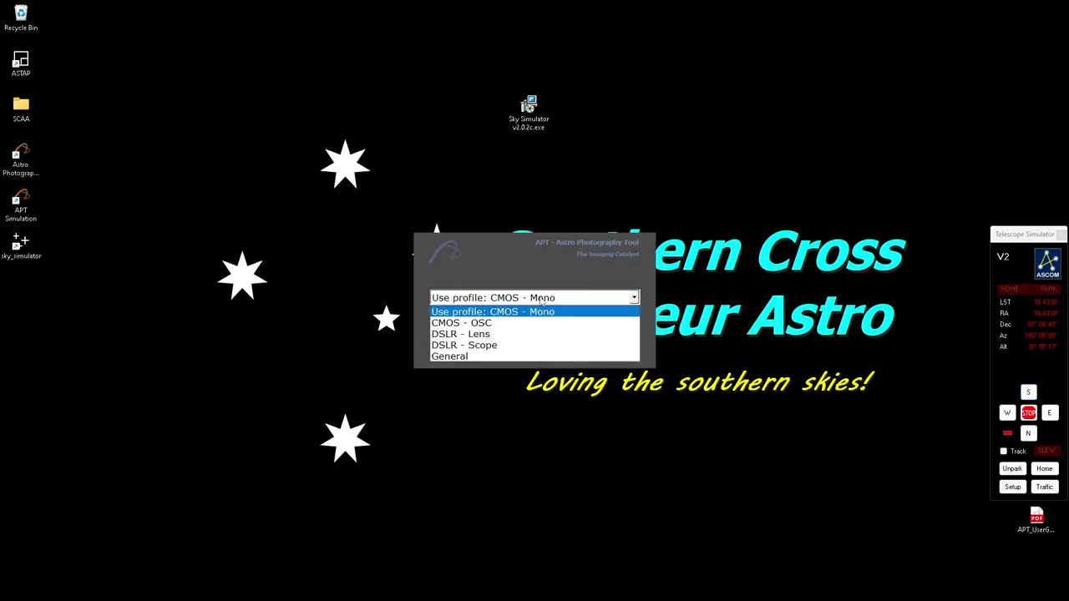
pyautogui.click(541, 301)
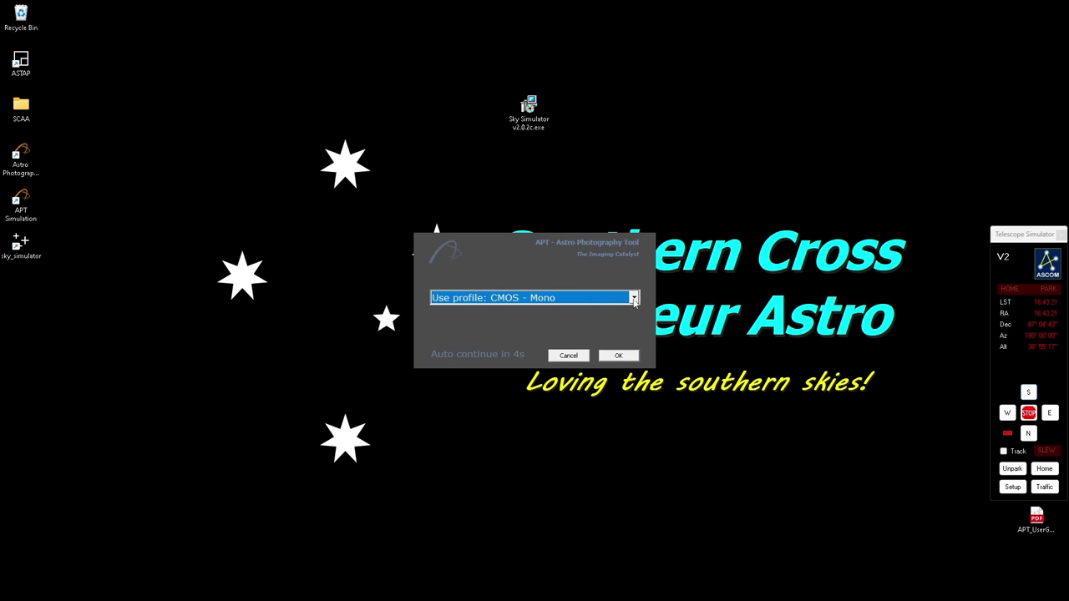
pyautogui.click(634, 299)
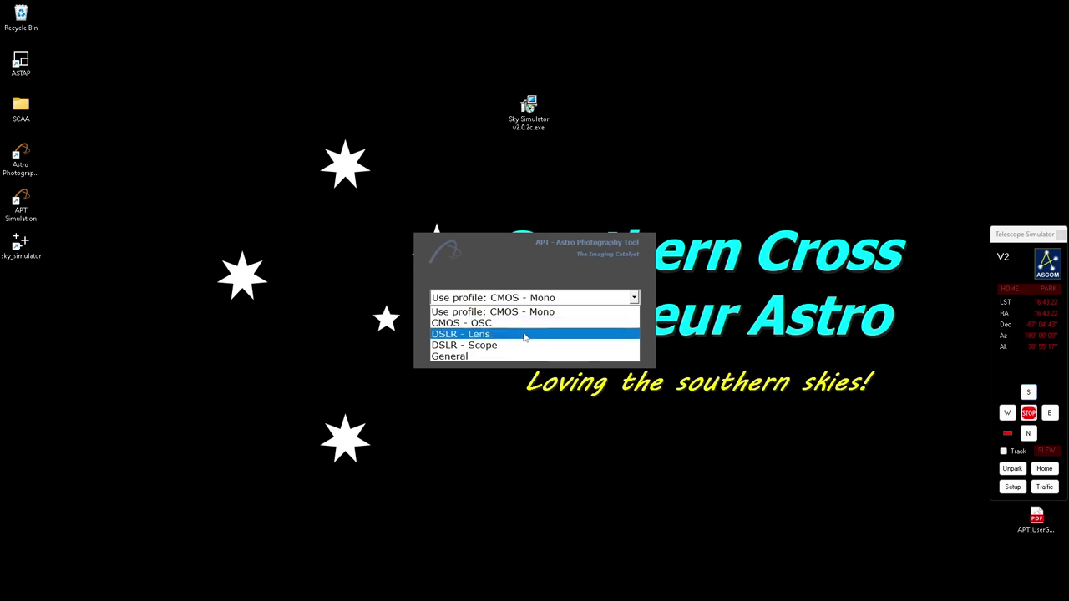
pyautogui.click(473, 335)
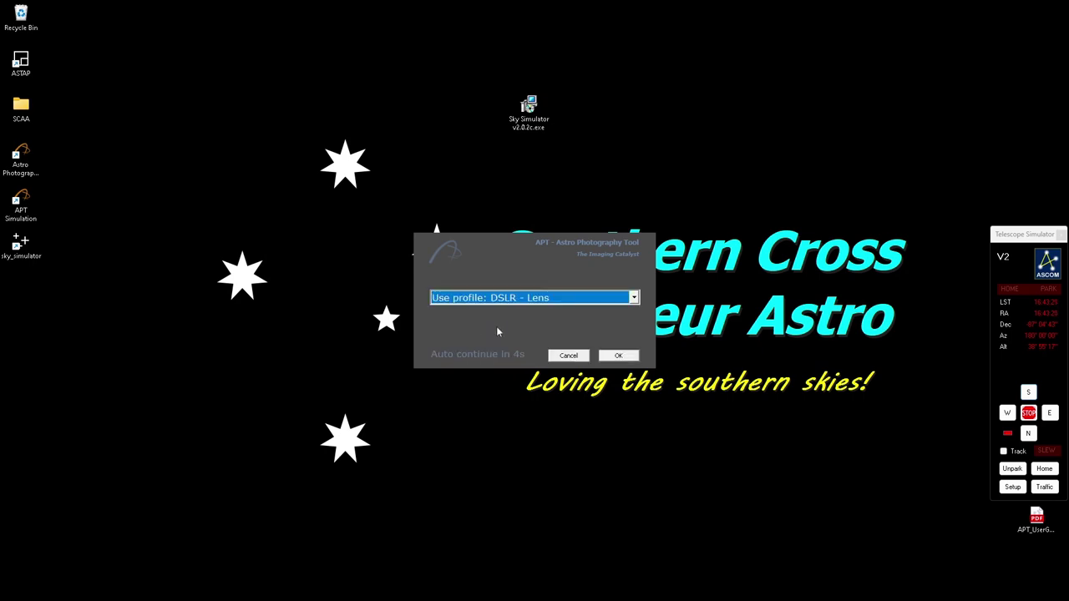
pyautogui.click(618, 357)
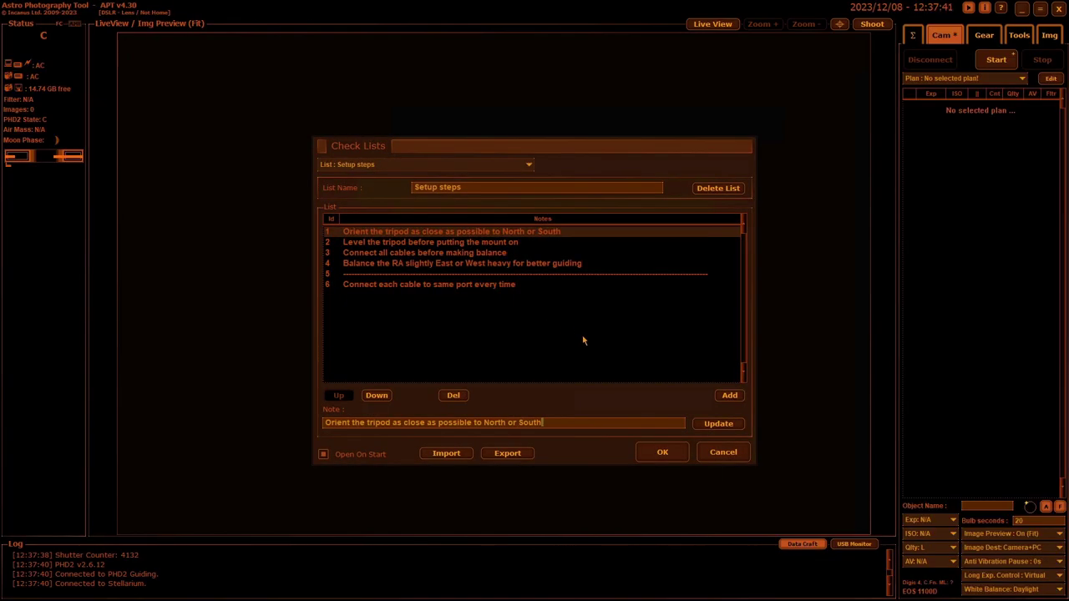
# Disable opening the Check Lists on start and save that choice
pyautogui.click(323, 456)
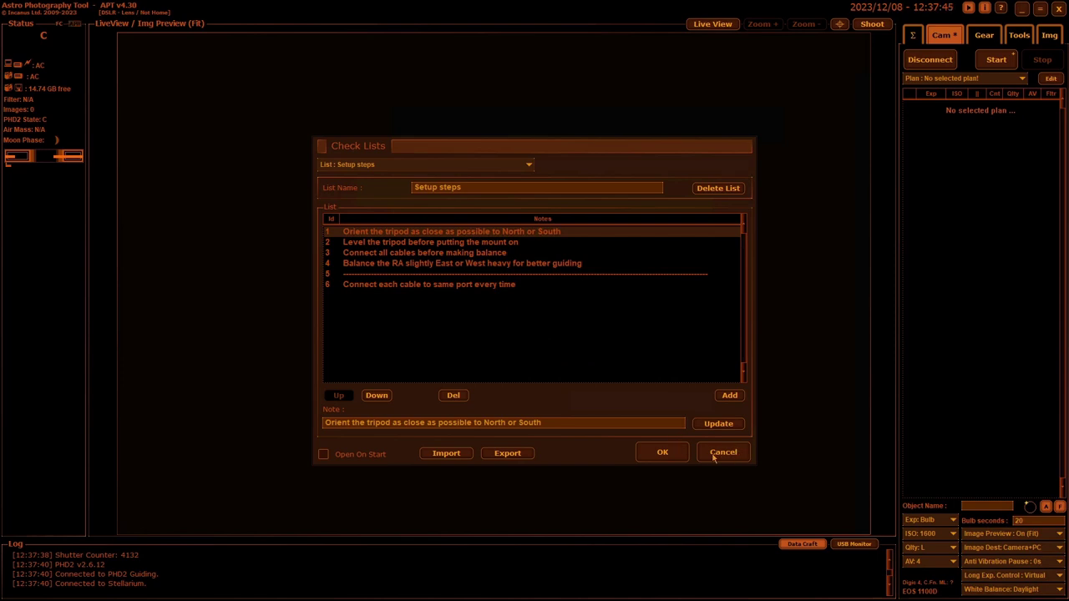
pyautogui.click(672, 455)
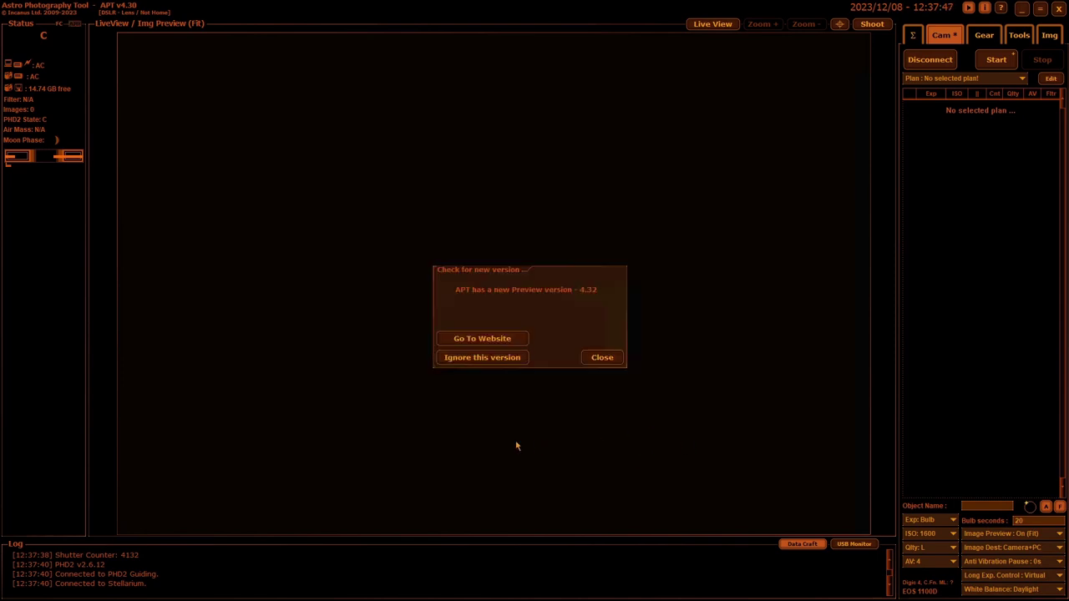